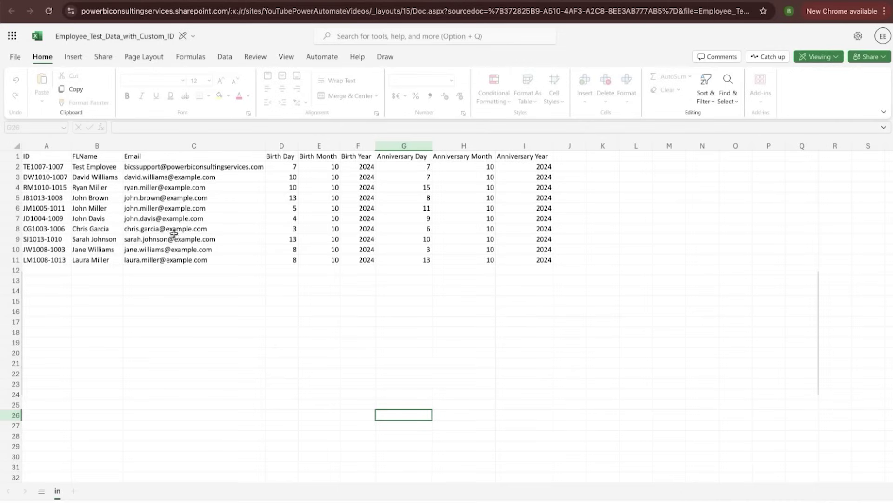
# Step: Examine the employee test data sheet's ID, name, email, birth date and anniversary date columns
pyautogui.moveTo(35, 158); pyautogui.dragTo(512, 259)
pyautogui.click(417, 292)
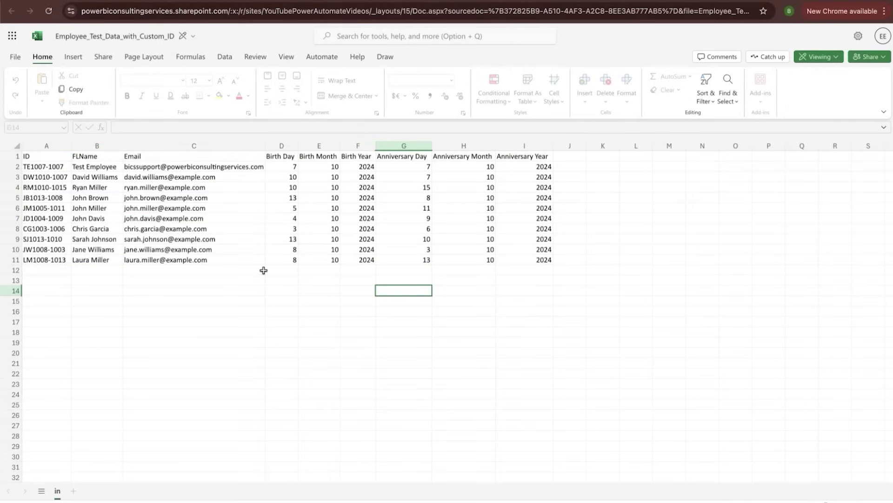
pyautogui.click(282, 168)
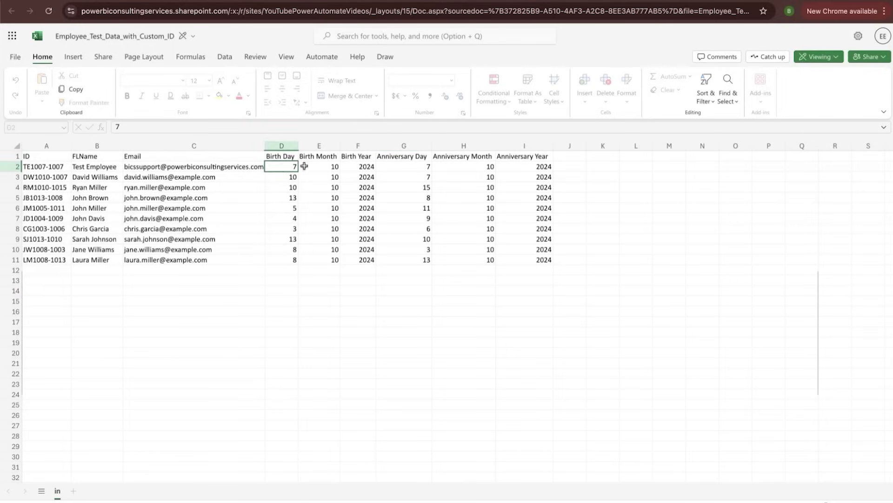
pyautogui.click(324, 164)
pyautogui.click(353, 166)
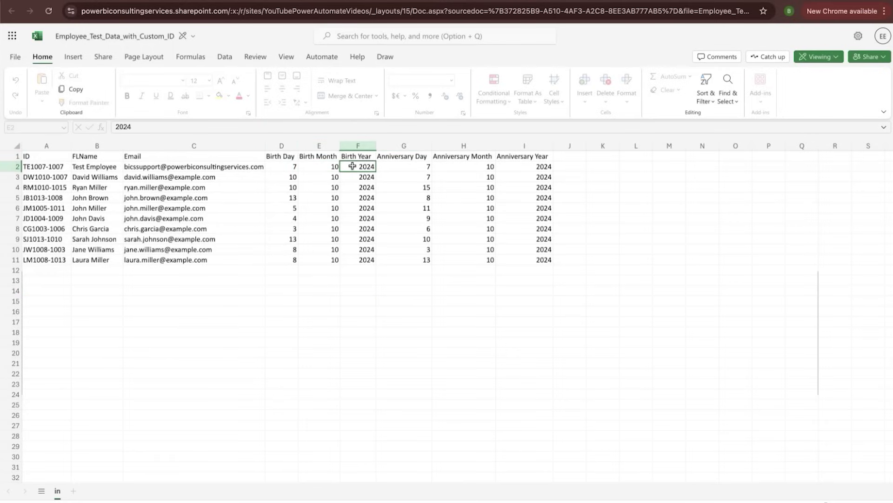
pyautogui.click(408, 169)
pyautogui.click(473, 170)
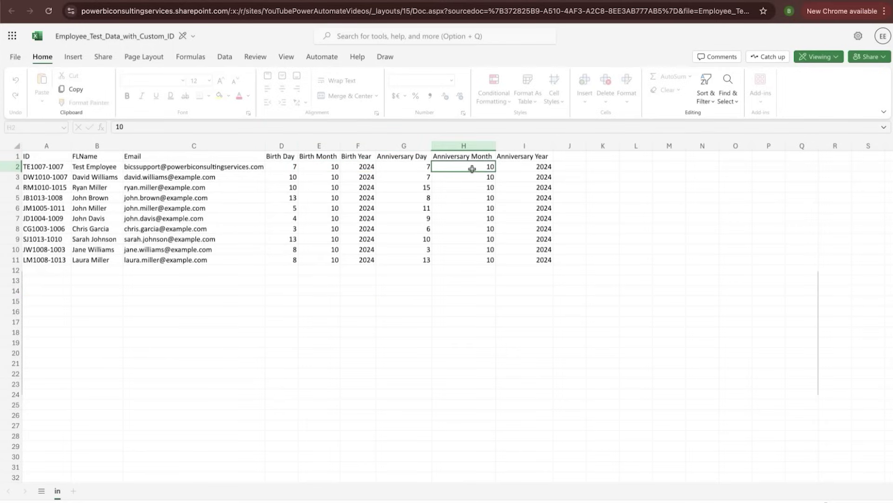
pyautogui.click(512, 168)
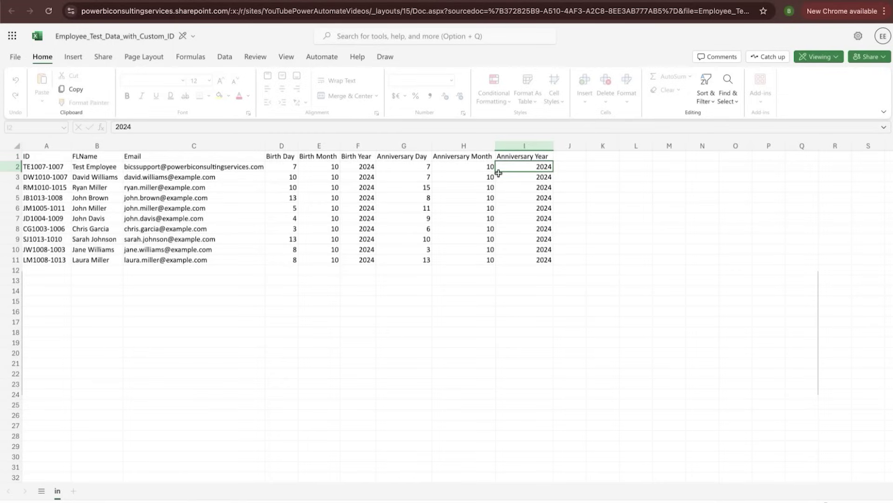
pyautogui.click(440, 208)
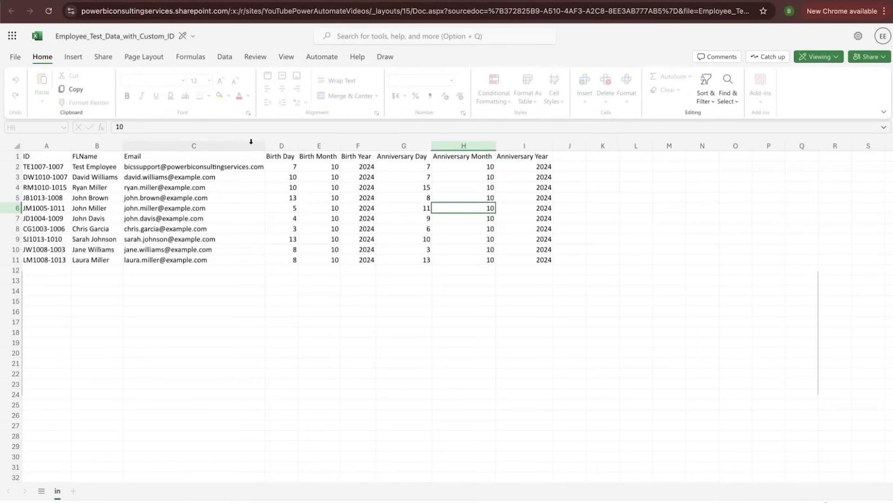
pyautogui.click(274, 145)
pyautogui.moveTo(275, 144); pyautogui.dragTo(506, 269)
pyautogui.click(500, 276)
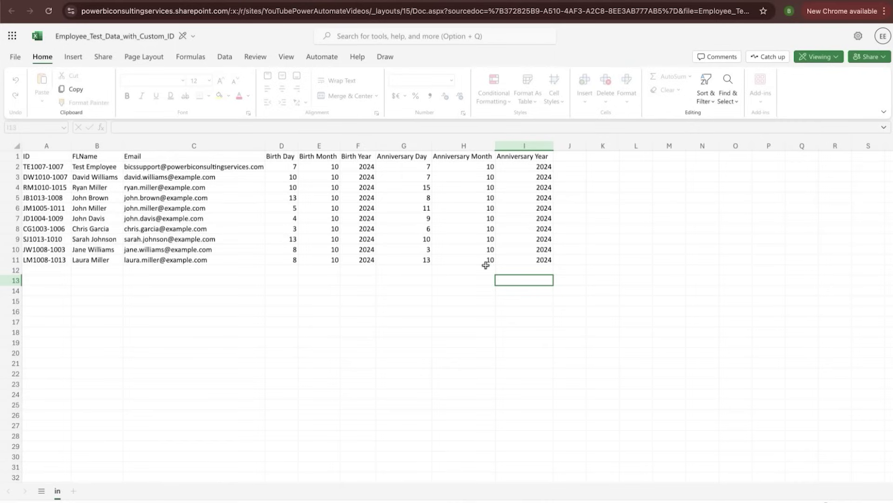
pyautogui.click(223, 228)
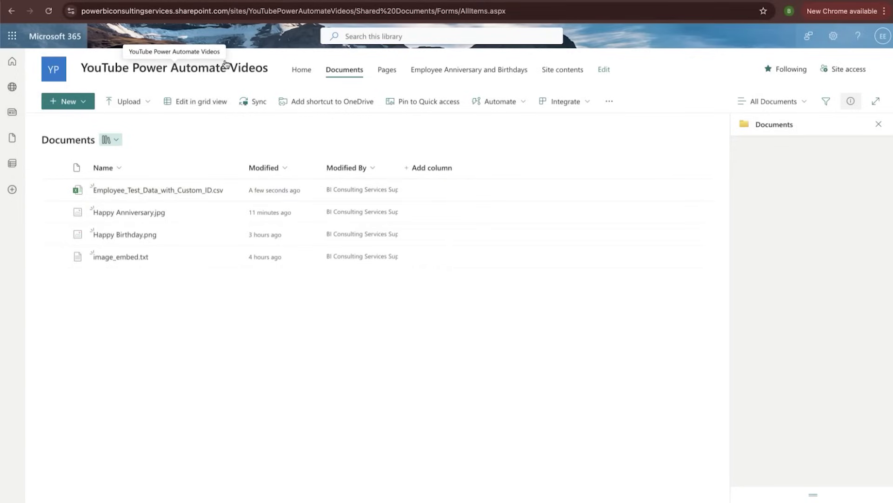
# Step: From the site's home page, start a new list from Employee_Test_Data_with_Custom_ID.csv and proceed to its column customization
pyautogui.click(63, 107)
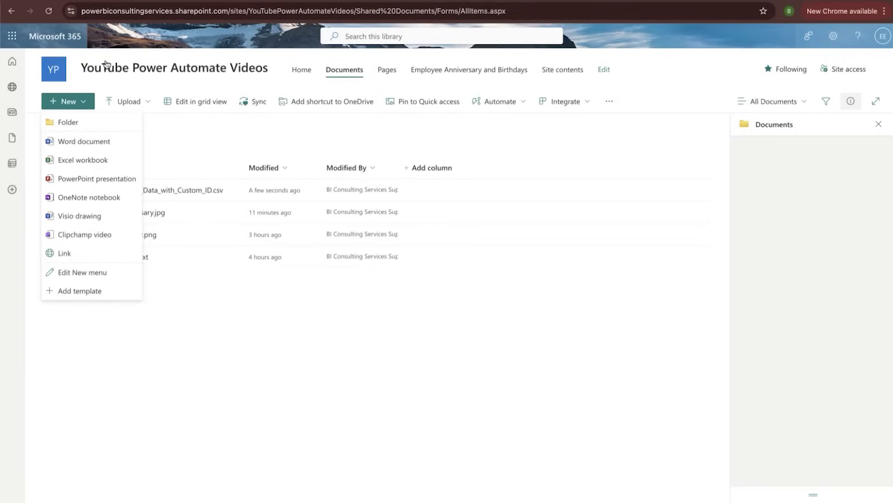
pyautogui.click(107, 66)
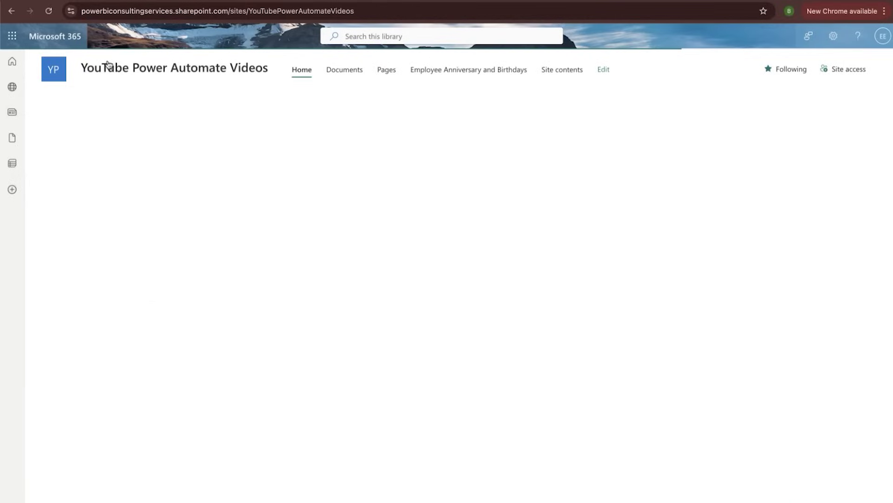
pyautogui.click(80, 103)
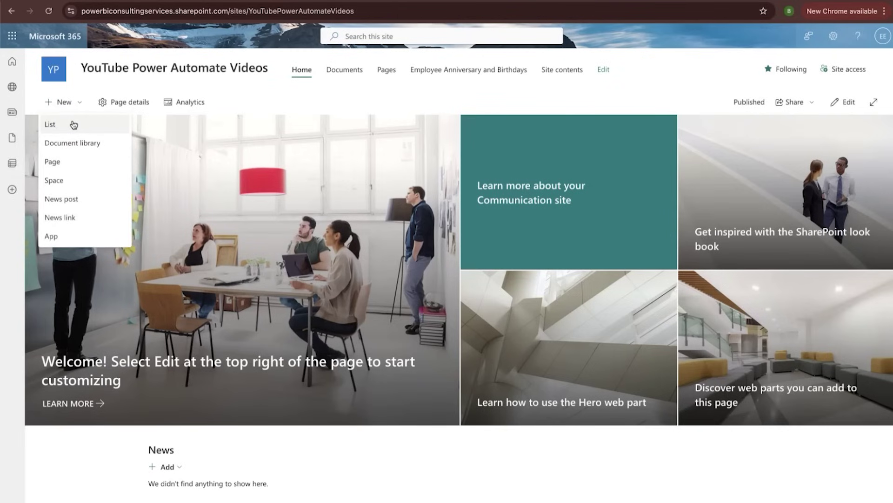
pyautogui.click(73, 125)
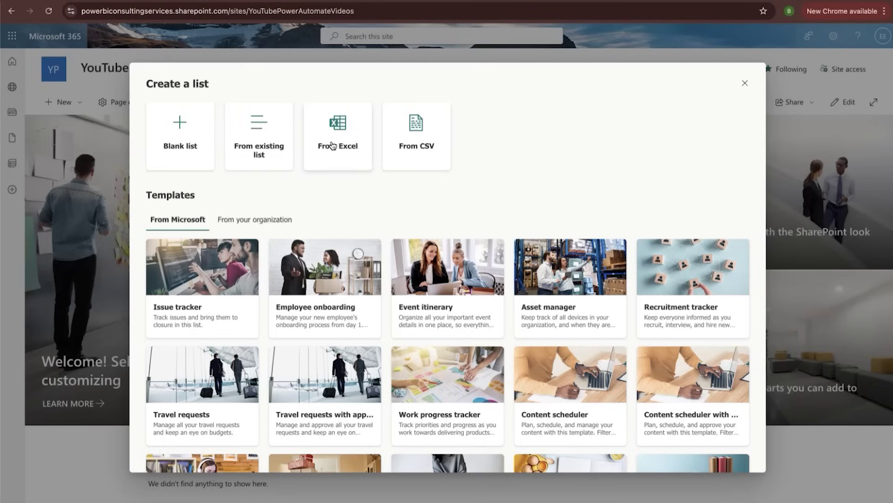
pyautogui.click(413, 145)
pyautogui.click(309, 241)
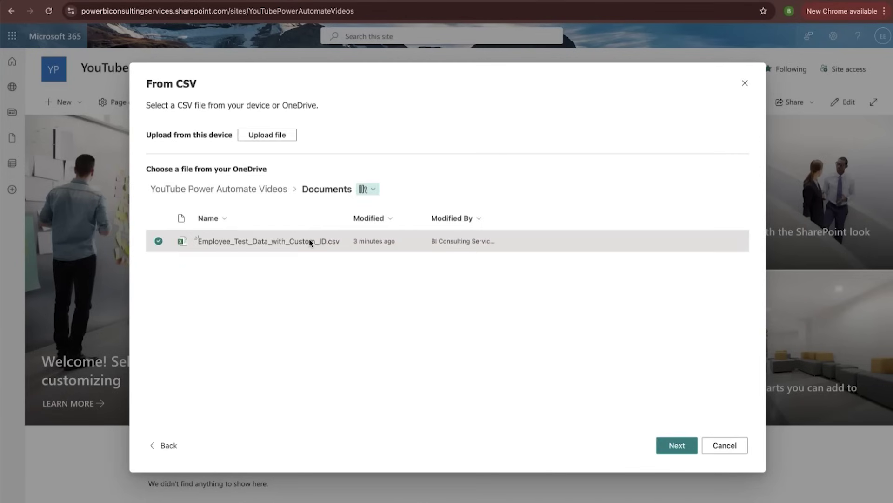
pyautogui.click(671, 449)
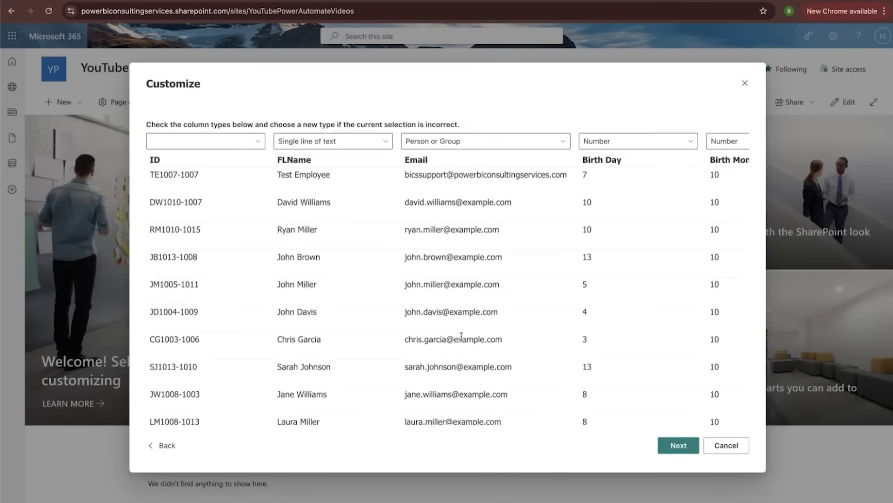
# Step: Review the column types assigned to the CSV's columns, from ID through Anniversary Year
pyautogui.hscroll(3, 382, 185)
pyautogui.hscroll(8, 382, 186)
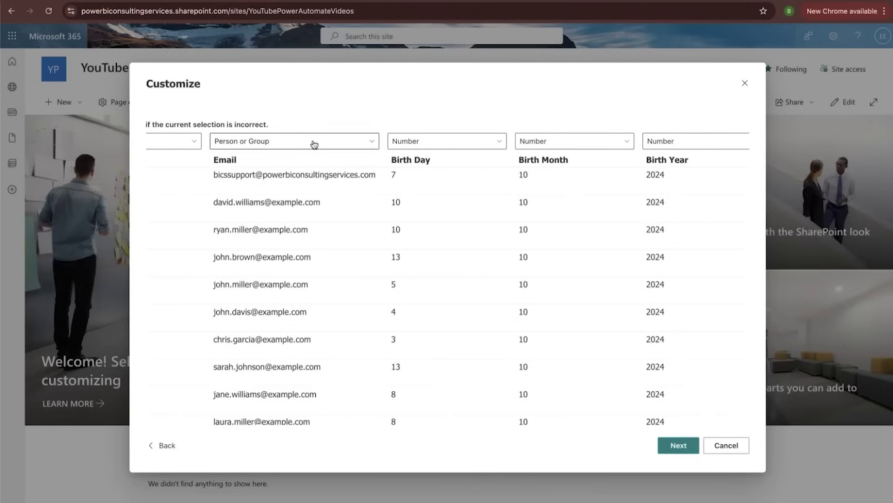
pyautogui.hscroll(1, 313, 171)
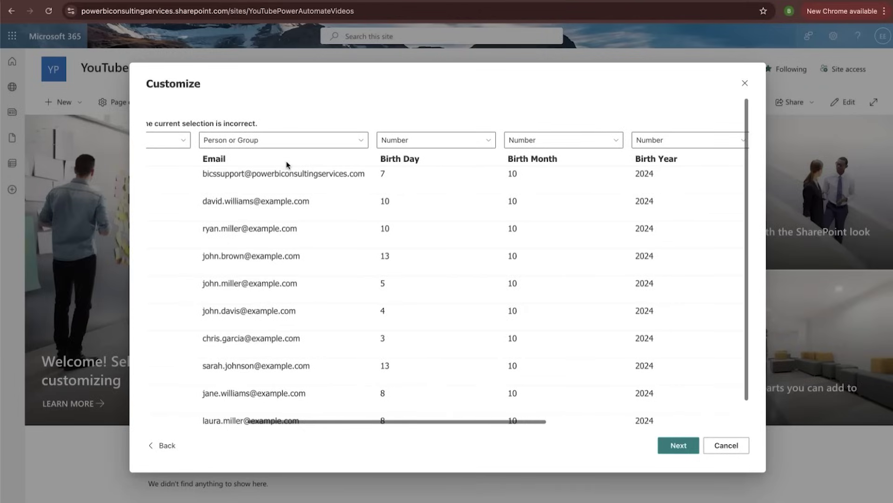
pyautogui.hscroll(6, 442, 158)
pyautogui.hscroll(12, 442, 157)
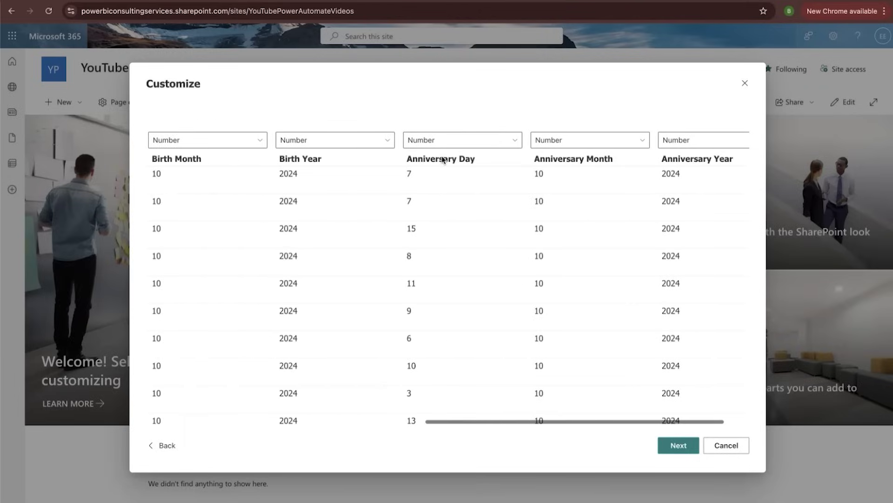
pyautogui.hscroll(-18, 480, 158)
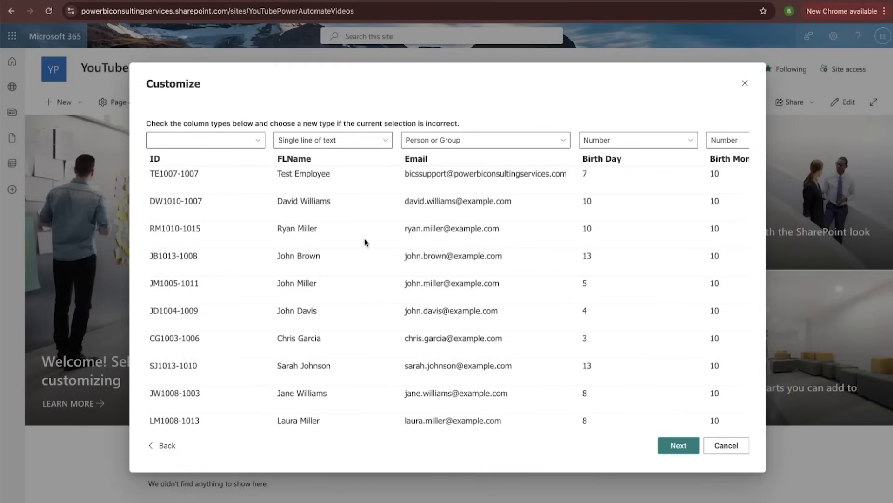
pyautogui.scroll(-1, 361, 230)
pyautogui.scroll(1, 363, 229)
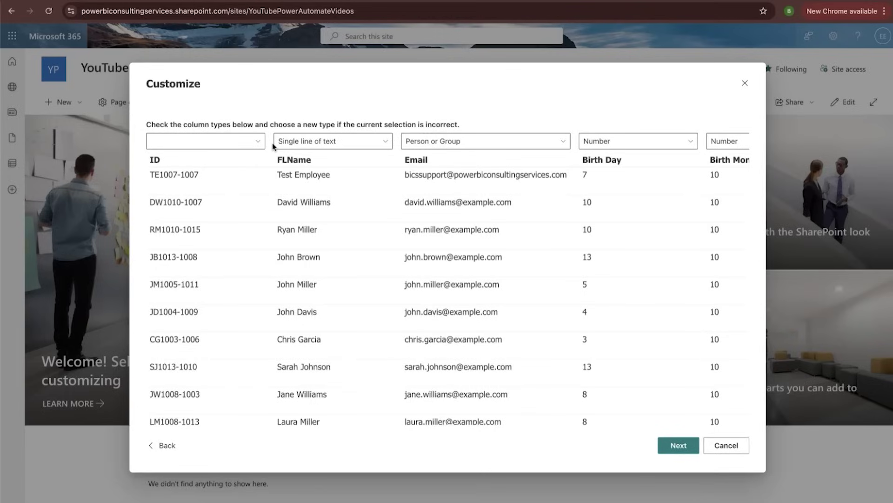
# Step: Cancel the list creation at the naming stage and open the existing Employee Anniversary and Birthdays list
pyautogui.click(679, 446)
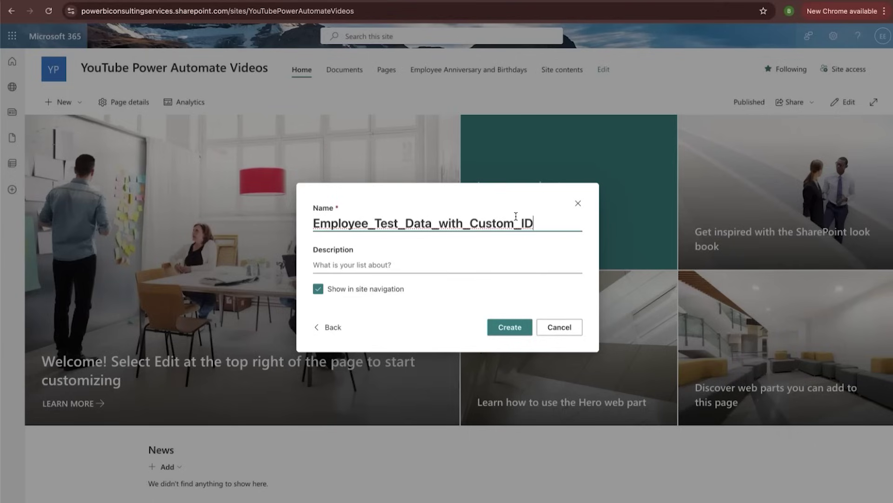
pyautogui.click(560, 327)
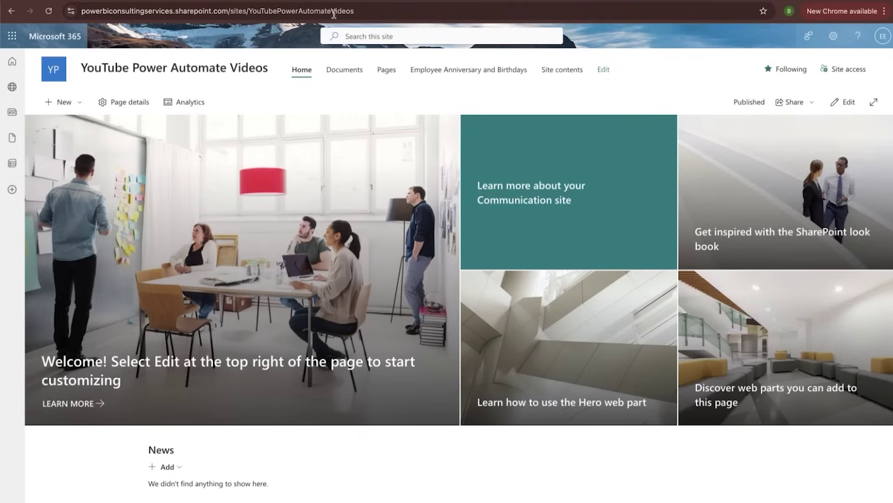
pyautogui.click(440, 74)
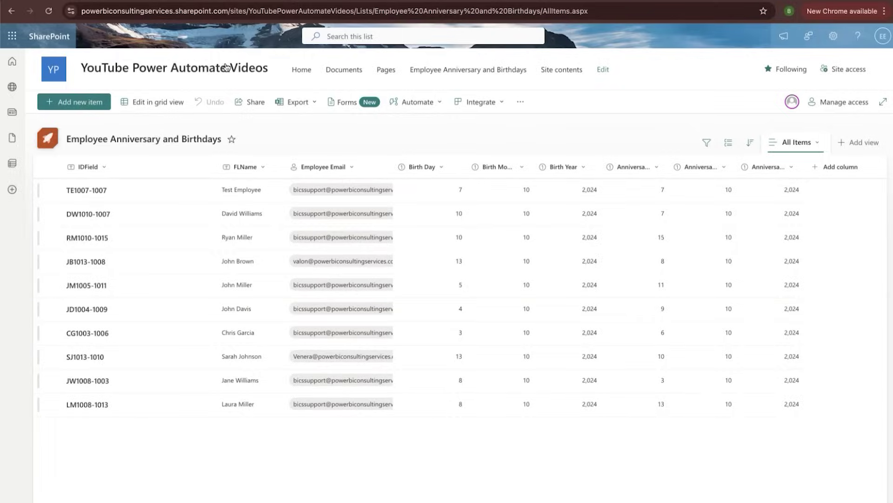
# Step: Search the web for "powerautomate login" in a new browser tab and open the Power Automate home page
pyautogui.press('super+t')
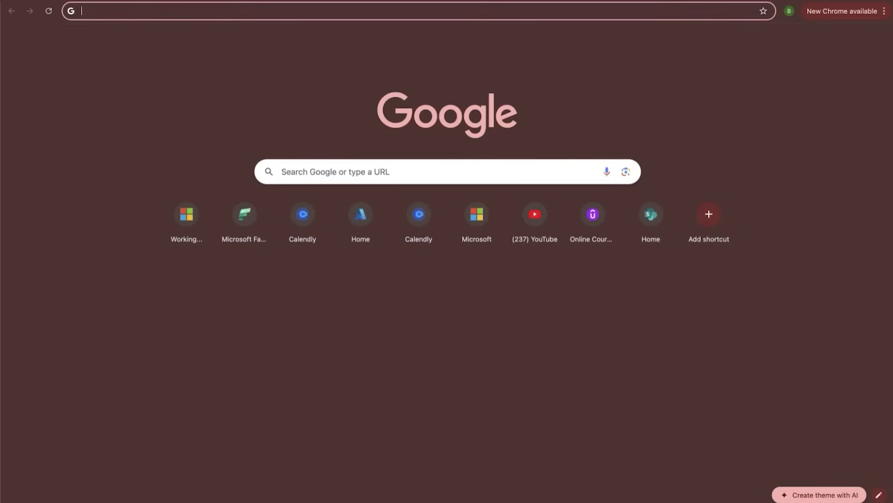
pyautogui.write('powerautomate login')
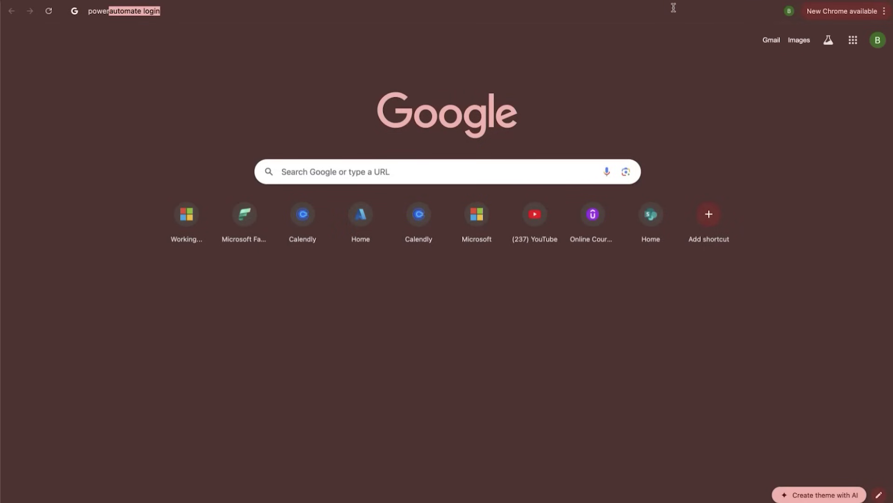
pyautogui.press('Return')
pyautogui.click(228, 171)
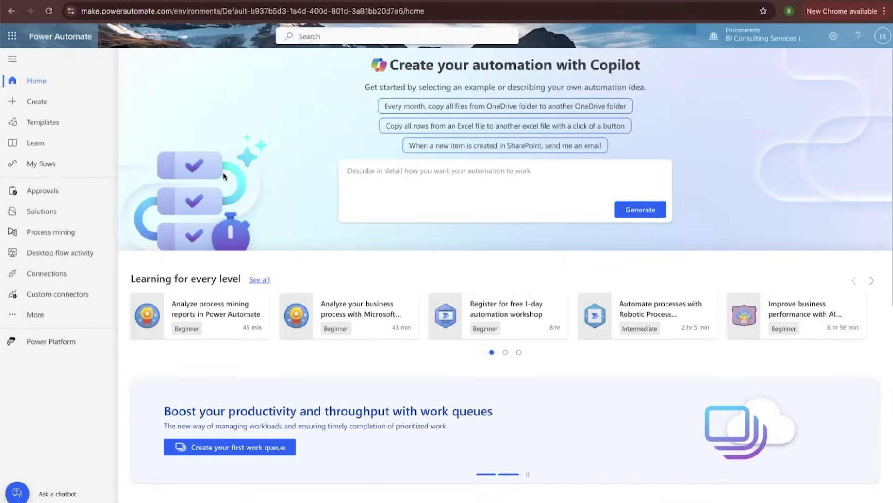
pyautogui.scroll(-3, 231, 246)
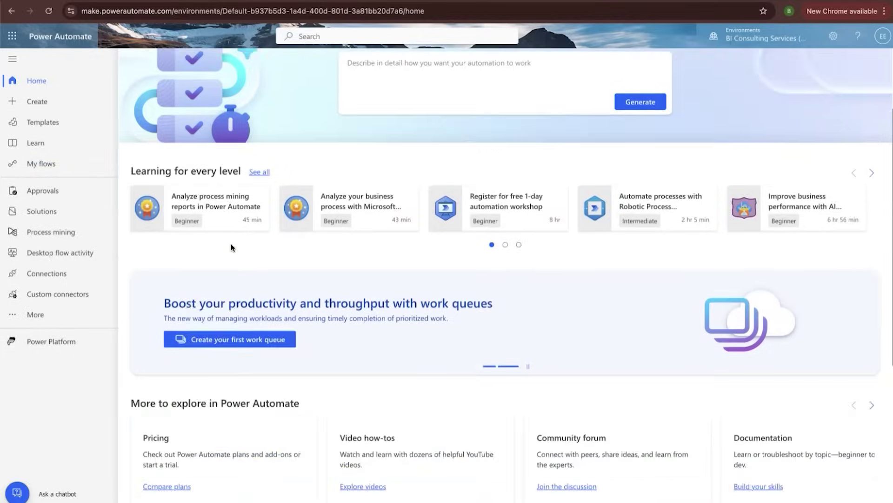
pyautogui.scroll(3, 231, 246)
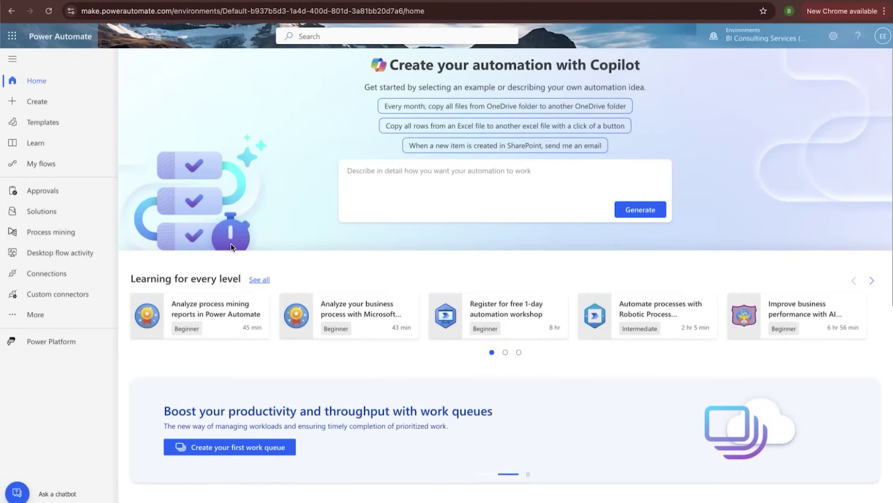
# Step: Create a scheduled cloud flow named "Anniversary Email Flow" repeating every 1 day, and turn off the new designer
pyautogui.click(52, 99)
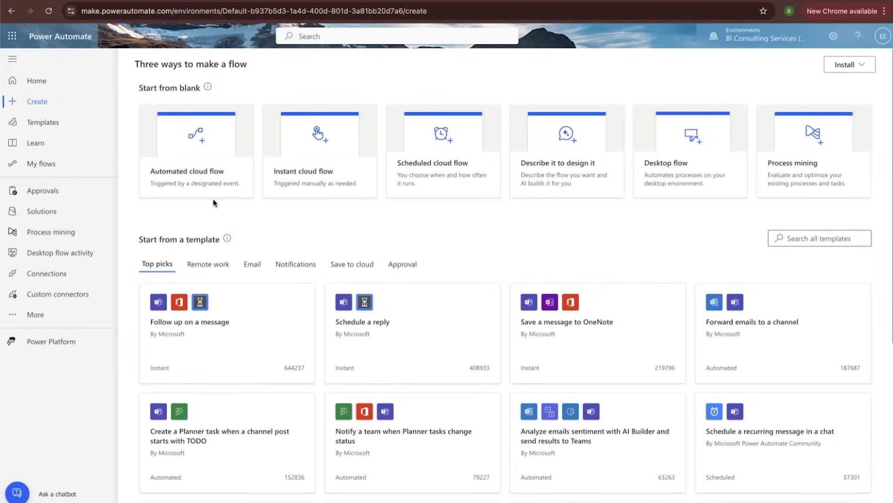
pyautogui.click(462, 150)
pyautogui.click(474, 176)
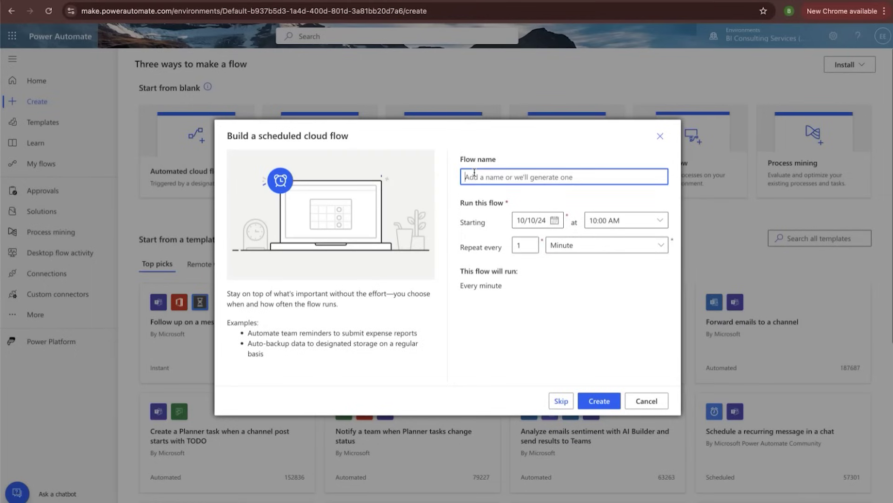
pyautogui.write('Amnivers')
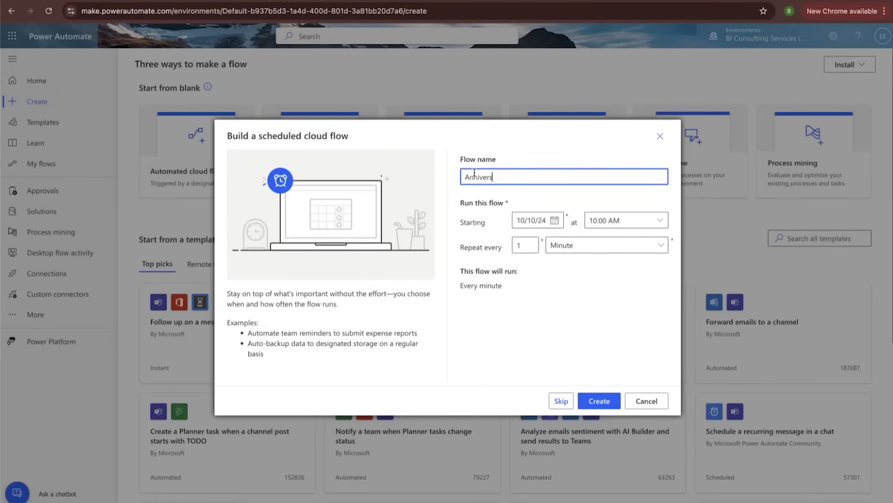
pyautogui.write('ary Email Flow')
pyautogui.click(571, 247)
pyautogui.click(557, 299)
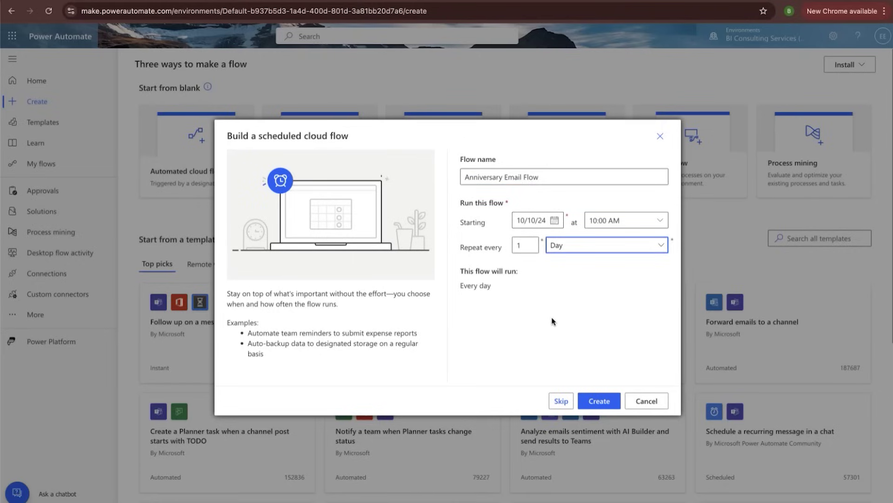
pyautogui.click(594, 403)
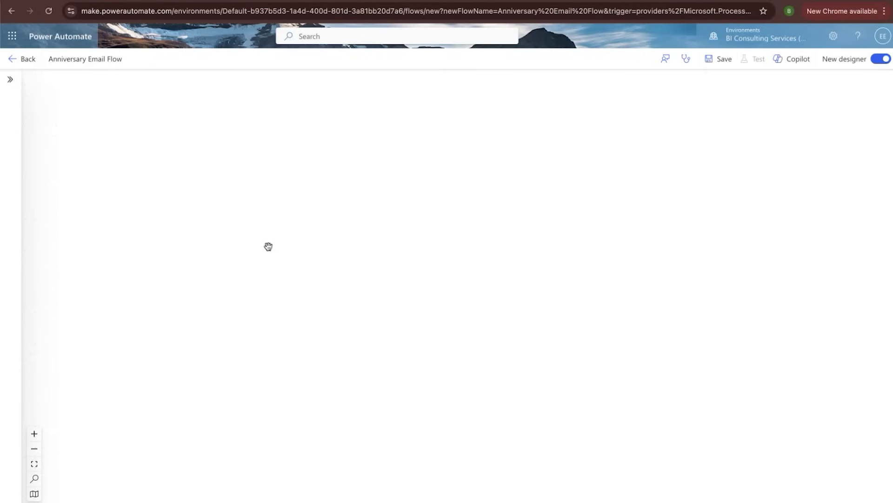
pyautogui.click(883, 58)
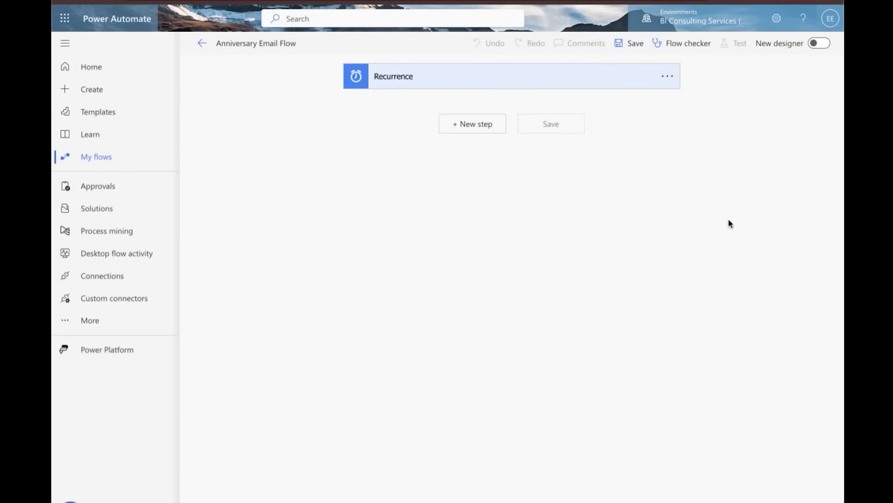
# Step: Add the SharePoint Get items action as a new step below Recurrence
pyautogui.click(485, 129)
pyautogui.click(452, 152)
pyautogui.write('g')
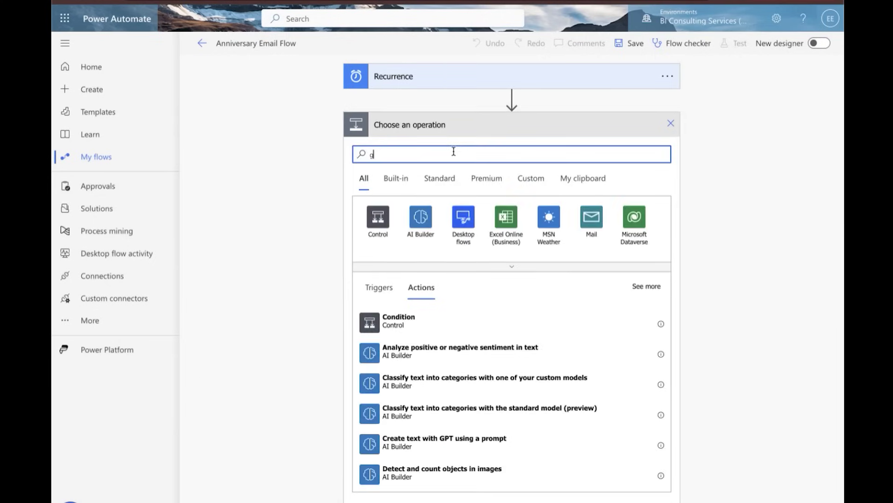
pyautogui.write('et items')
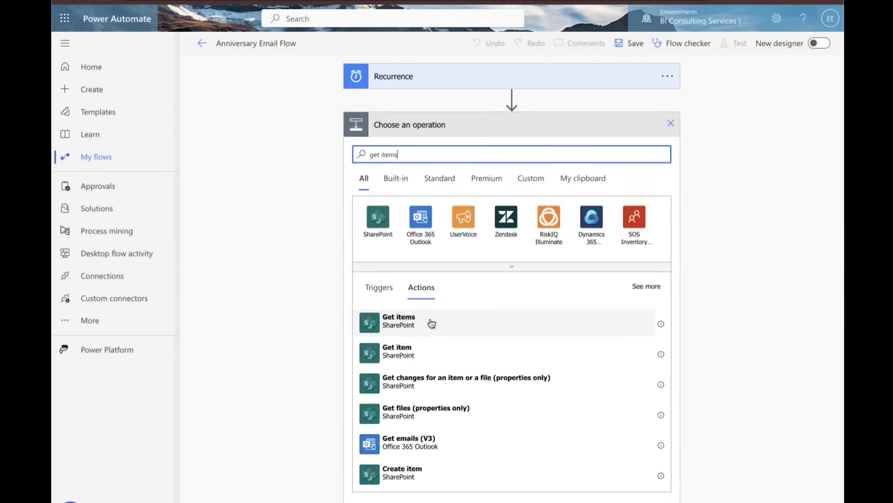
pyautogui.scroll(-1, 436, 327)
pyautogui.scroll(1, 436, 327)
pyautogui.click(424, 322)
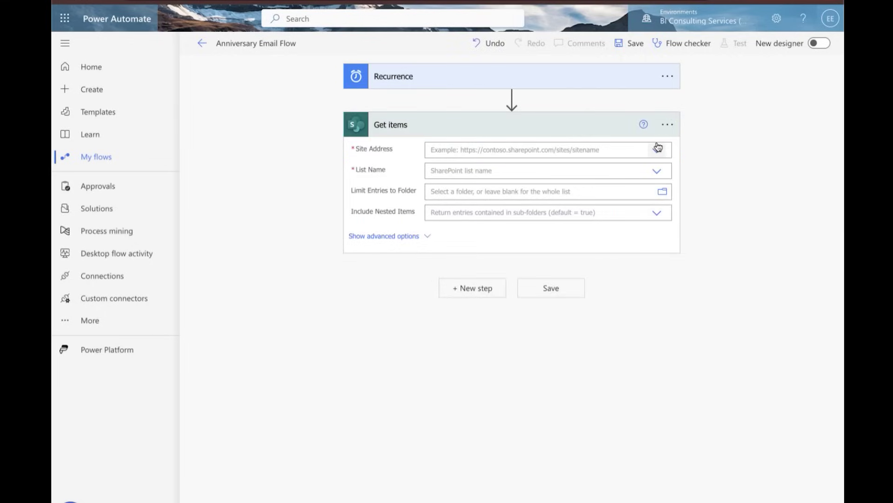
# Step: Point Get items to the YouTube Power Automate Videos site and the Employee Anniversary and Birthdays list, and save the flow
pyautogui.click(591, 149)
pyautogui.write('youtube')
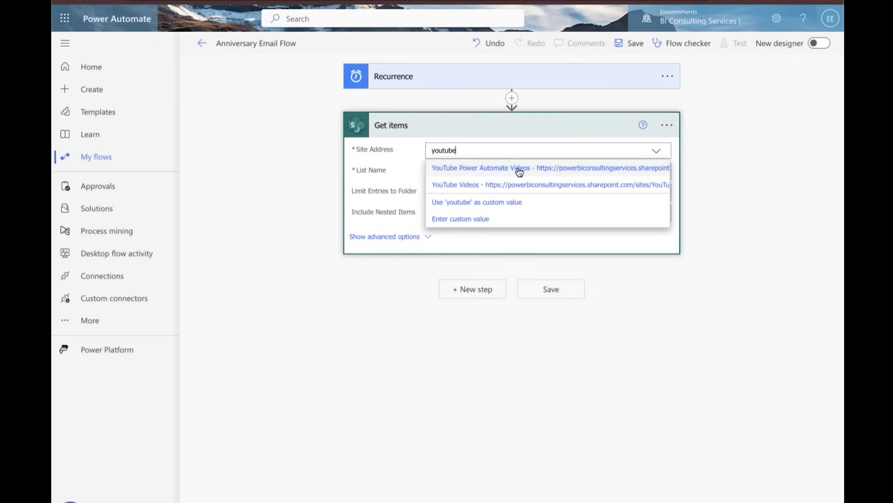
pyautogui.click(520, 172)
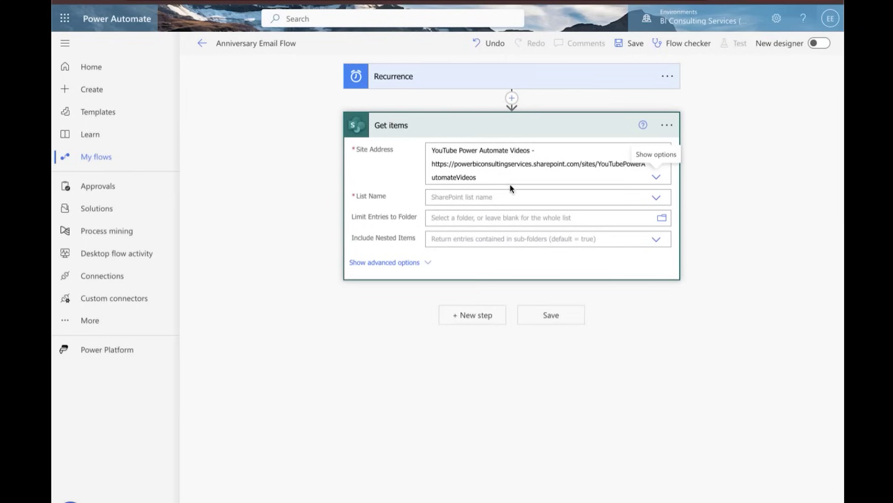
pyautogui.click(657, 197)
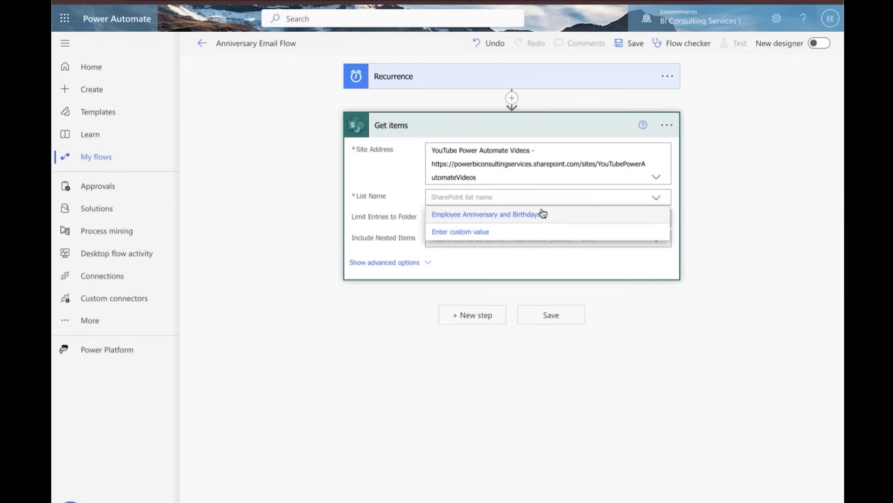
pyautogui.click(539, 211)
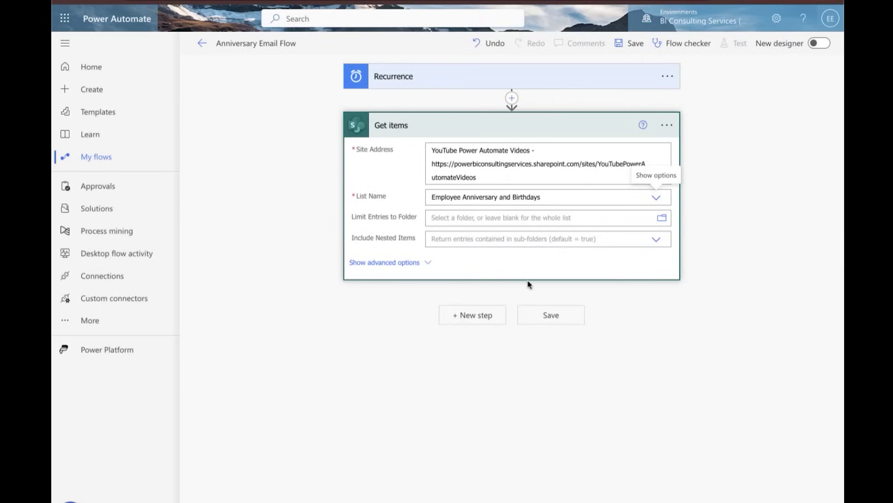
pyautogui.click(537, 312)
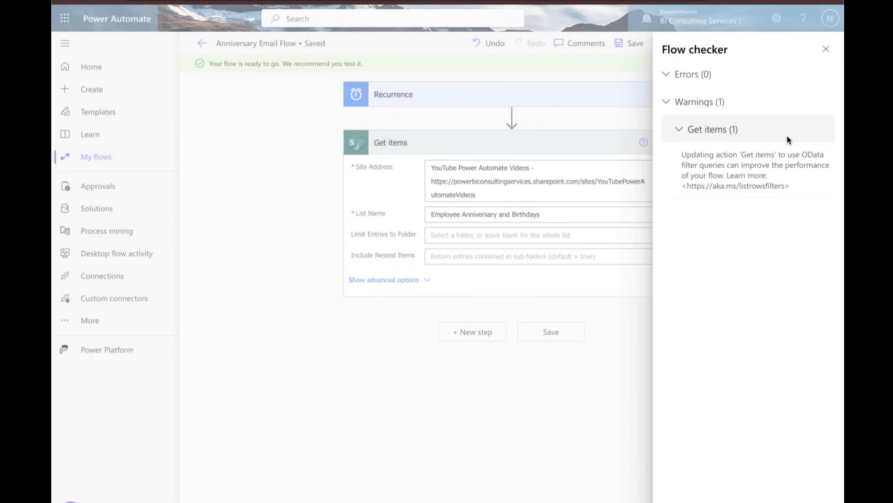
pyautogui.click(826, 51)
# Step: Show the advanced options of Get items, and open the Anniversary Day column settings of the Employee Anniversary and Birthdays list in SharePoint
pyautogui.click(414, 280)
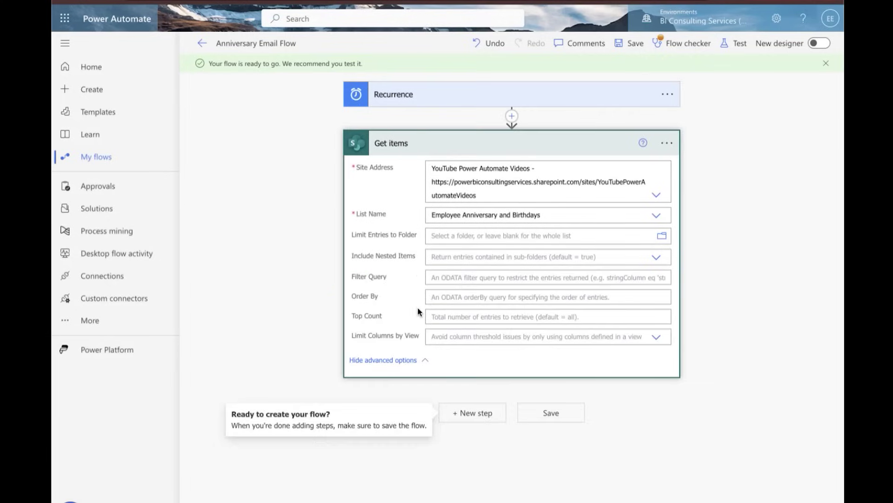
pyautogui.click(464, 278)
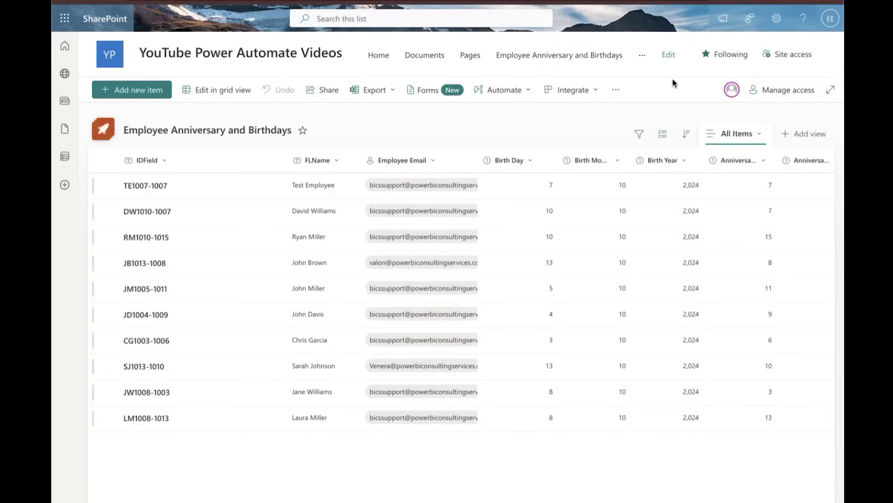
pyautogui.click(777, 18)
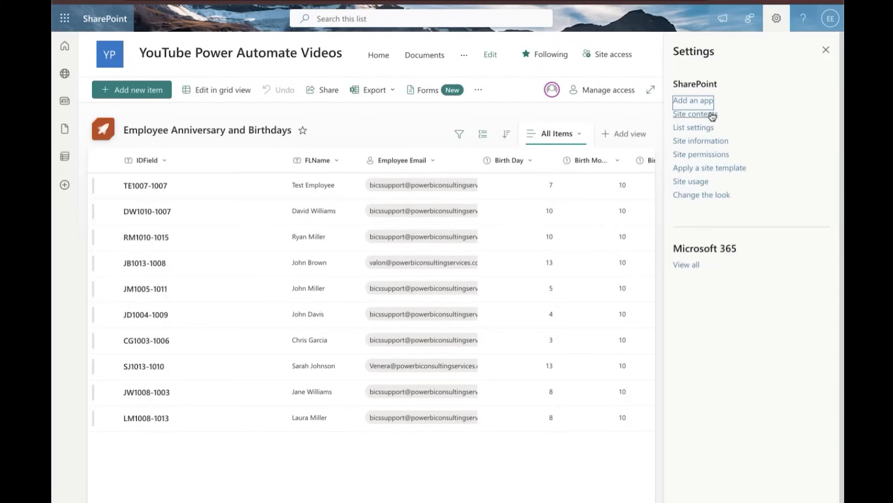
pyautogui.click(696, 133)
pyautogui.scroll(-2, 384, 284)
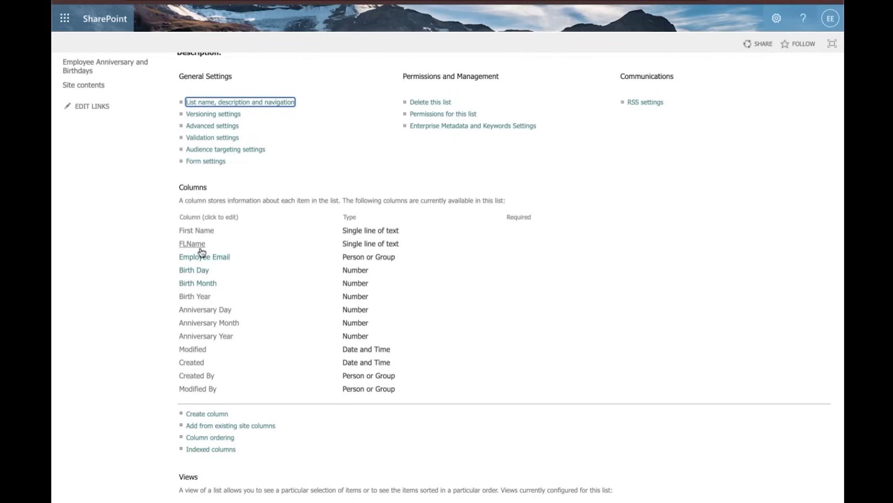
pyautogui.click(204, 310)
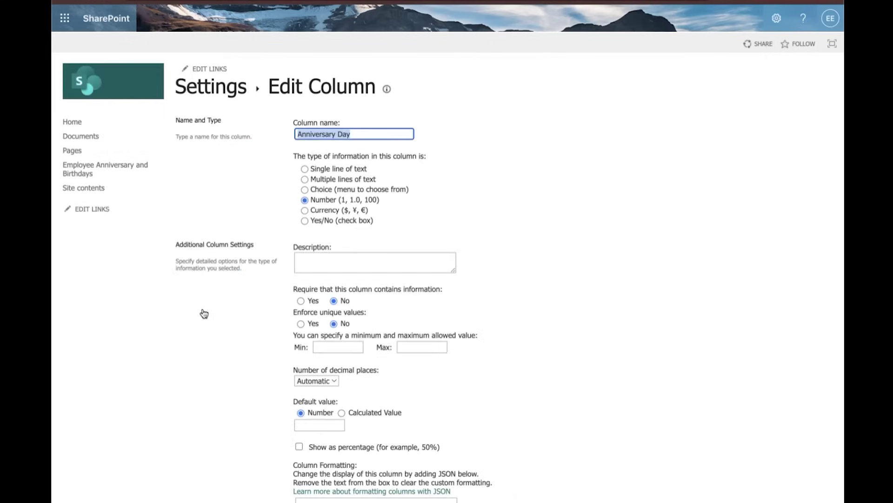
# Step: Copy the Anniversary Day column's internal name, field_6, from the end of the page address
pyautogui.click(614, 9)
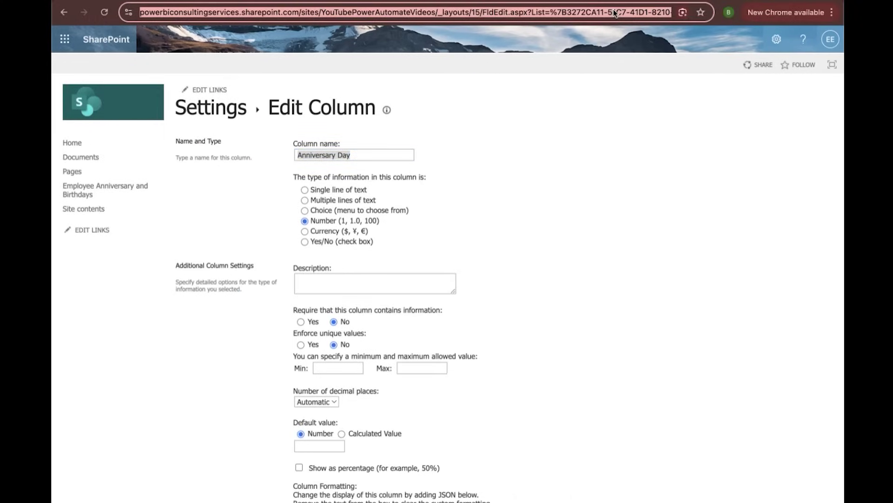
pyautogui.doubleClick(661, 13)
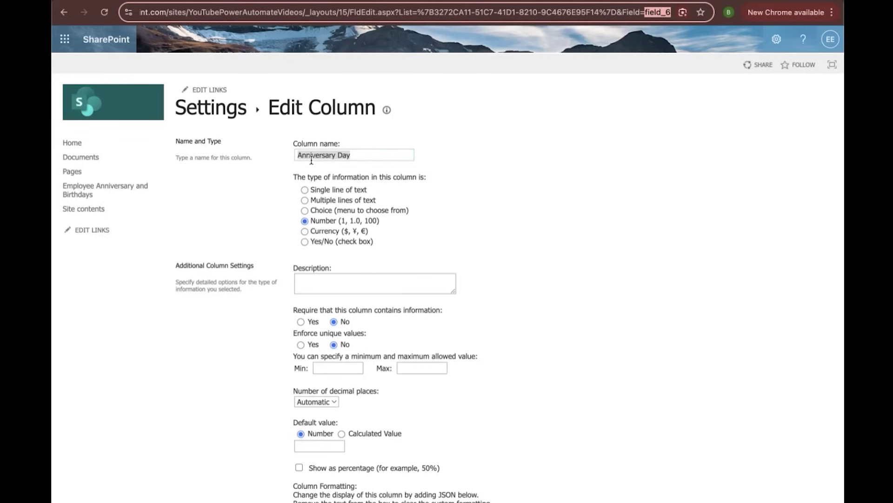
pyautogui.click(656, 11)
pyautogui.moveTo(645, 12); pyautogui.dragTo(669, 14)
pyautogui.hotkey('ctrl', 'c')
# Step: Switch back to Power Automate and begin the Filter Query of Get items with field_6 eq '
pyautogui.click(643, 124)
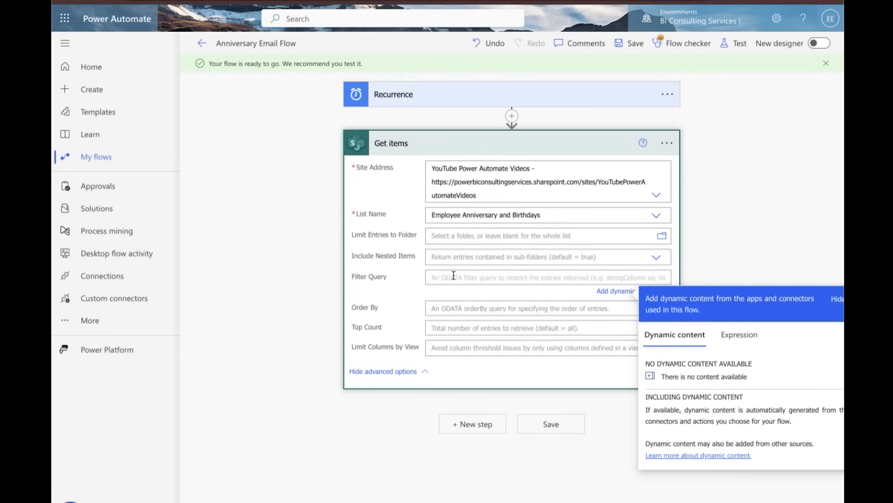
pyautogui.click(439, 275)
pyautogui.hotkey('ctrl', 'v')
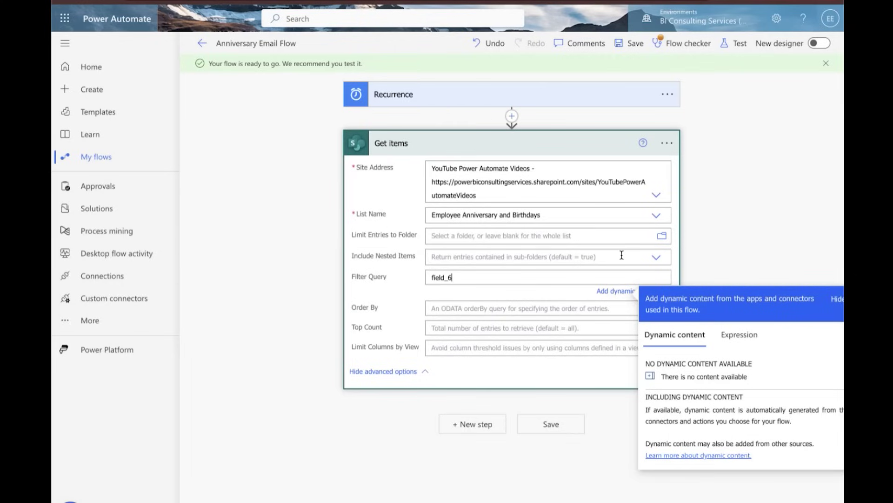
pyautogui.write("eq'")
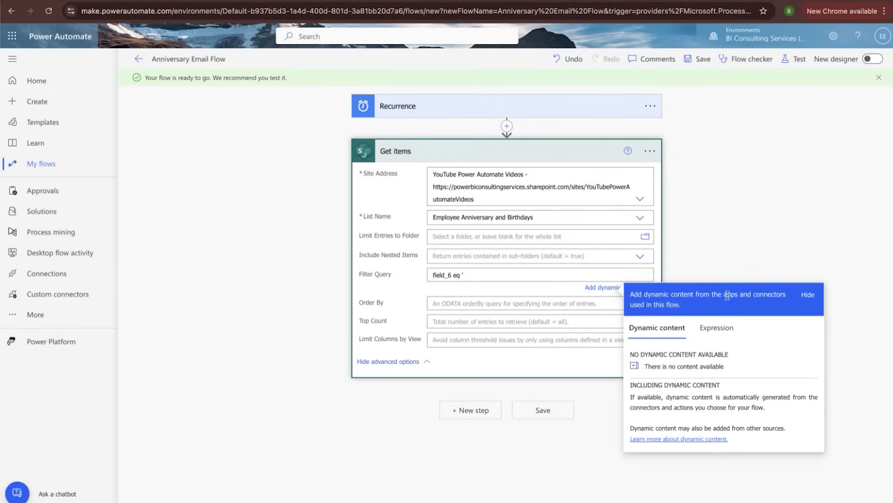
# Step: Collapse and reopen the advanced options of Get items, and re-enter the start of the filter query as field_6 eq '
pyautogui.click(626, 291)
pyautogui.click(734, 260)
pyautogui.moveTo(670, 271); pyautogui.dragTo(580, 268)
pyautogui.click(580, 270)
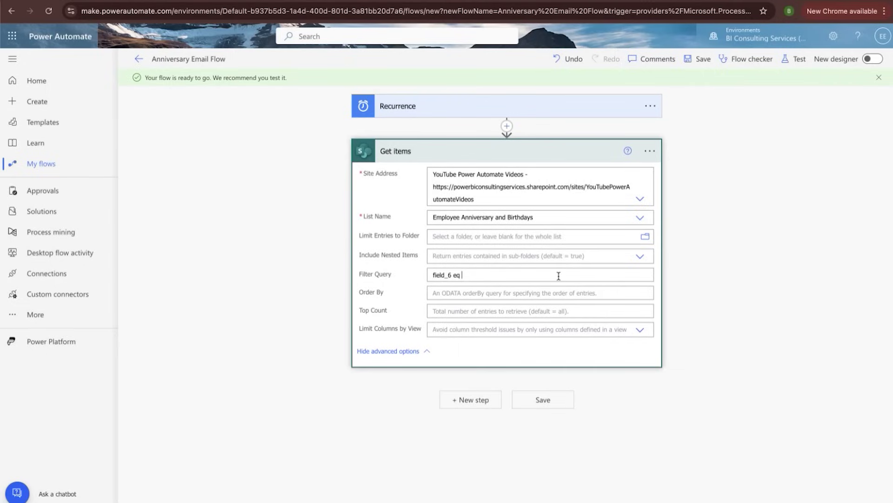
pyautogui.click(398, 351)
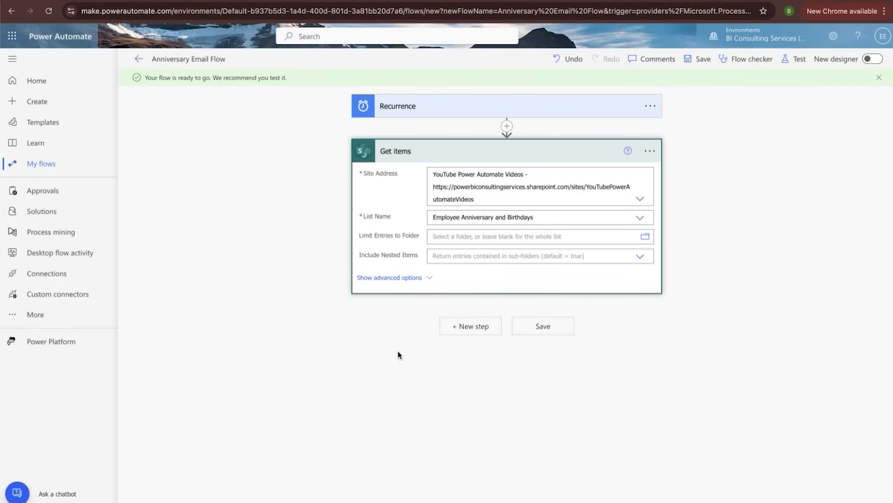
pyautogui.click(409, 277)
pyautogui.click(473, 273)
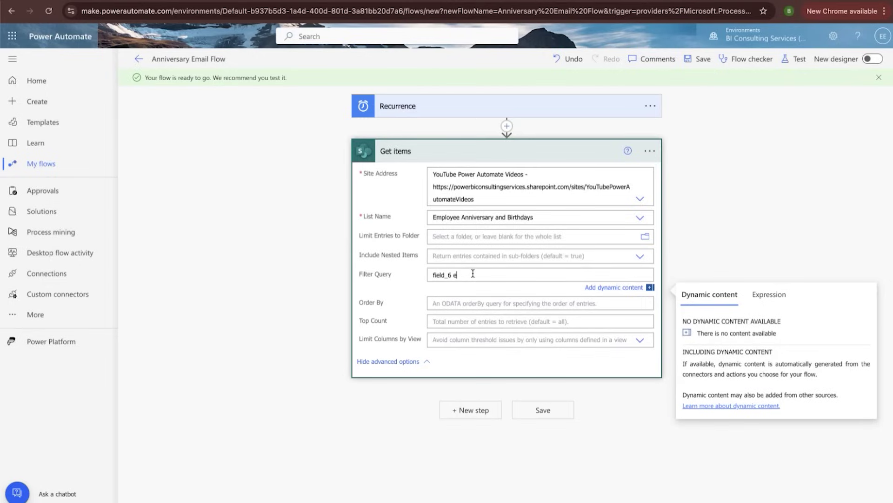
pyautogui.write('q')
pyautogui.click(587, 289)
pyautogui.click(592, 290)
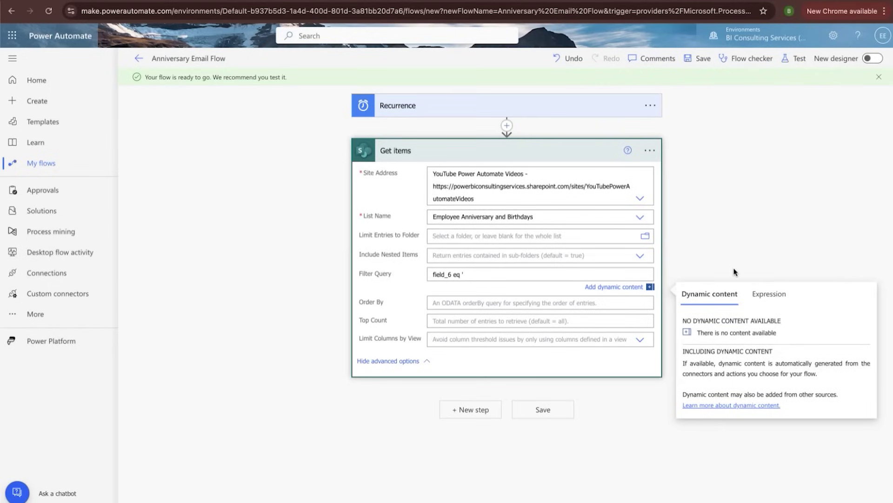
# Step: Insert the expression formatDateTime(utcNow(),'dd') at the end of the filter query, and reopen it for checking
pyautogui.click(768, 294)
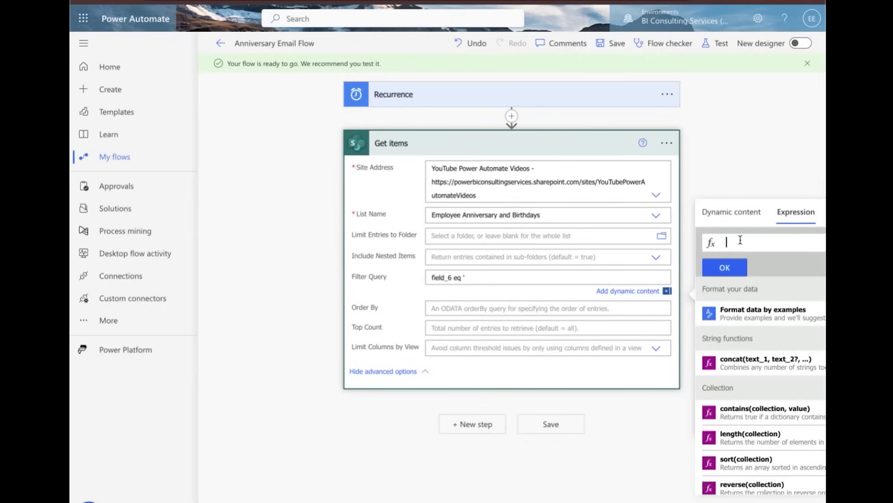
pyautogui.write('format')
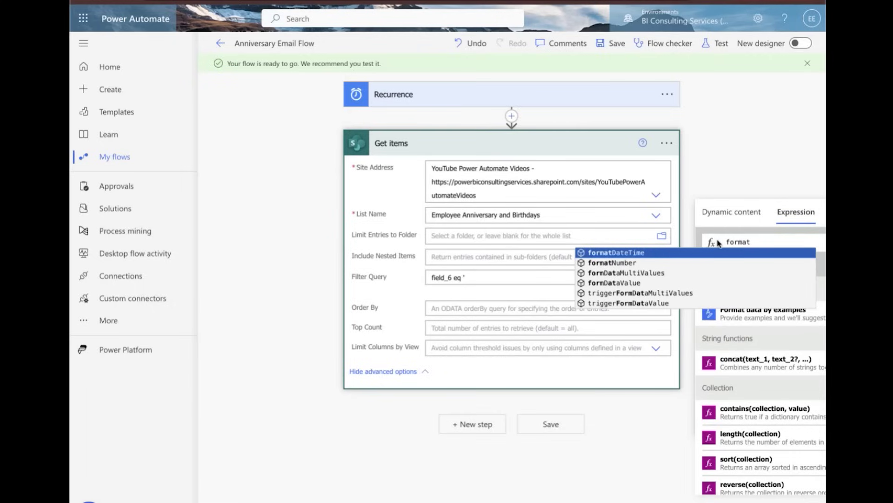
pyautogui.click(701, 254)
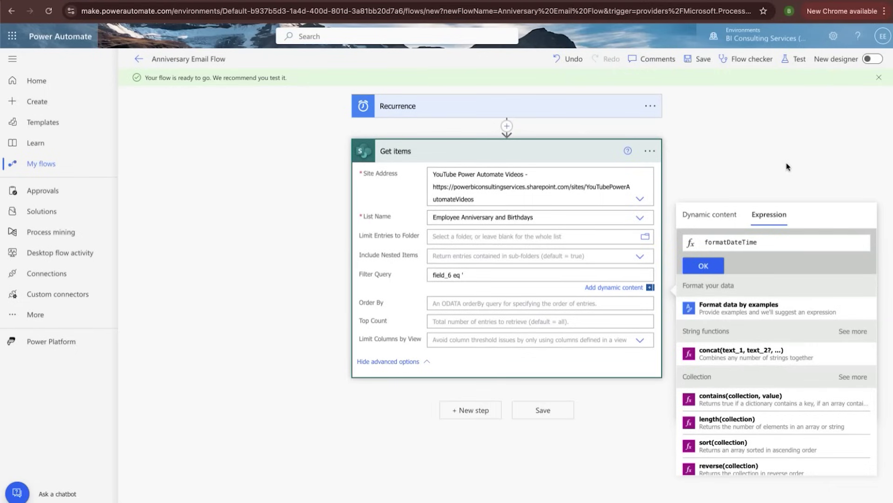
pyautogui.write('(ut')
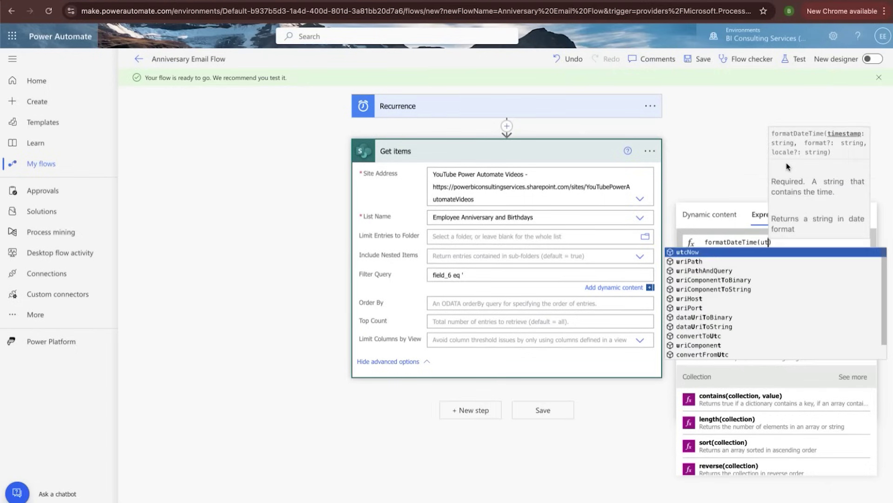
pyautogui.press('Return')
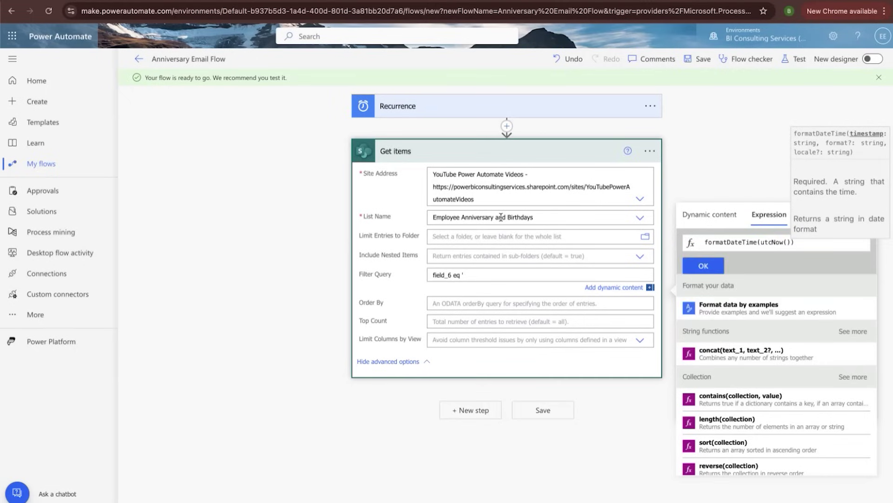
pyautogui.write(',')
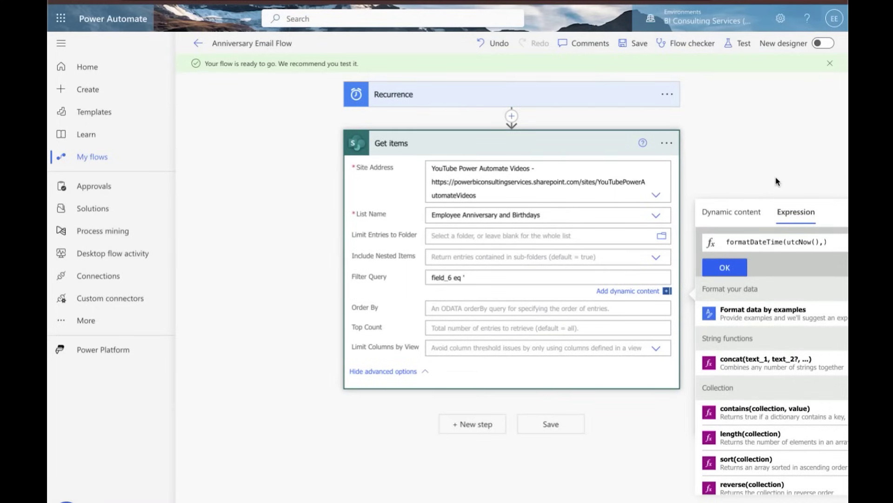
pyautogui.write("'dd")
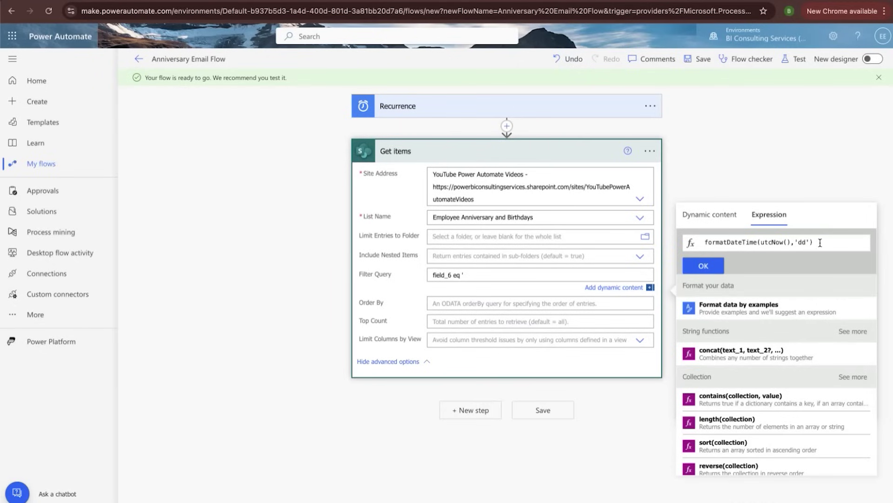
pyautogui.click(845, 242)
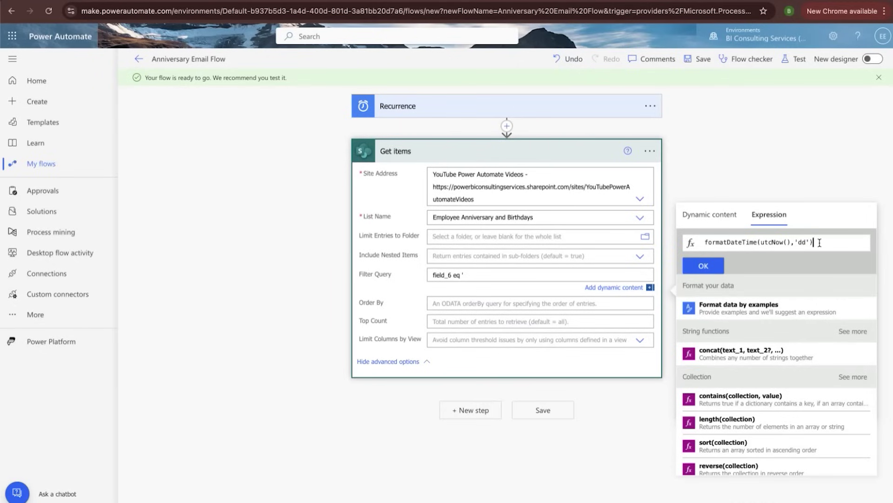
pyautogui.click(705, 266)
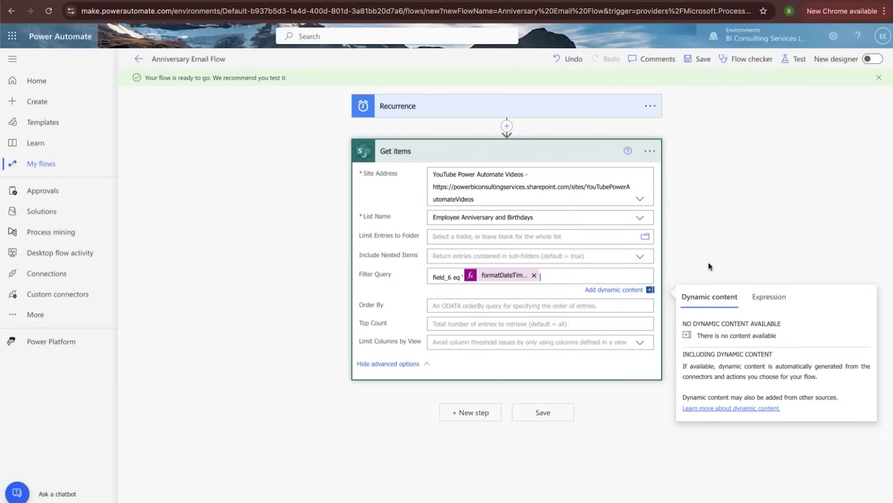
pyautogui.click(499, 280)
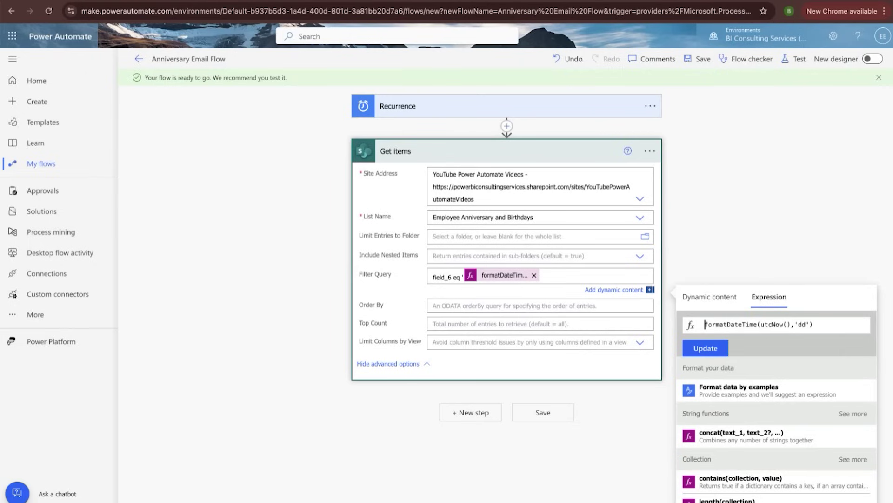
# Step: Switch to SharePoint, return to the list settings and open the Anniversary Month column's settings
pyautogui.click(361, 0)
pyautogui.click(238, 0)
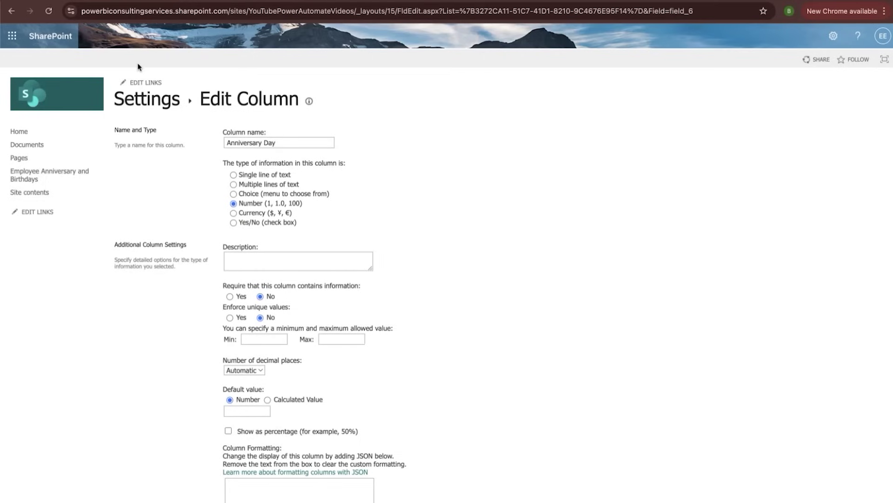
pyautogui.click(11, 11)
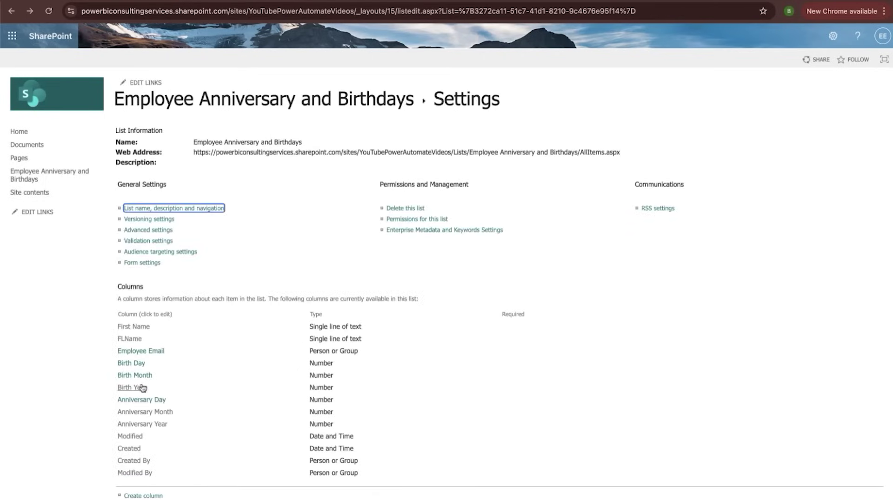
pyautogui.scroll(-1, 170, 399)
pyautogui.click(168, 411)
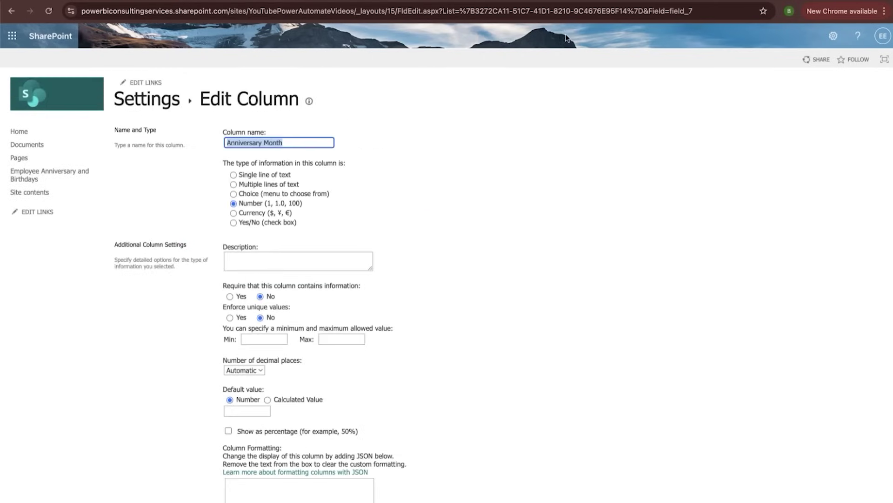
# Step: Switch back to Power Automate and add ' and after the day expression in the Get items filter query
pyautogui.click(572, 12)
pyautogui.click(681, 13)
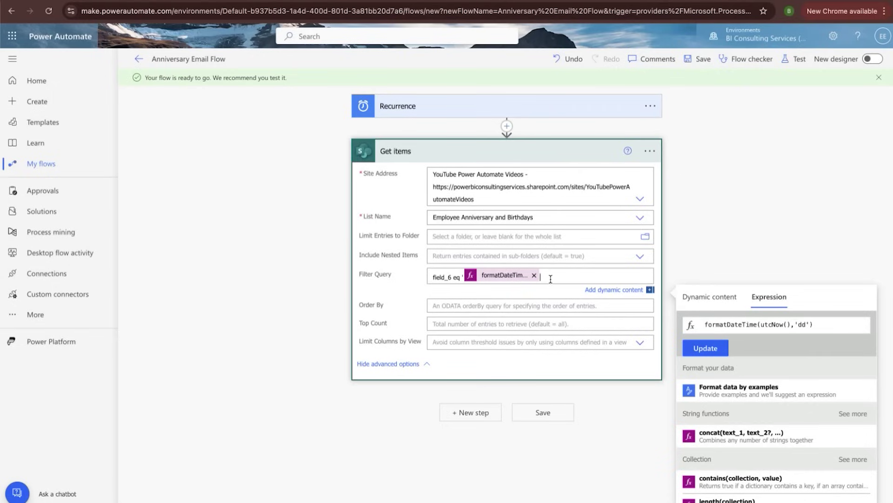
pyautogui.write('and')
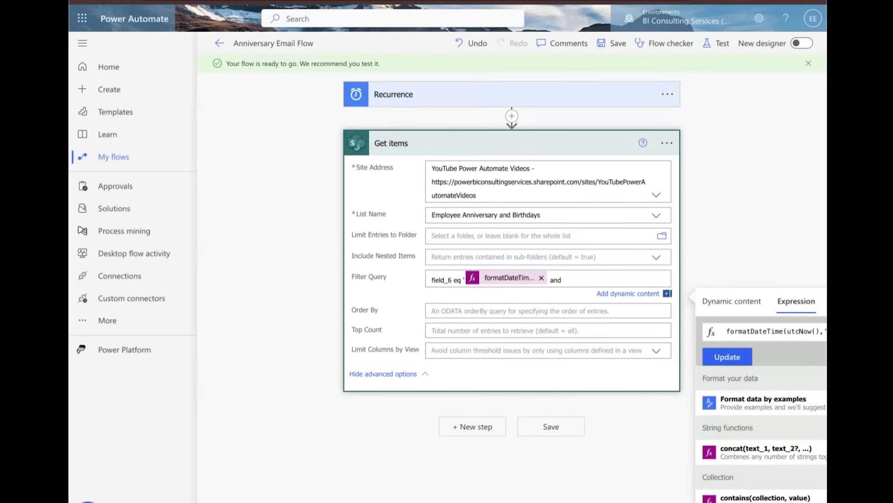
pyautogui.press('Left')
pyautogui.press('Left')
pyautogui.write("'")
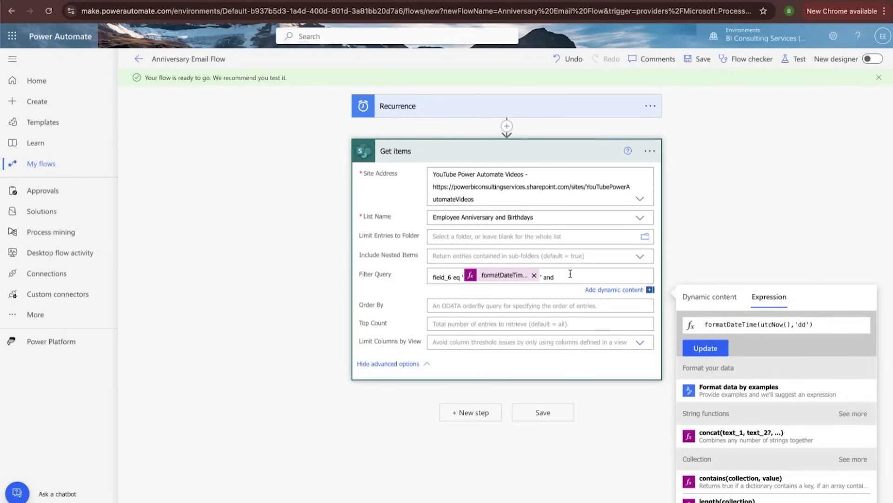
# Step: Continue the Get items filter query with the month column reference field_7 and an opening quote
pyautogui.write("formatDateTime(utcNow(),'MM')")
pyautogui.hotkey('ctrl', 'z')
pyautogui.write('field')
pyautogui.write('_5')
pyautogui.scroll(-1, 641, 258)
# Step: Try to add the month expression formatDateTime(utcNow(),'MM') after field_7, check the inserted expression, and remove it from the filter query
pyautogui.tripleClick(750, 278)
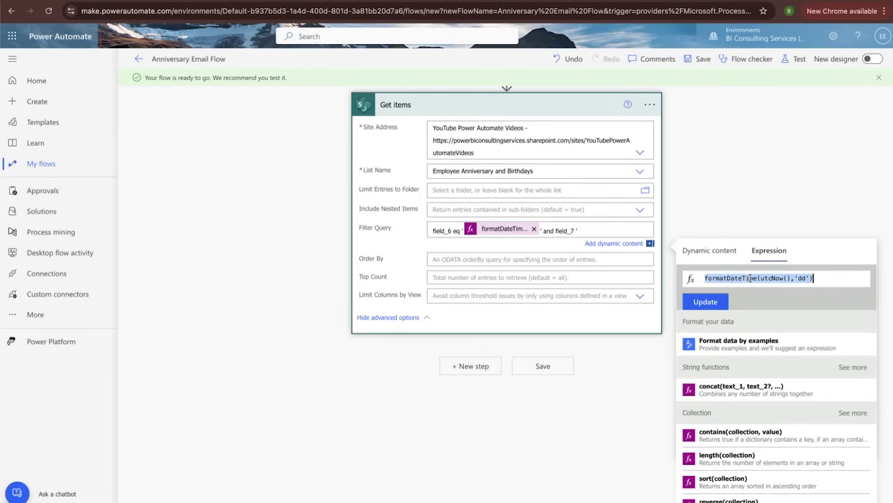
pyautogui.write("formatDateTime(utcNow(),'MM')")
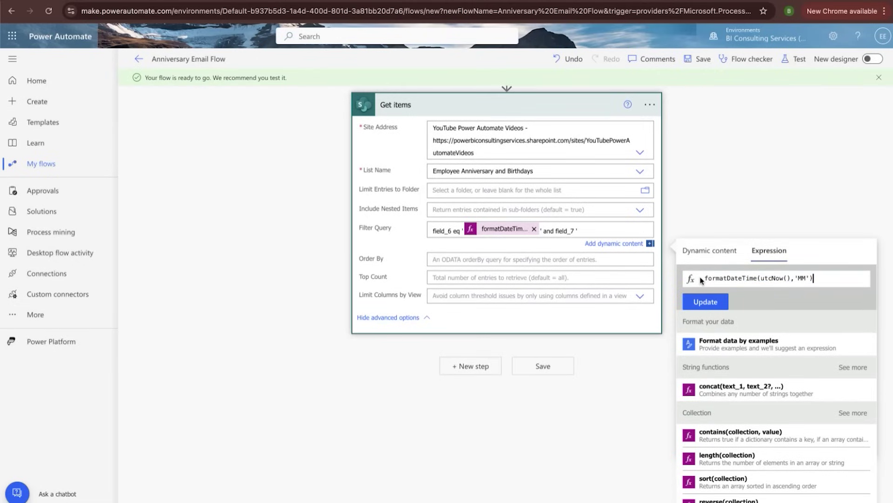
pyautogui.click(709, 303)
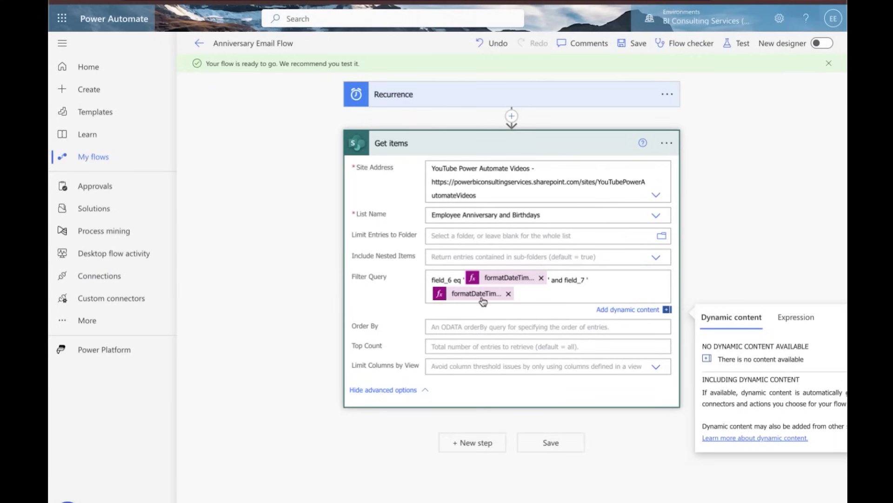
pyautogui.click(488, 290)
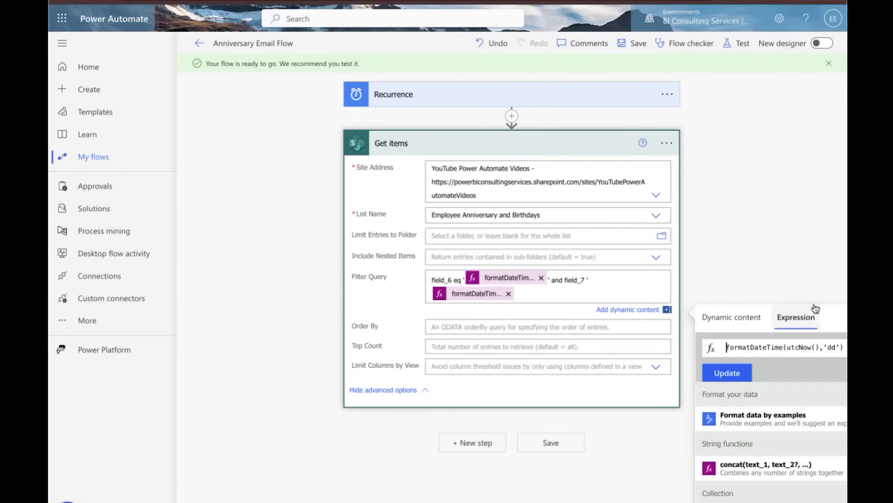
pyautogui.click(590, 289)
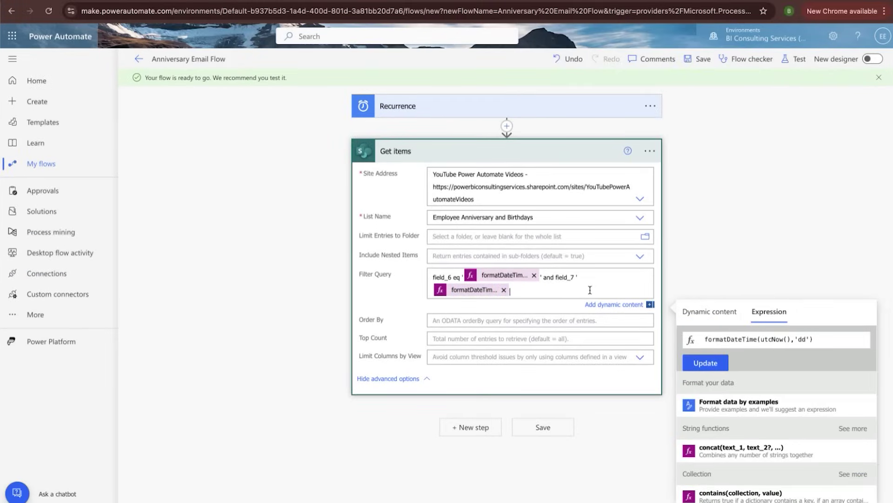
pyautogui.click(486, 294)
pyautogui.click(806, 339)
pyautogui.write('MM')
pyautogui.click(705, 362)
pyautogui.click(481, 292)
pyautogui.click(504, 290)
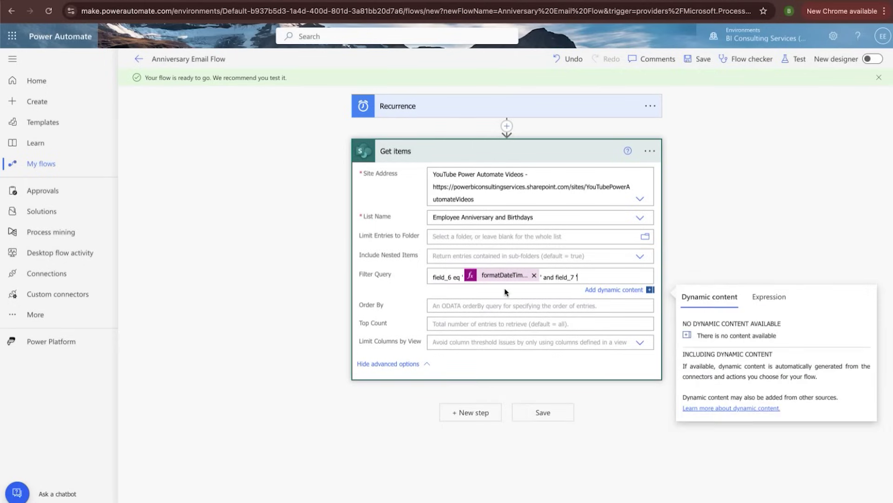
# Step: Insert a new expression formatDateTime(utcNow(),'MM') at the end of the filter query, and reopen the query's expressions for checking
pyautogui.click(767, 297)
pyautogui.write('format')
pyautogui.click(732, 273)
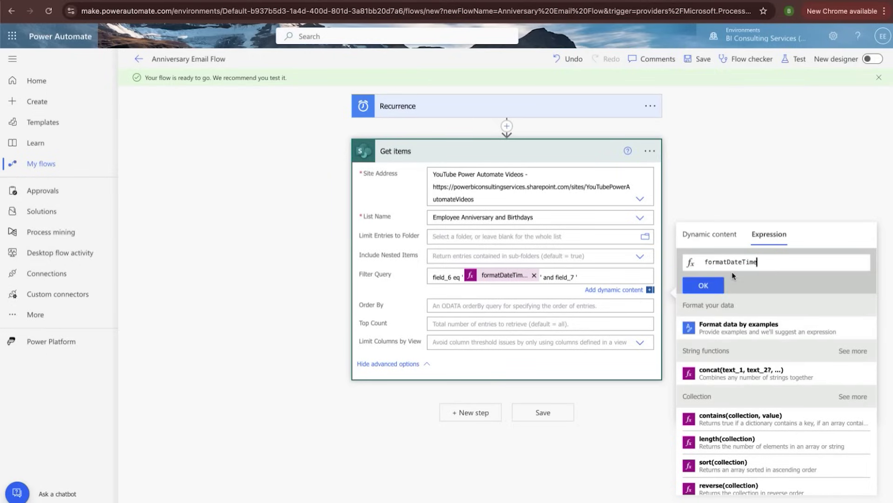
pyautogui.write('(utcNow()')
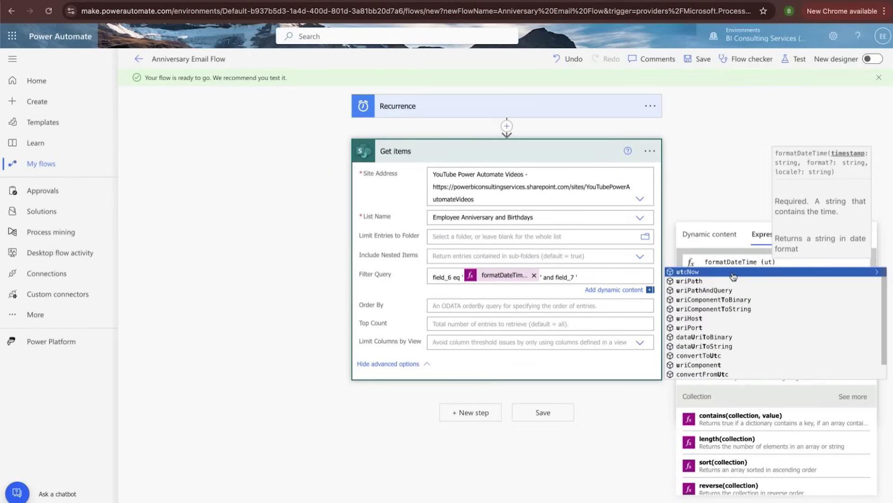
pyautogui.write(", '")
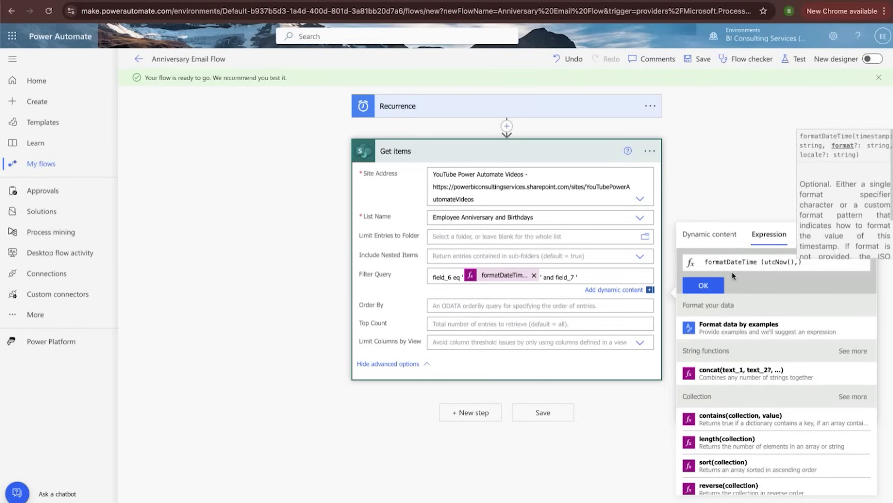
pyautogui.write('MM')
pyautogui.click(714, 285)
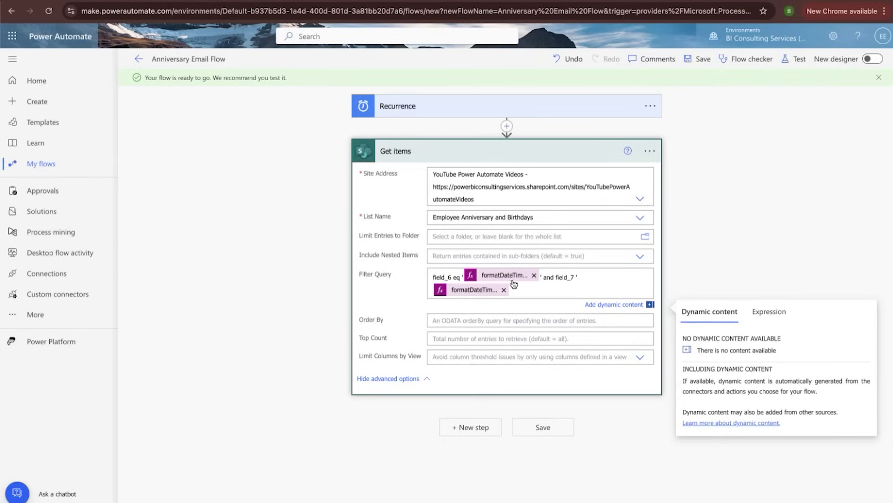
pyautogui.click(486, 290)
pyautogui.click(504, 275)
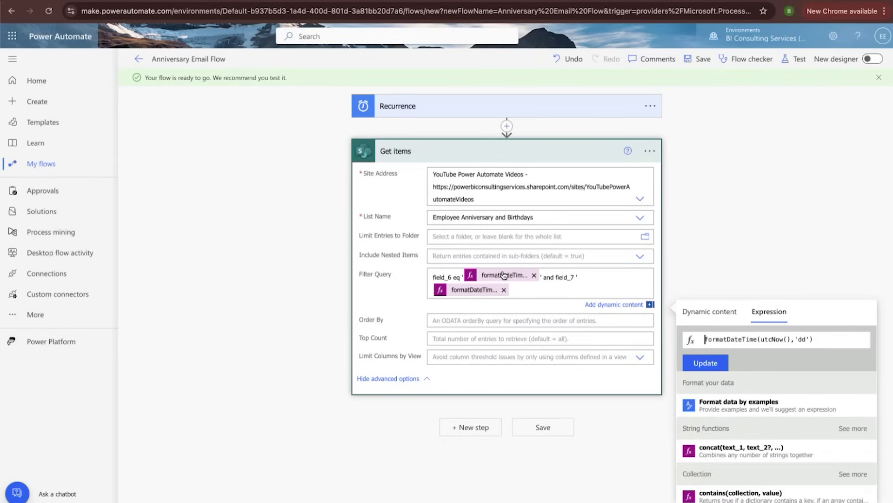
pyautogui.click(530, 289)
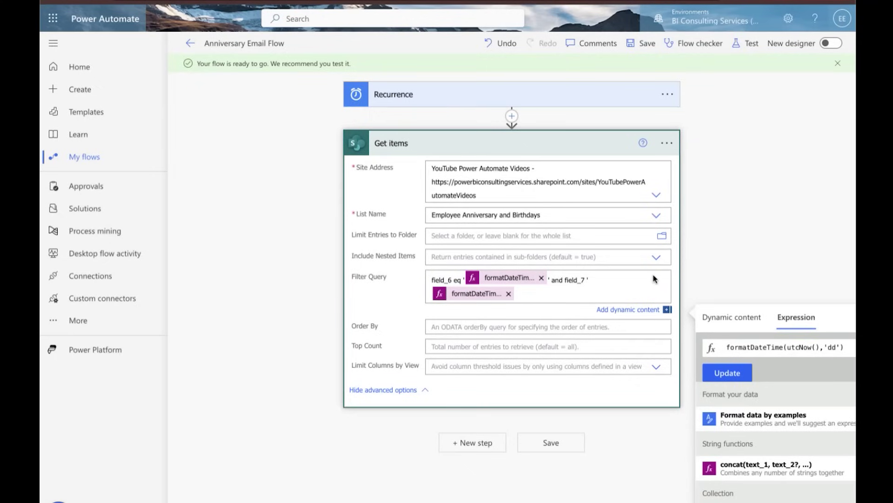
# Step: Add eq ' before field_7 and a closing quote at the end of the filter query, and save the flow
pyautogui.click(565, 279)
pyautogui.write('eq')
pyautogui.click(538, 295)
pyautogui.write("'")
pyautogui.click(551, 442)
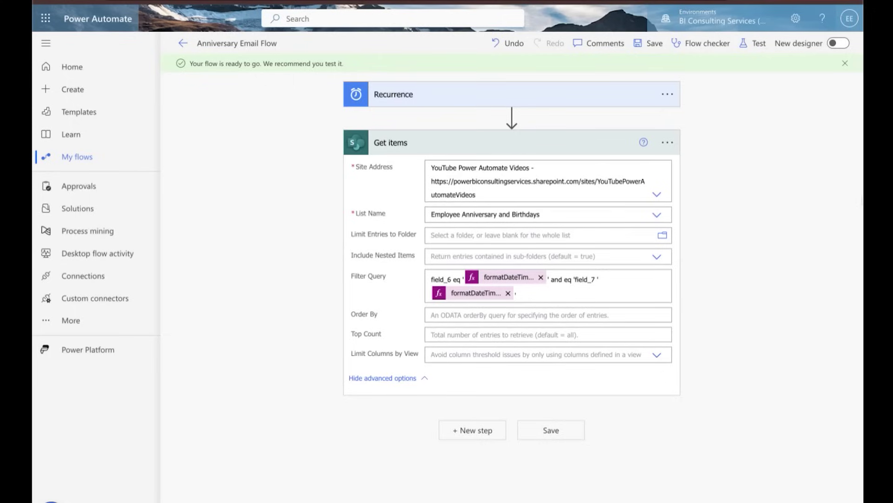
# Step: Add a new step below Get items and search the operations for get file
pyautogui.click(486, 428)
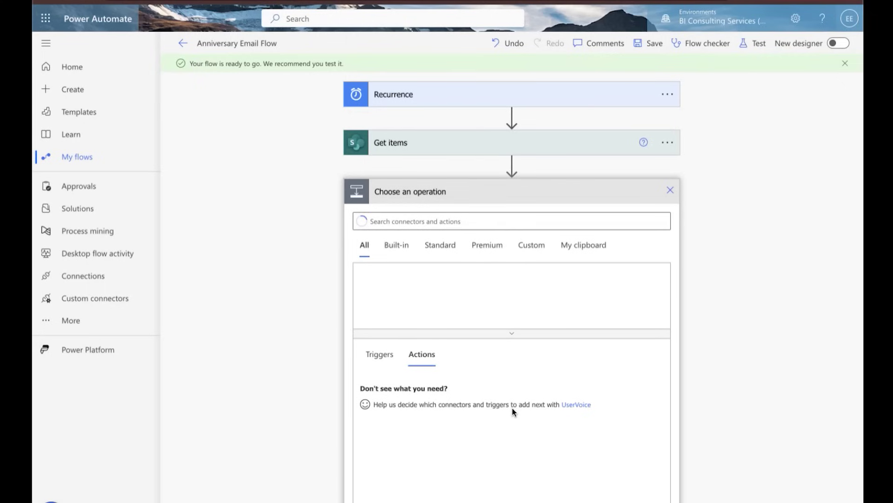
pyautogui.write('get file')
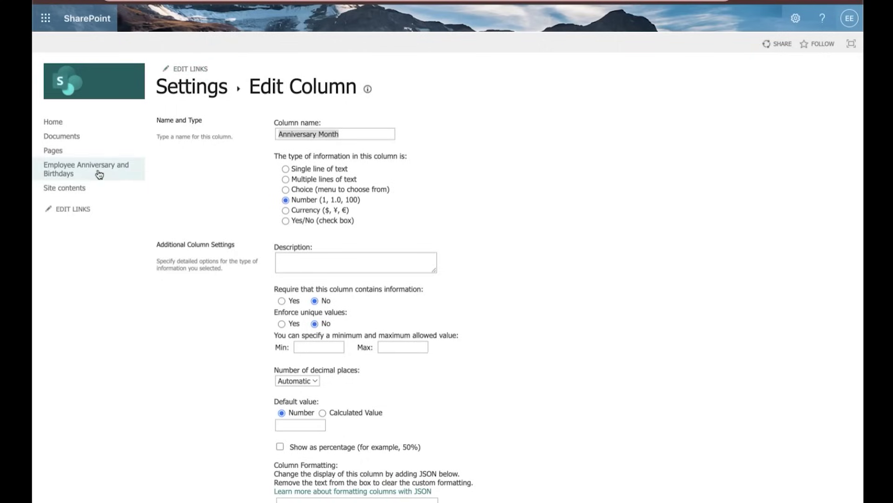
# Step: Switch to SharePoint and open the YouTube Power Automate Videos site's Documents library to examine the Happy Anniversary.jpg file
pyautogui.click(99, 174)
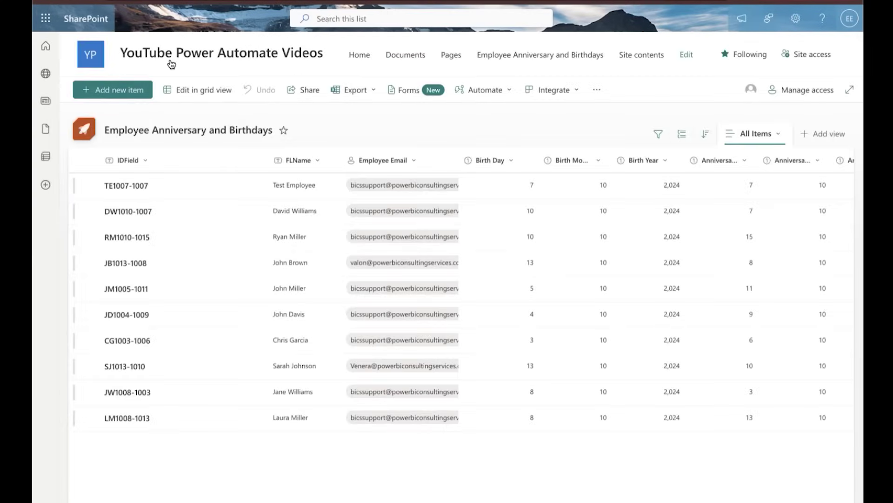
pyautogui.click(170, 63)
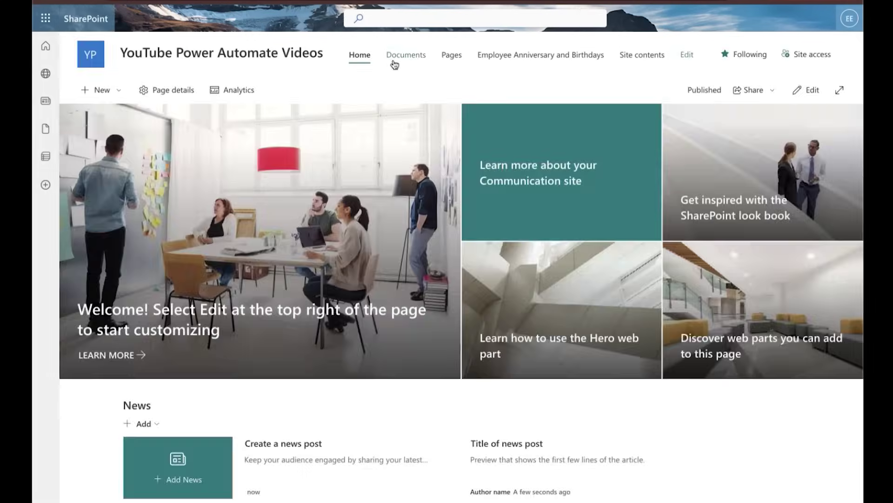
pyautogui.click(396, 60)
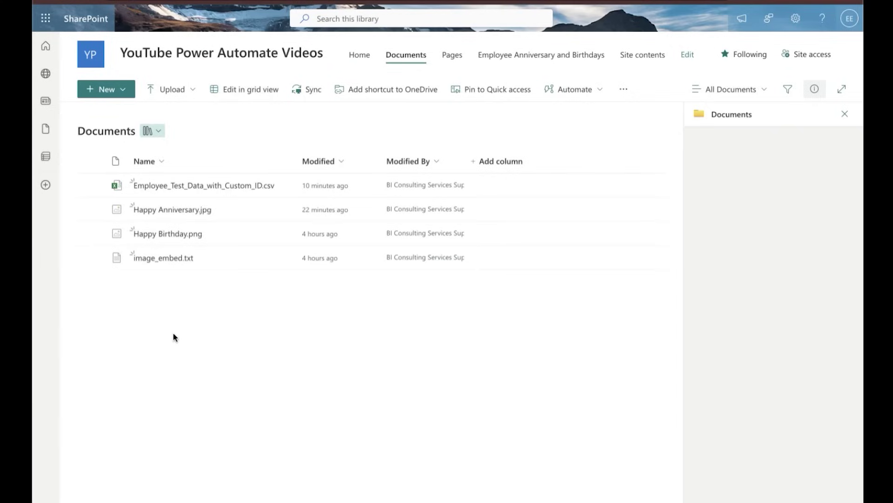
pyautogui.moveTo(183, 215)
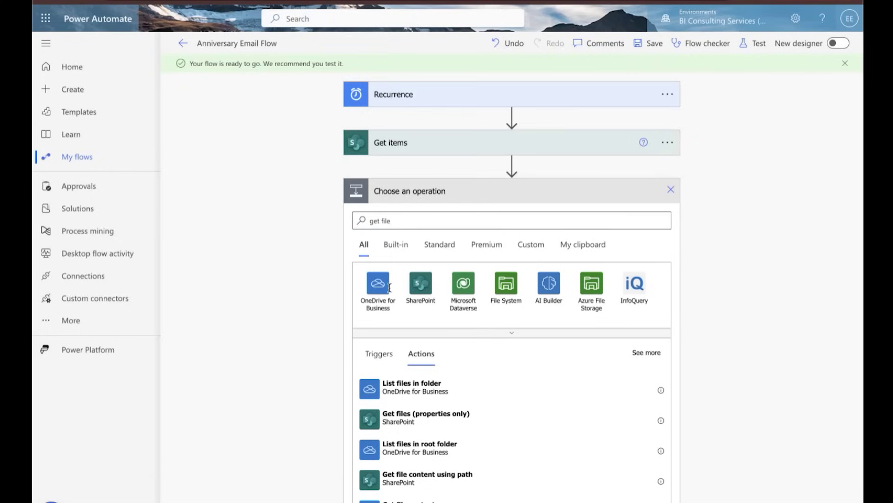
# Step: Return to Power Automate, refine the operation search to get file content, and add SharePoint's Get file content action
pyautogui.click(820, 181)
pyautogui.write('conten')
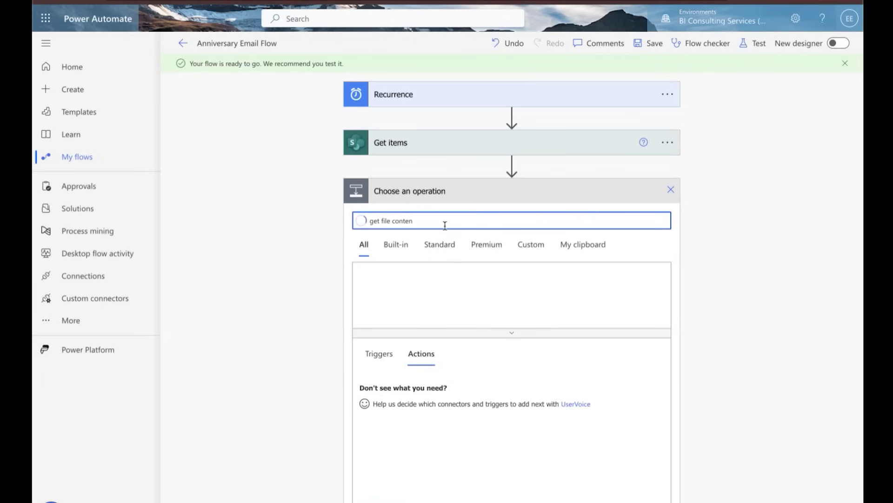
pyautogui.write('t')
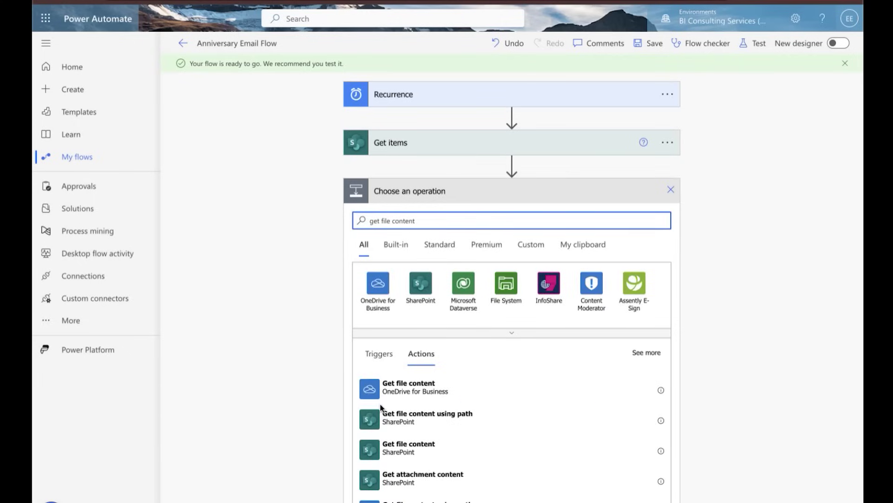
pyautogui.click(404, 455)
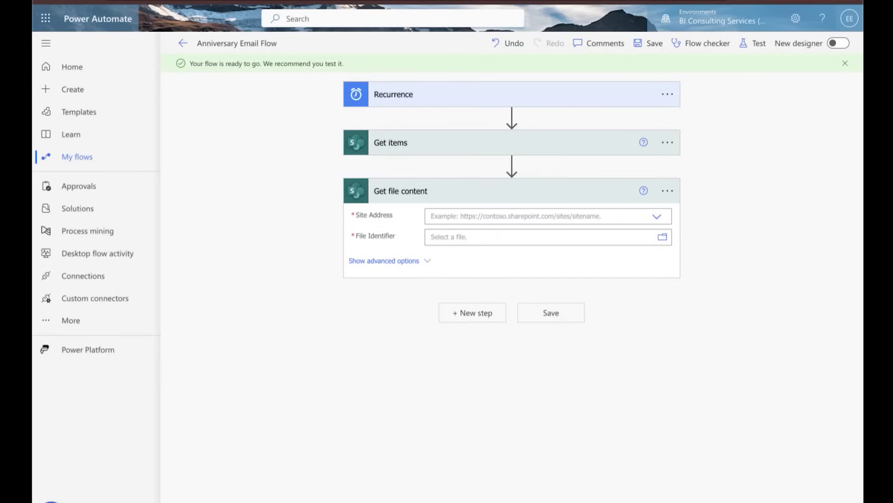
# Step: Set the Site Address of Get file content to YouTube Power Automate Videos
pyautogui.click(659, 220)
pyautogui.write('youtube')
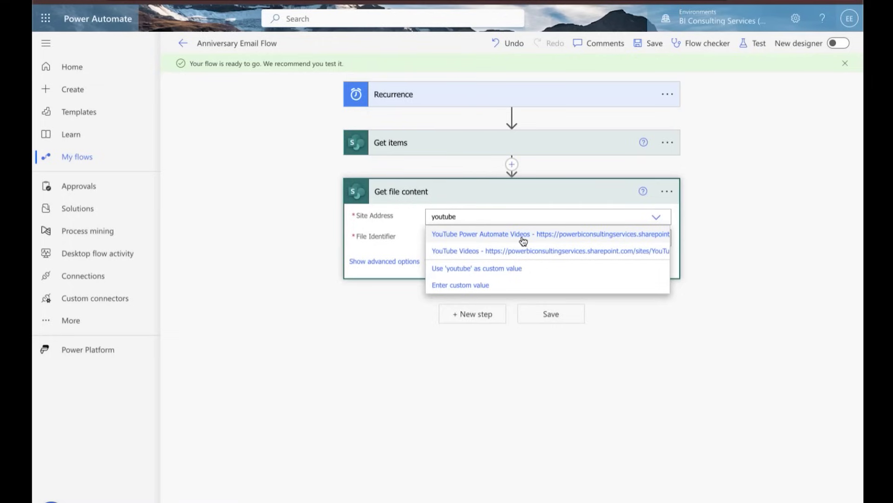
pyautogui.click(523, 234)
# Step: Choose Happy Anniversary.jpg from Shared Documents as the File Identifier of Get file content, and save the flow
pyautogui.click(661, 263)
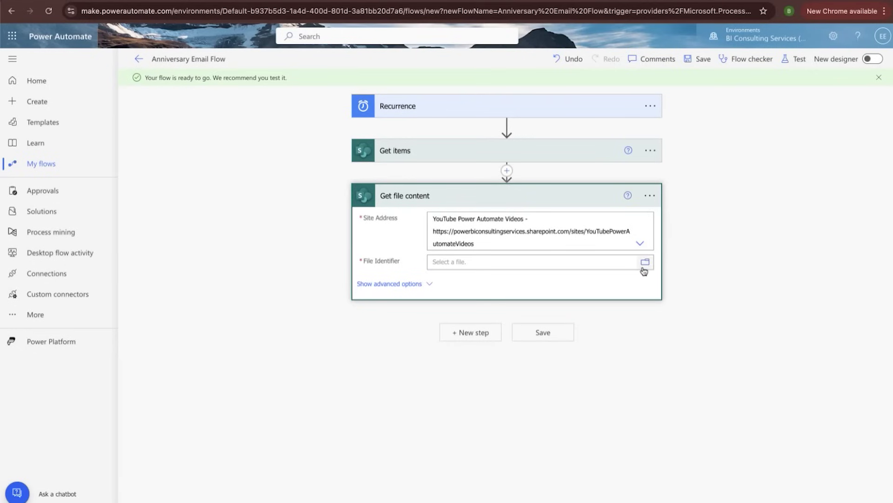
pyautogui.click(662, 263)
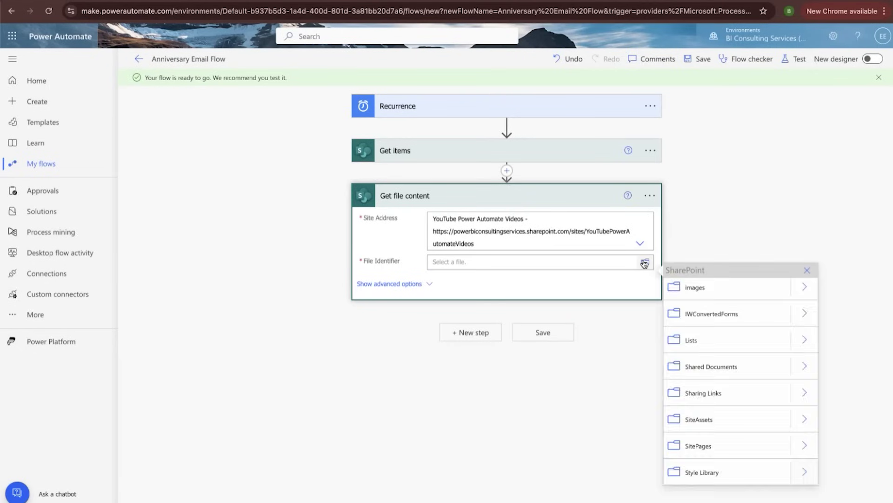
pyautogui.scroll(-3, 808, 400)
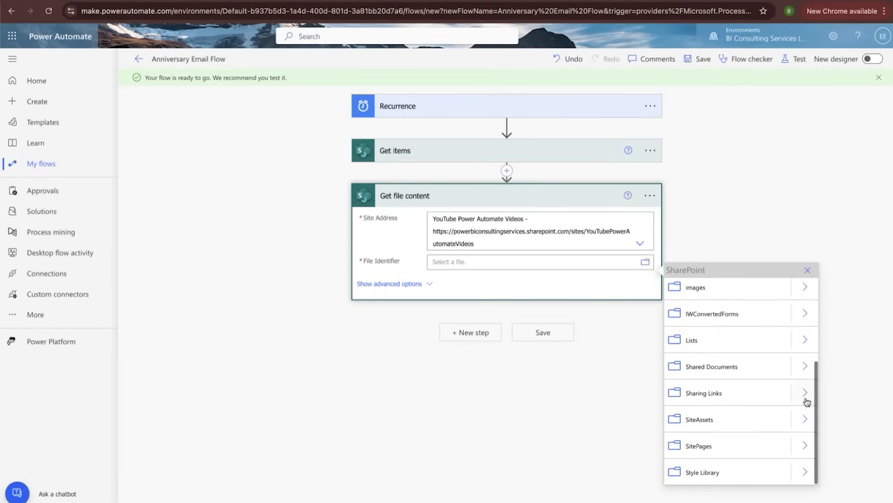
pyautogui.click(804, 367)
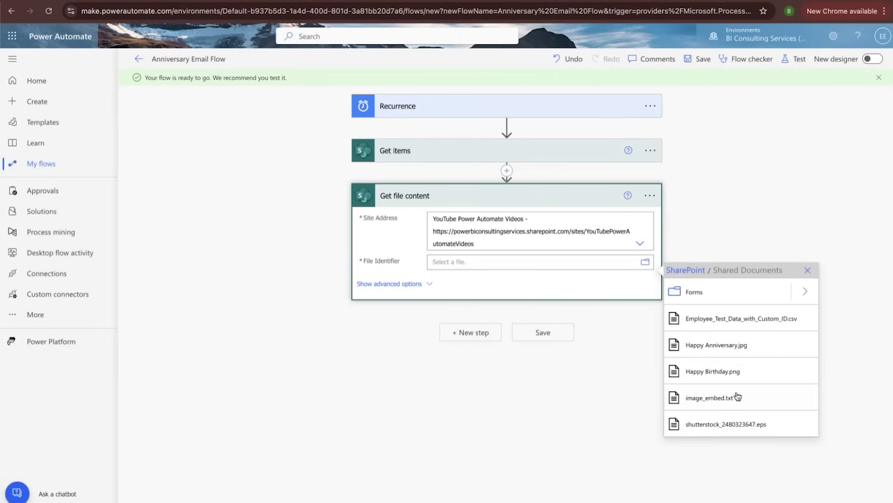
pyautogui.click(733, 352)
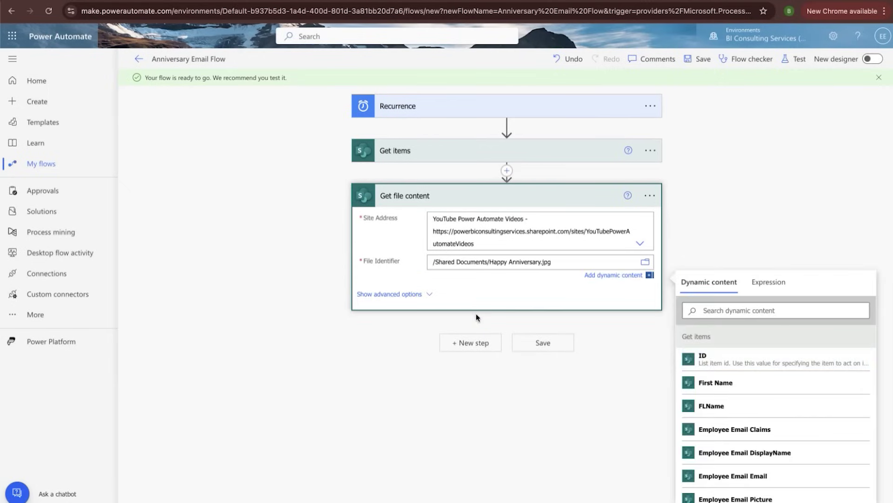
pyautogui.click(423, 299)
pyautogui.click(424, 301)
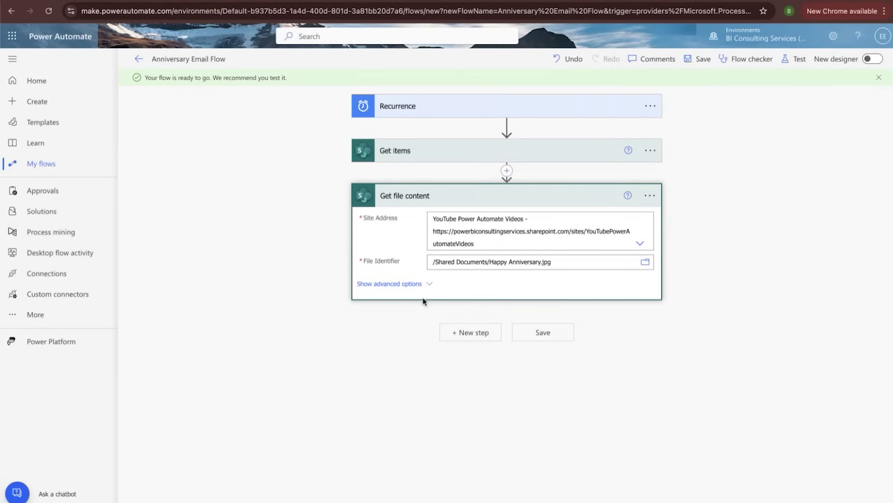
pyautogui.click(549, 335)
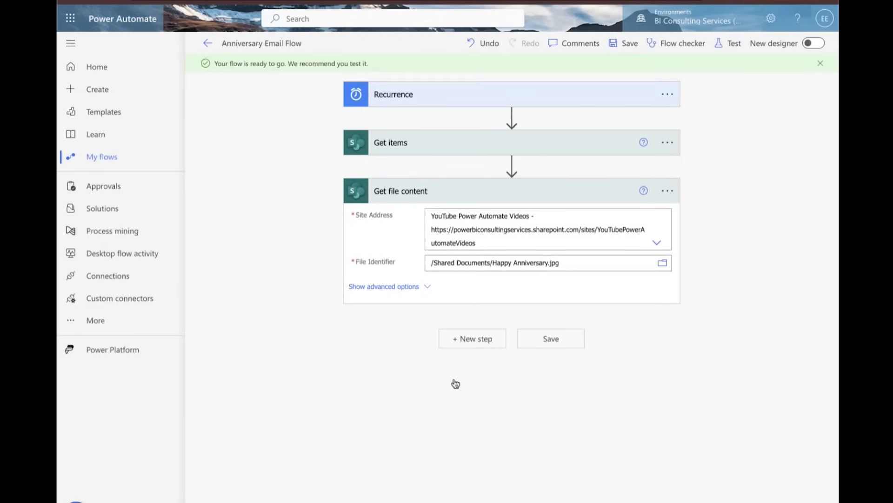
# Step: Search the operations for compose and add a Data Operation Compose action after Get file content
pyautogui.click(485, 337)
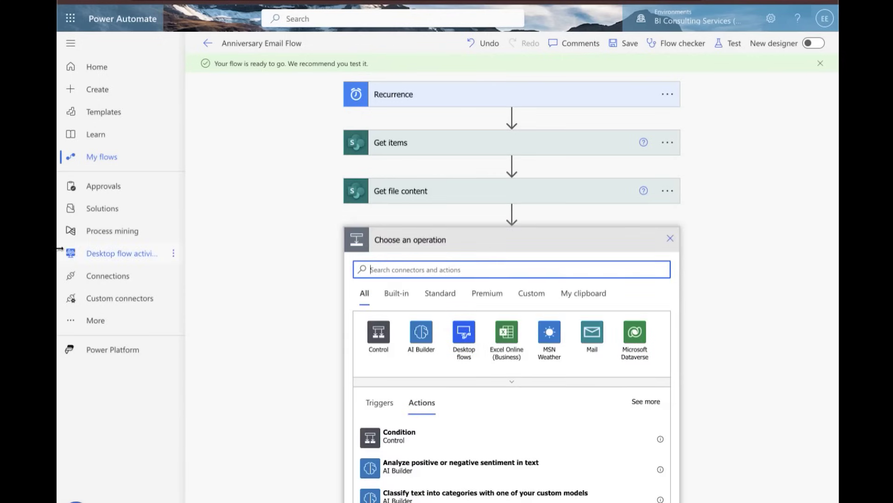
pyautogui.click(831, 327)
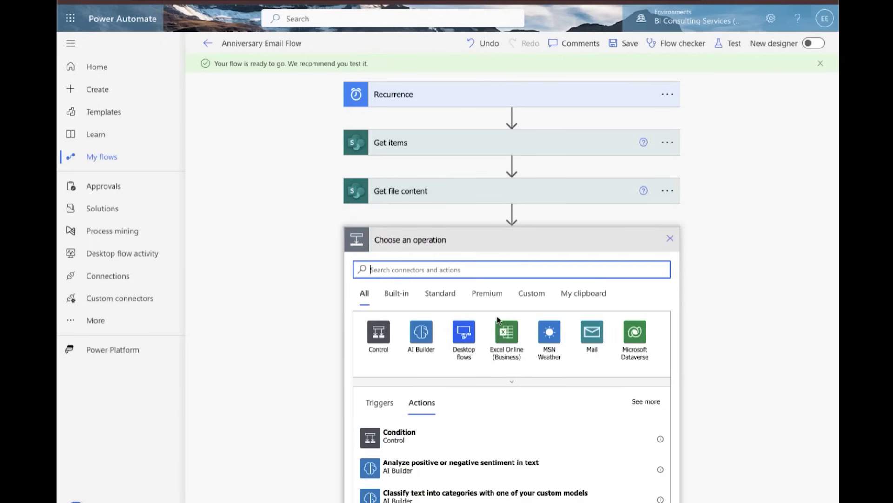
pyautogui.click(469, 272)
pyautogui.write('compose')
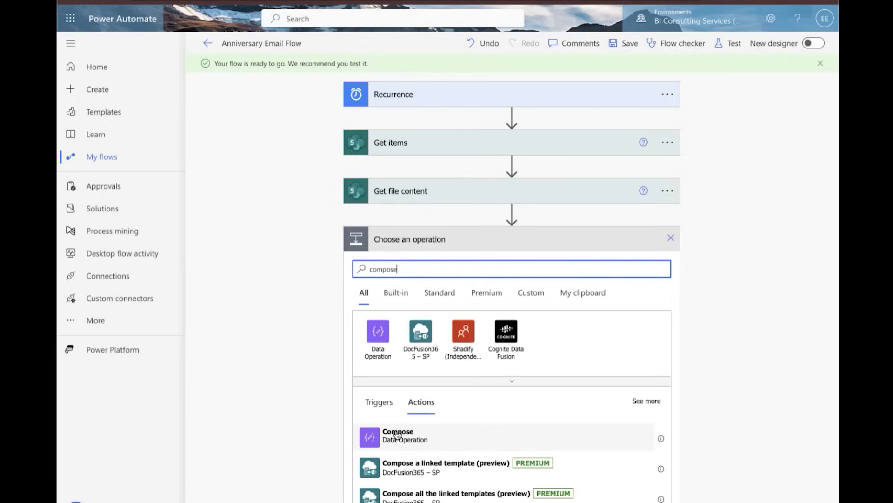
pyautogui.click(397, 435)
# Step: Set the Compose action's Inputs to the expression base64(outputs('Get_file_content')?['body']), using File Content from Get file content
pyautogui.click(439, 266)
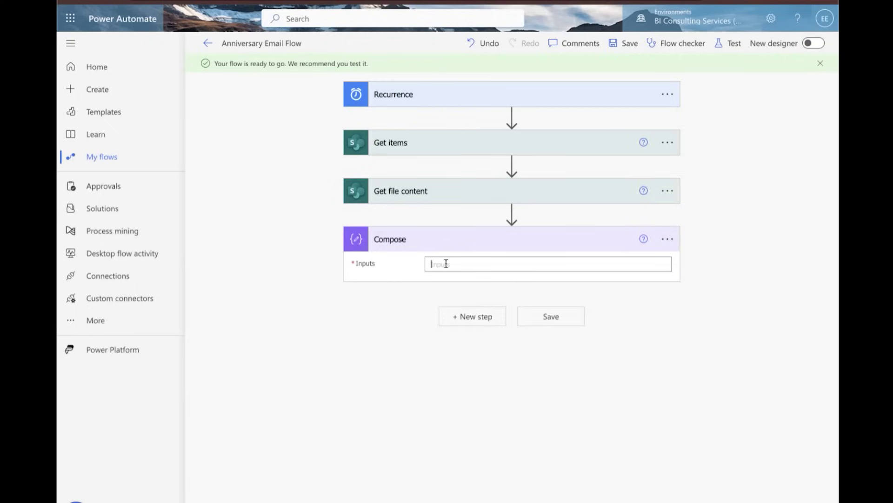
pyautogui.click(733, 286)
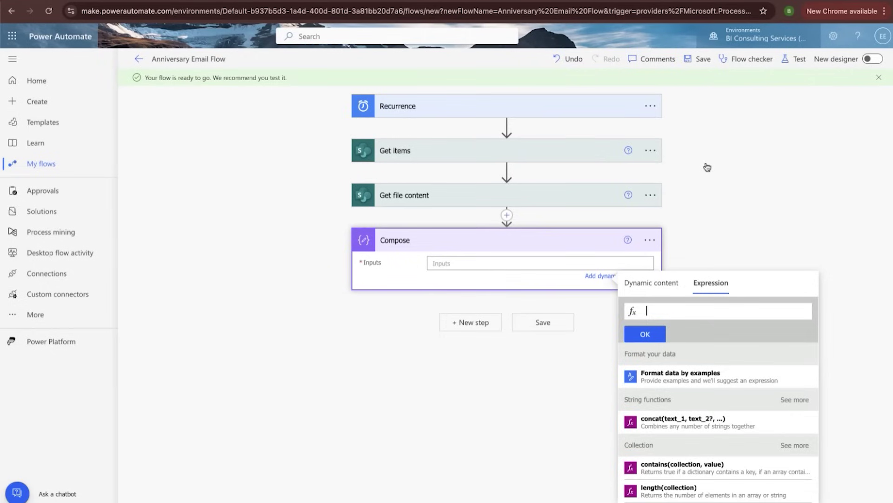
pyautogui.write('base')
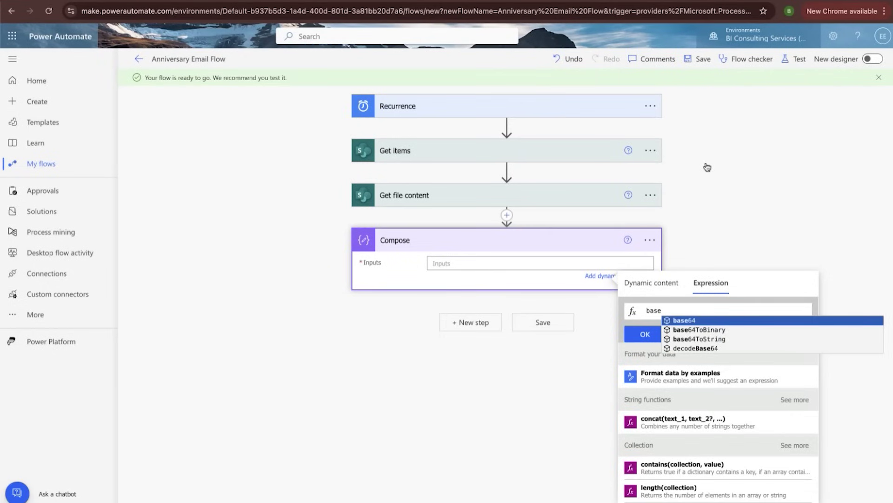
pyautogui.click(680, 321)
pyautogui.click(672, 293)
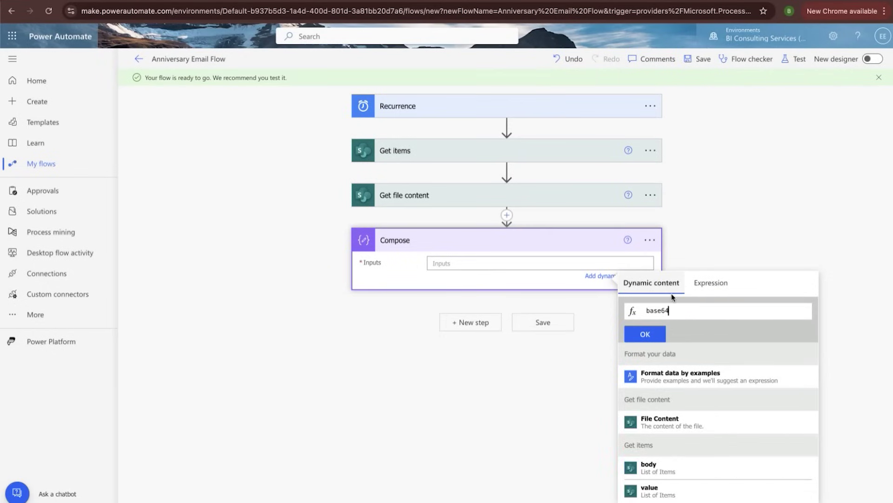
pyautogui.click(675, 427)
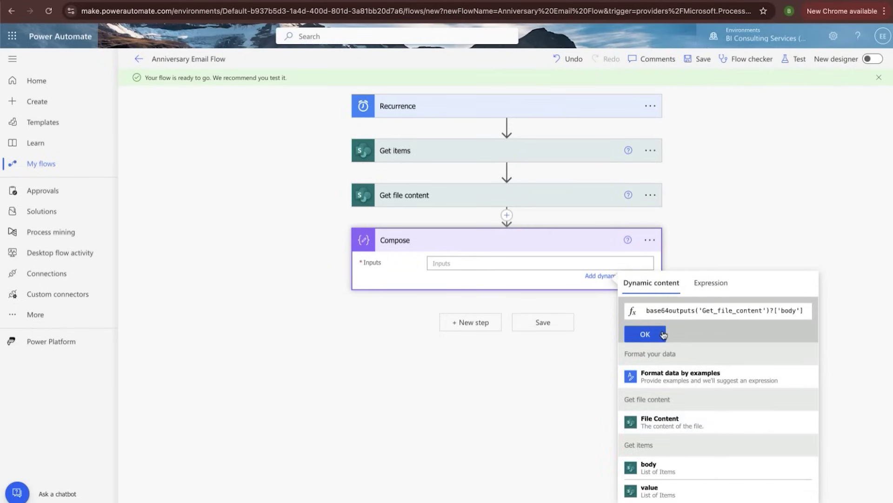
pyautogui.click(672, 310)
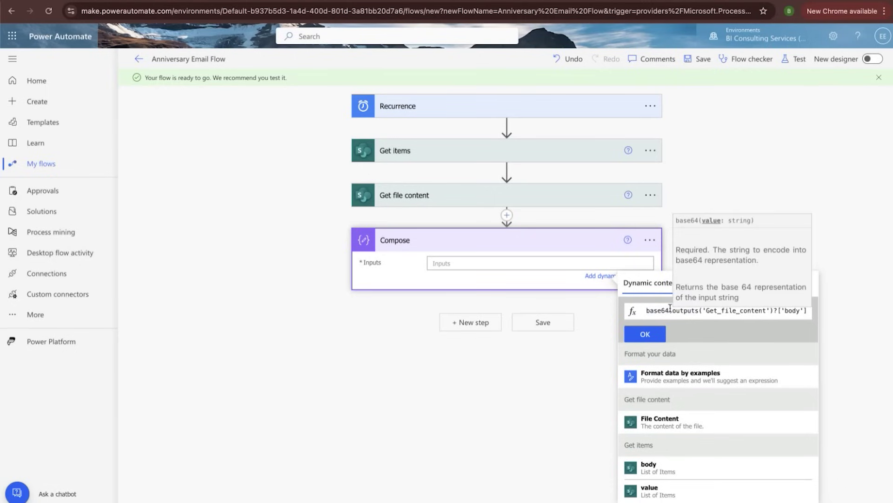
pyautogui.write('(')
pyautogui.click(811, 312)
pyautogui.write(')')
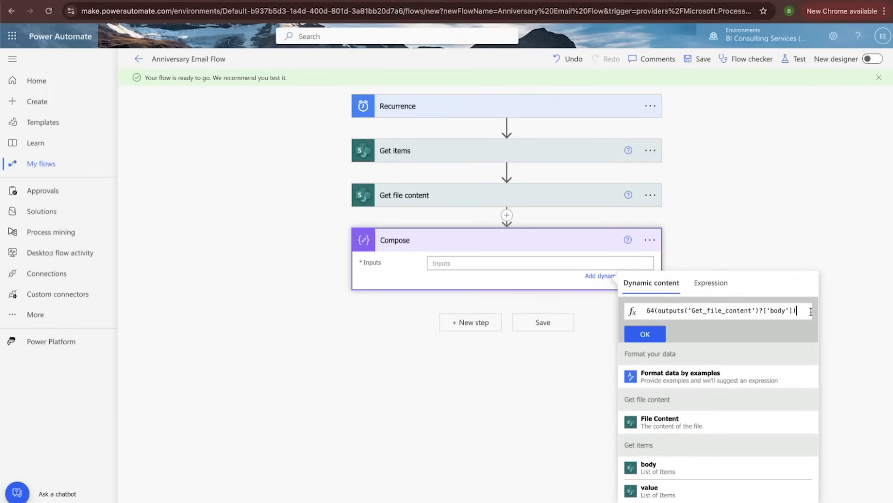
pyautogui.click(649, 332)
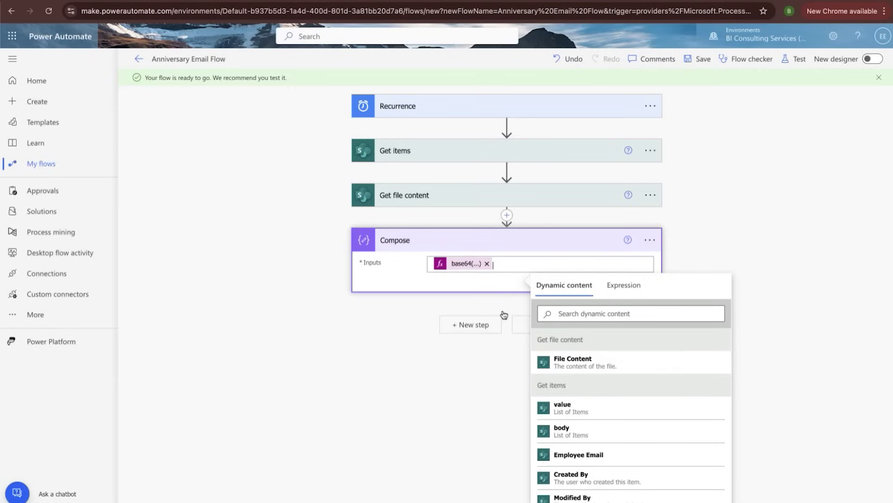
# Step: Examine the base64 expression in the Compose action's Inputs
pyautogui.click(461, 263)
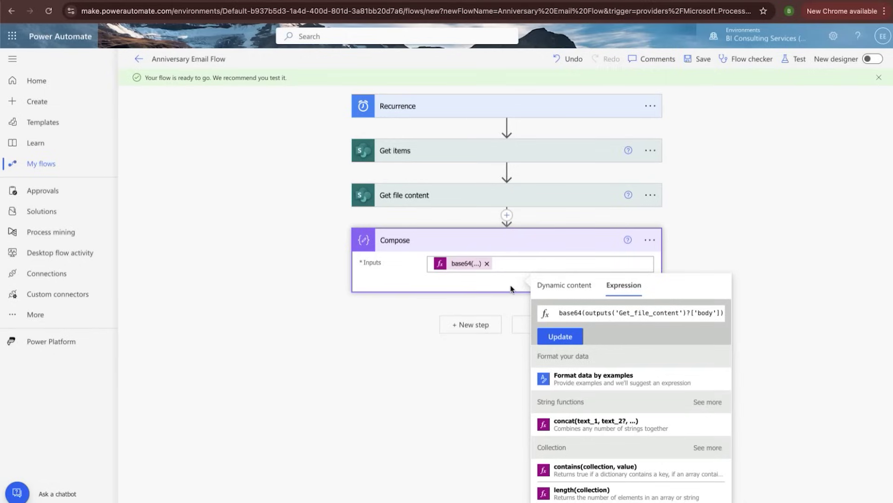
pyautogui.click(203, 232)
pyautogui.click(466, 262)
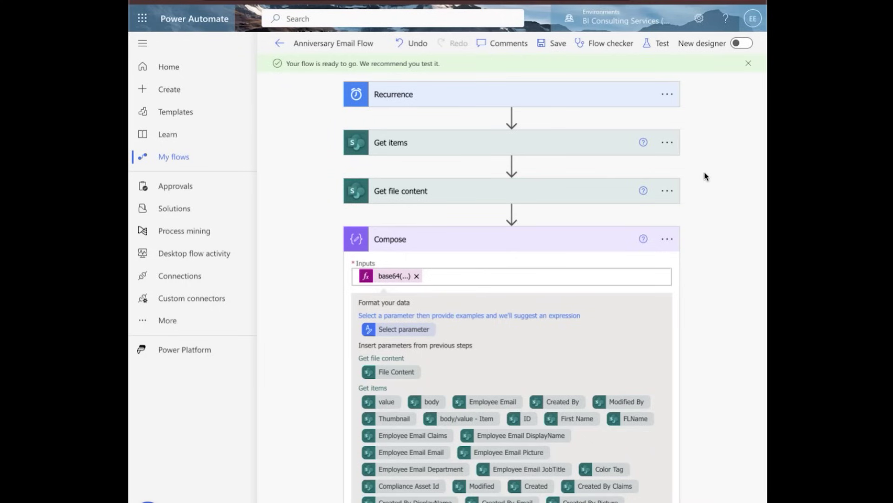
pyautogui.scroll(-2, 650, 219)
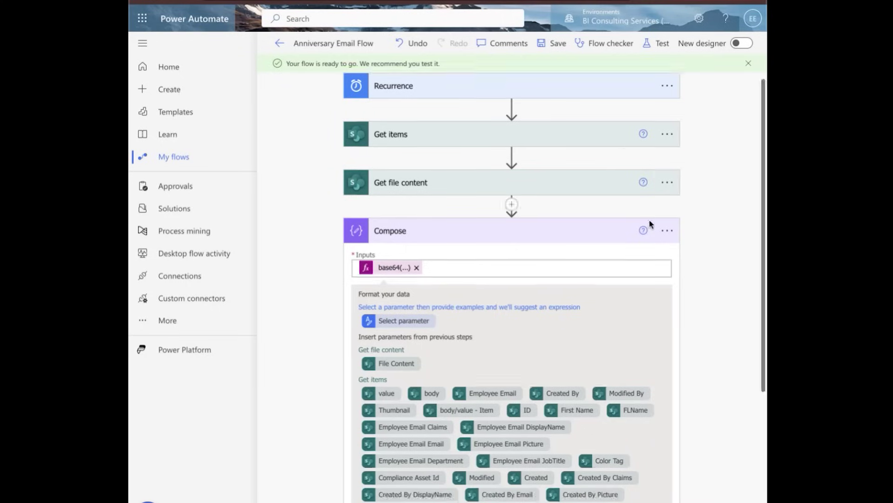
pyautogui.click(389, 200)
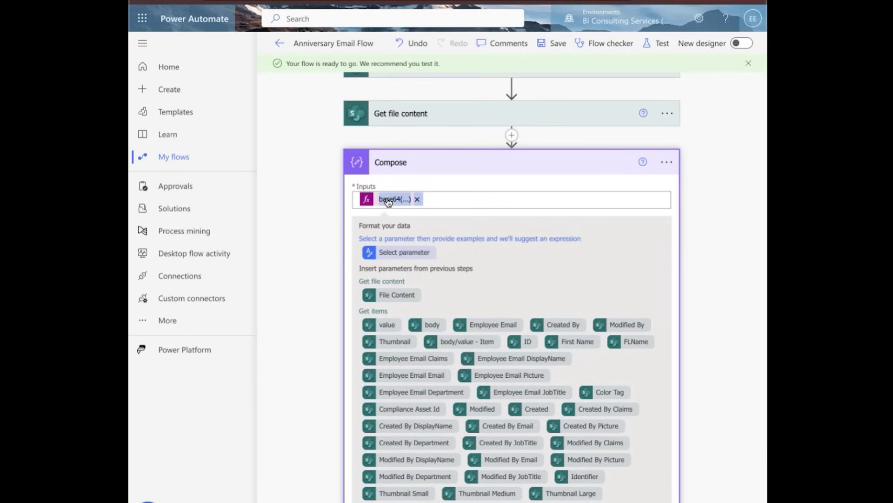
pyautogui.click(682, 194)
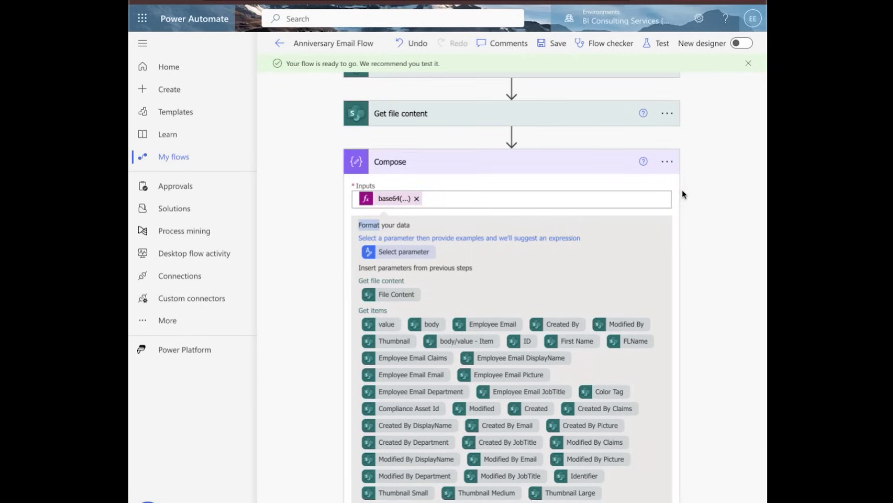
pyautogui.scroll(-3, 683, 194)
pyautogui.scroll(3, 668, 194)
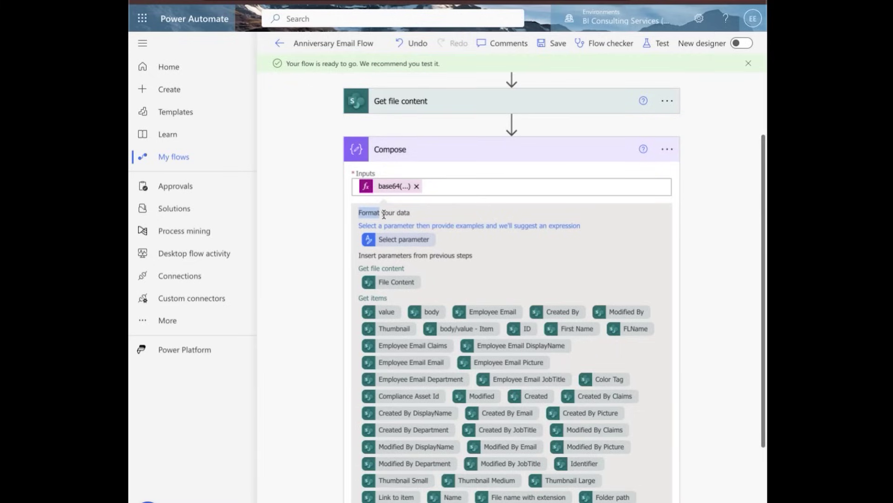
pyautogui.click(409, 213)
pyautogui.click(650, 166)
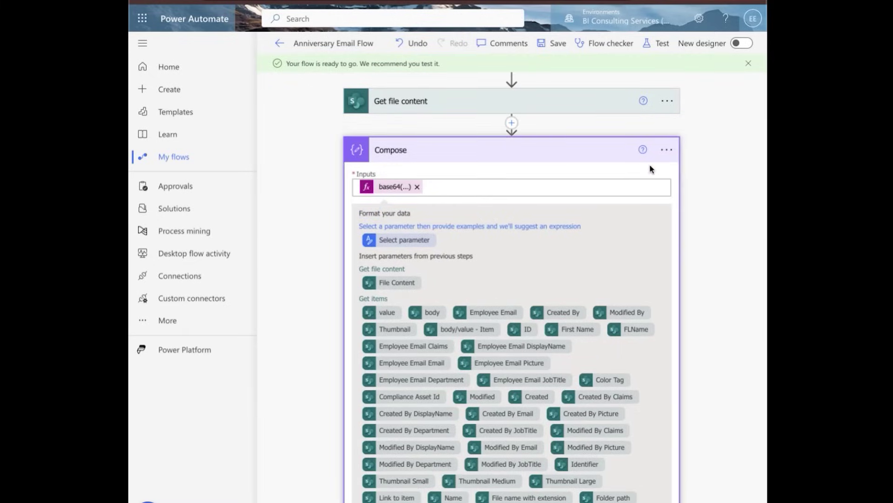
pyautogui.click(556, 145)
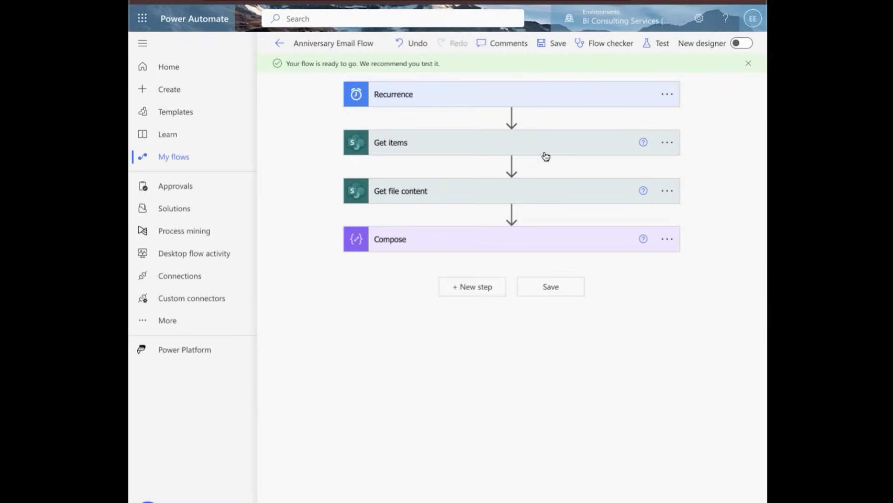
pyautogui.click(431, 242)
pyautogui.scroll(-5, 435, 265)
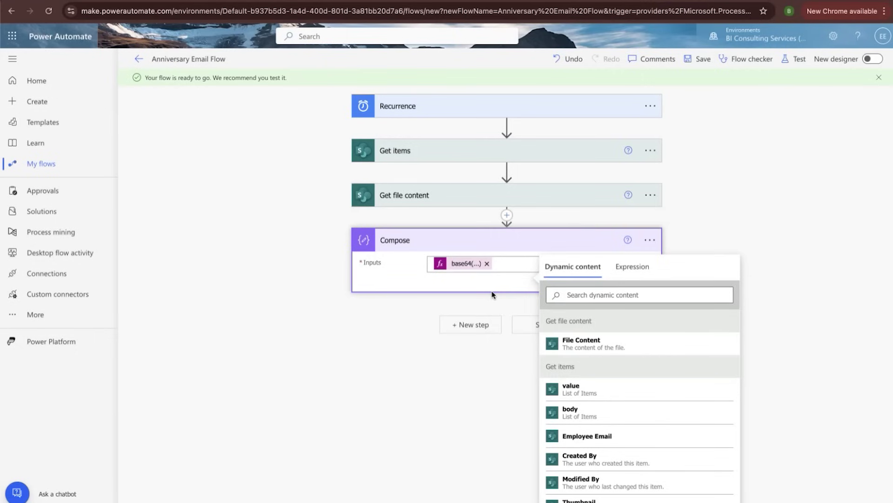
pyautogui.click(469, 267)
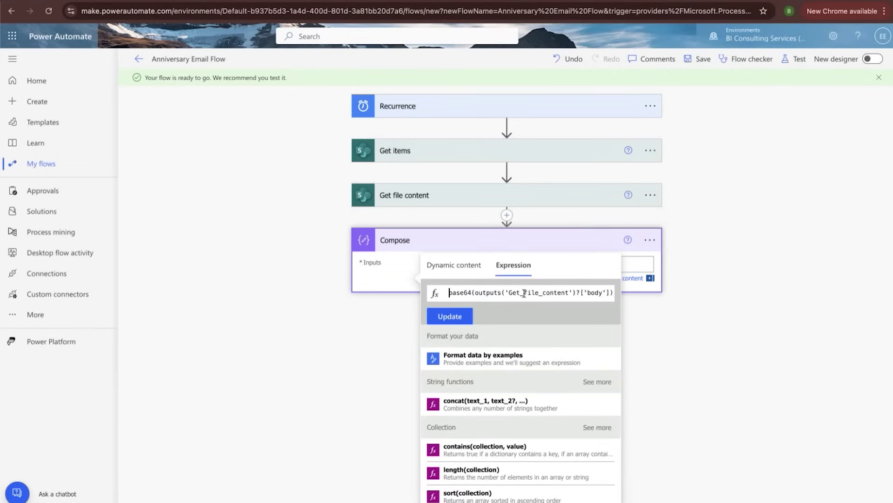
pyautogui.click(710, 285)
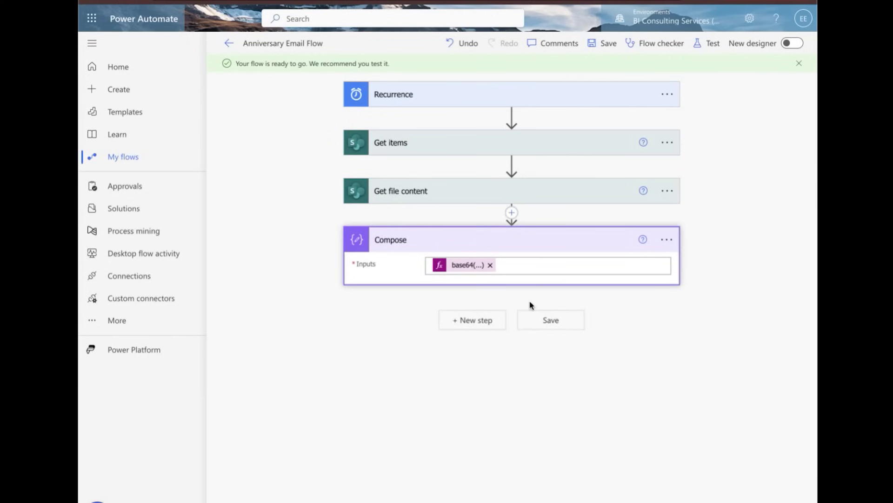
# Step: Add Office 365 Outlook's Send an email (V2) action after Compose and show the dynamic content for its To field
pyautogui.click(477, 325)
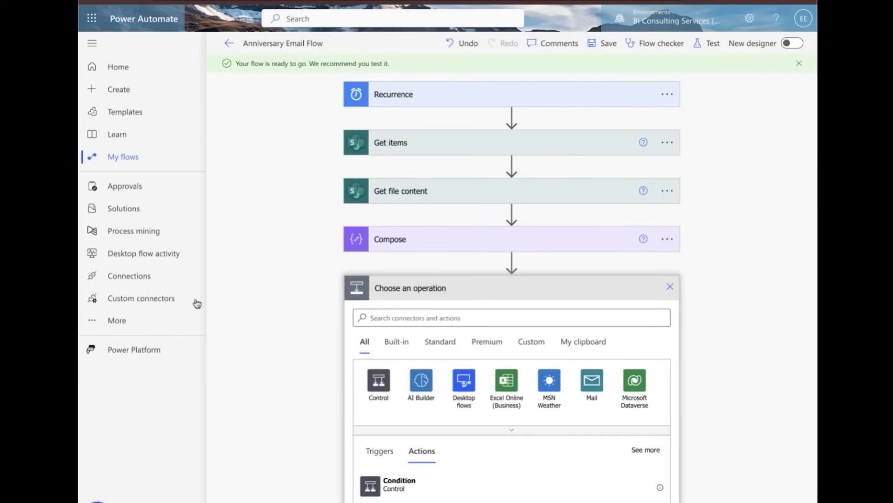
pyautogui.click(721, 232)
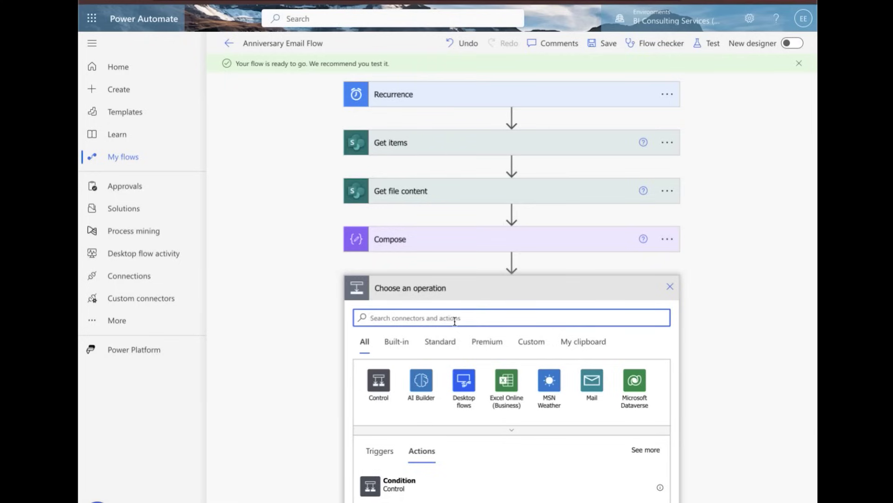
pyautogui.write('send an email')
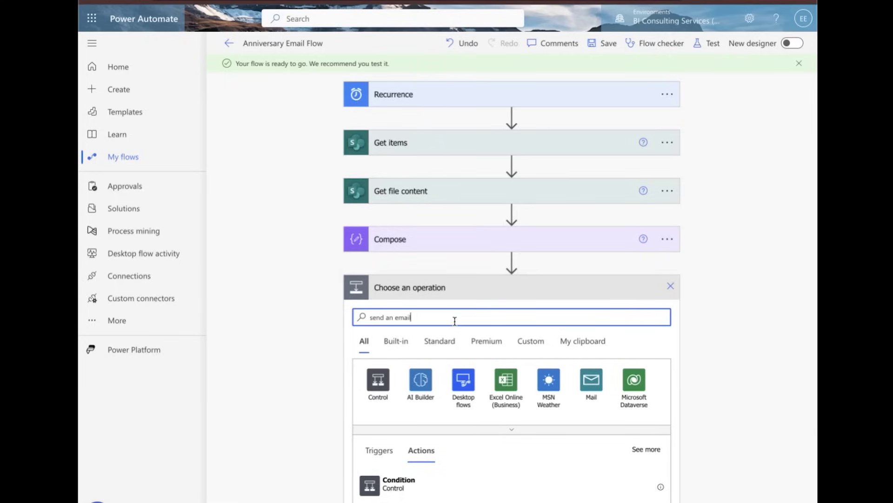
pyautogui.scroll(-3, 424, 382)
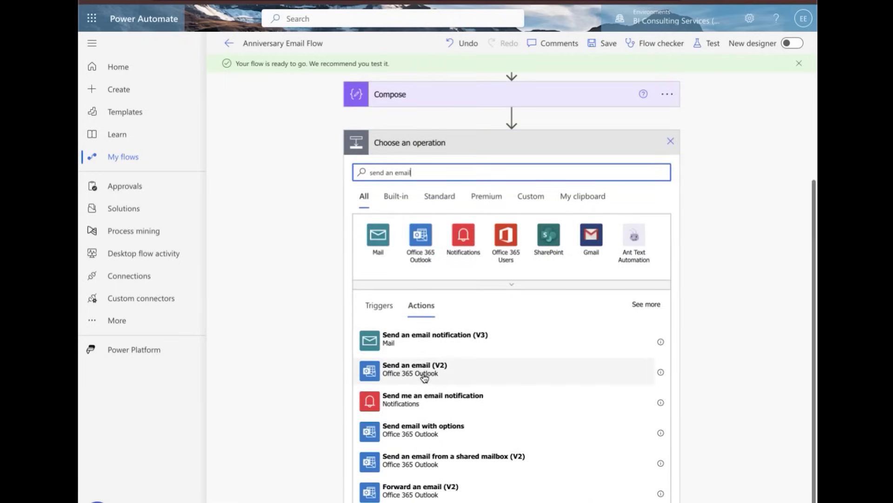
pyautogui.click(419, 365)
pyautogui.click(478, 317)
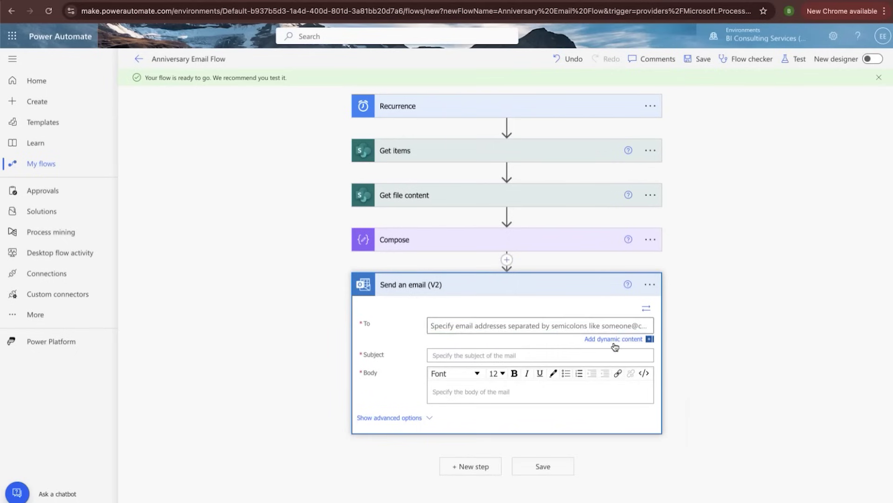
pyautogui.click(628, 347)
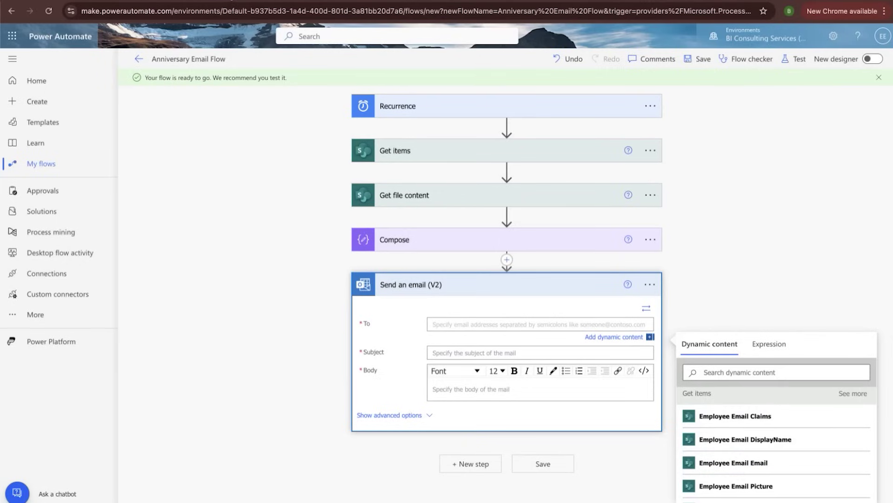
# Step: Widen the Employee Email column in the Employee Anniversary and Birthdays list to read its addresses, and return to Power Automate
pyautogui.click(449, 1)
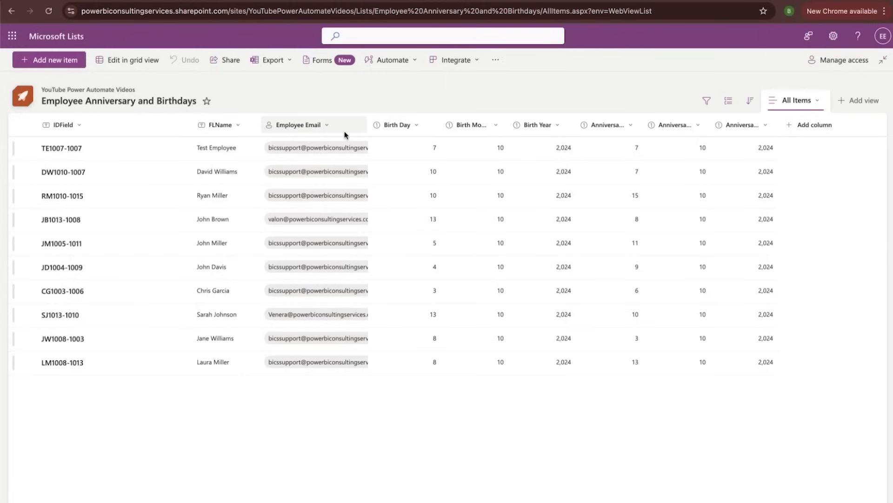
pyautogui.moveTo(412, 127); pyautogui.dragTo(413, 126)
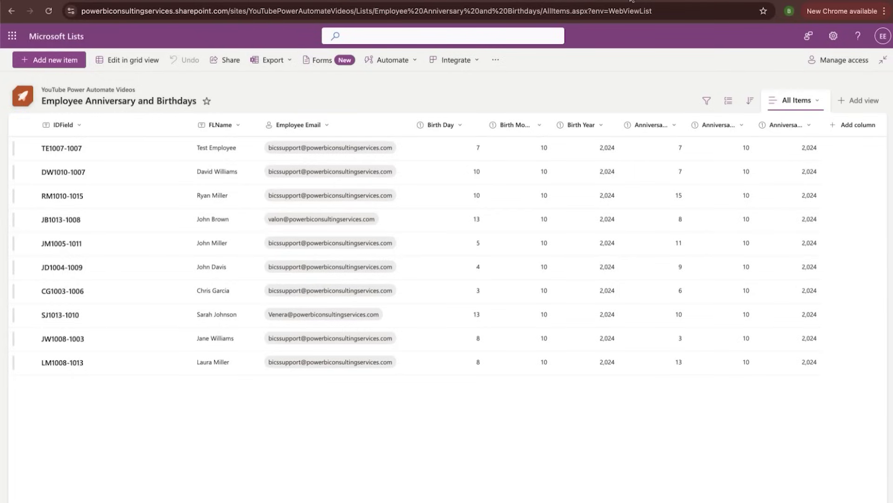
pyautogui.click(718, 1)
# Step: Set the To field of Send an email (V2) to Employee Email Email, and reopen the action inside Apply to each at its Subject field
pyautogui.scroll(-1, 671, 307)
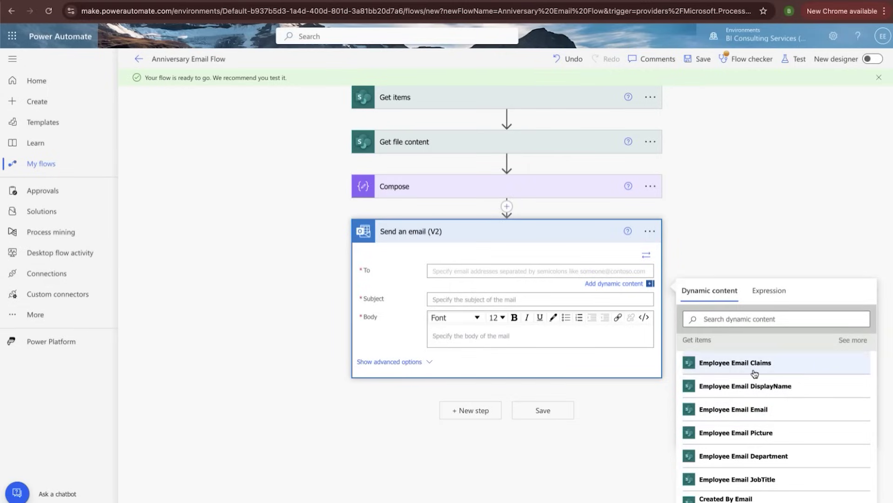
pyautogui.click(742, 412)
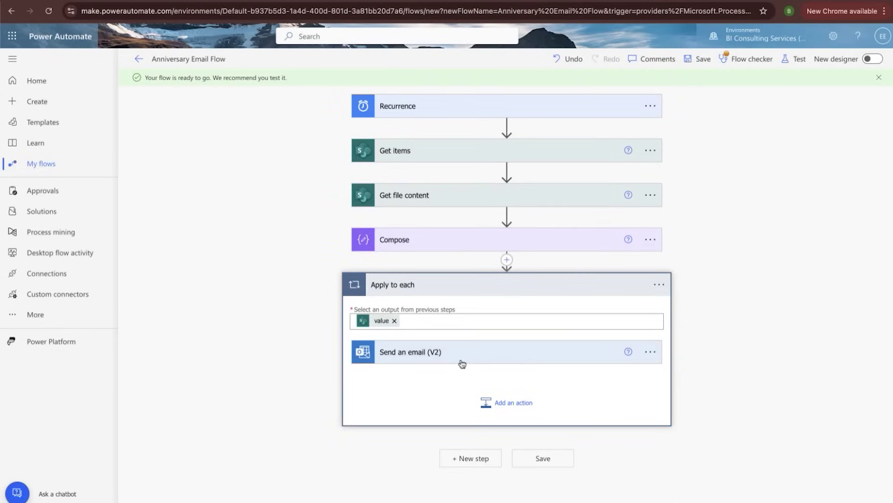
pyautogui.click(457, 362)
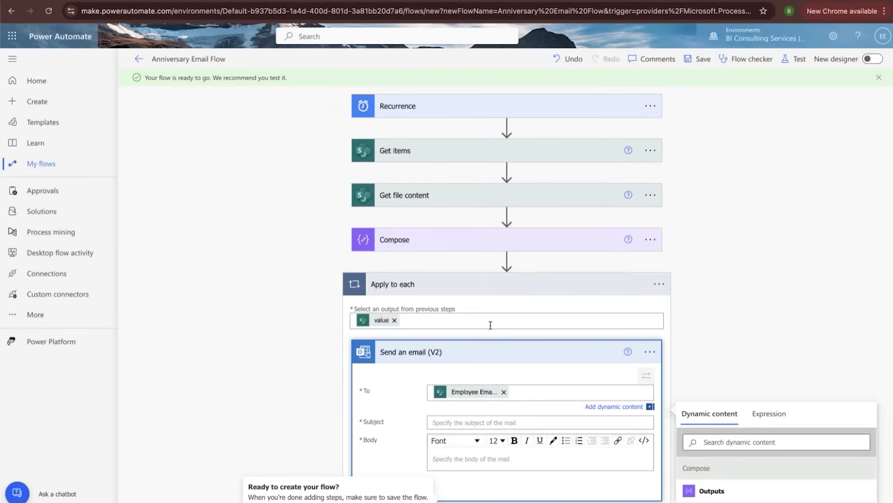
pyautogui.scroll(-2, 491, 321)
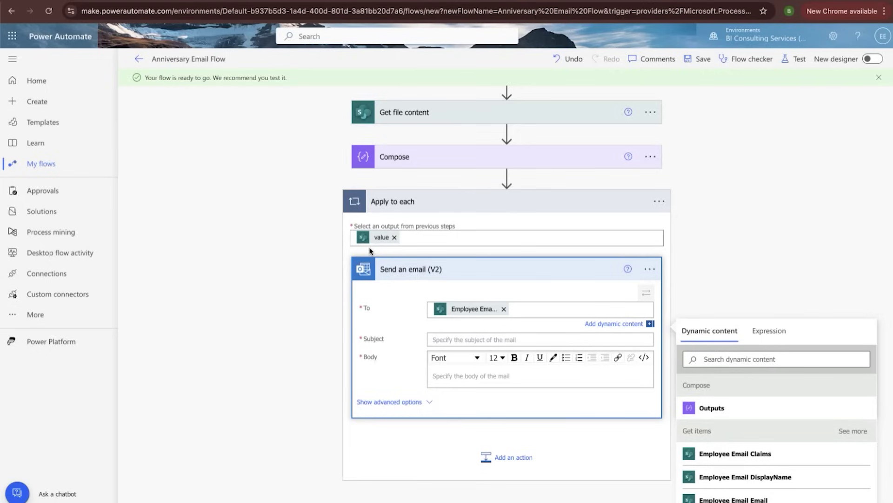
pyautogui.scroll(-1, 387, 284)
pyautogui.click(438, 281)
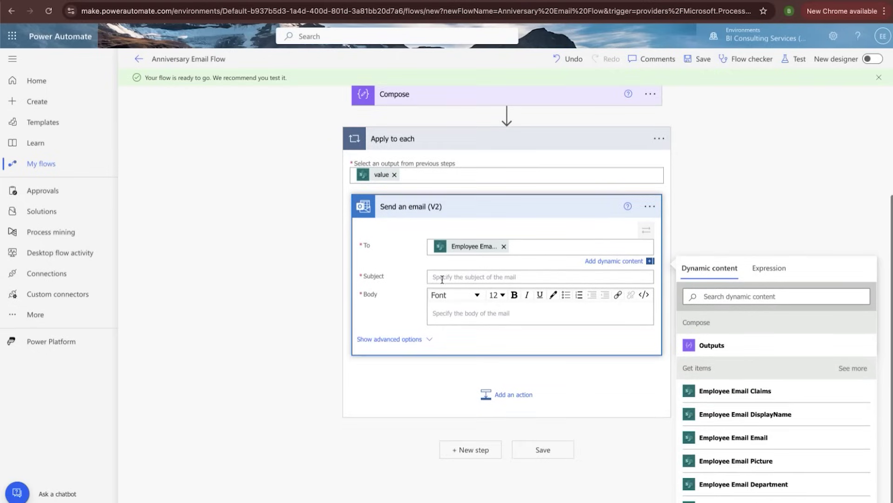
# Step: Set the Subject of Send an email (V2) to "Happy Work Anniversary," followed by the FLName dynamic content
pyautogui.write('Happy Work Anniversary')
pyautogui.scroll(-3, 780, 442)
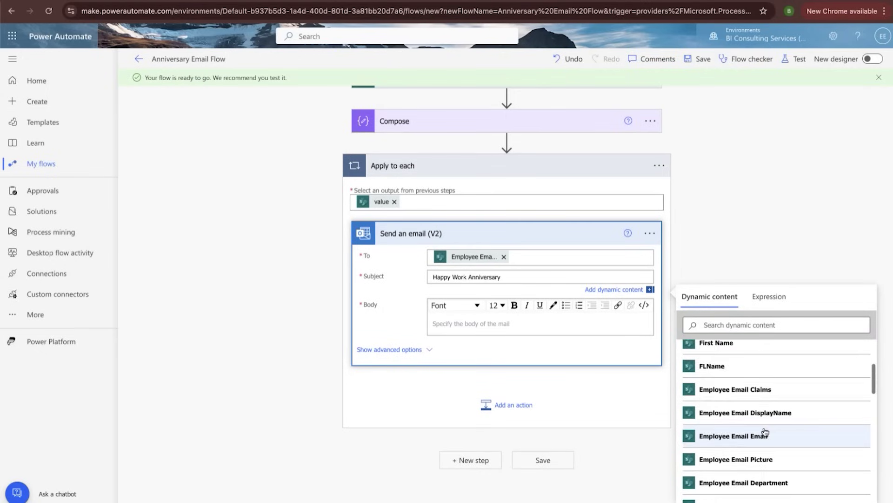
pyautogui.scroll(1, 766, 430)
pyautogui.click(717, 397)
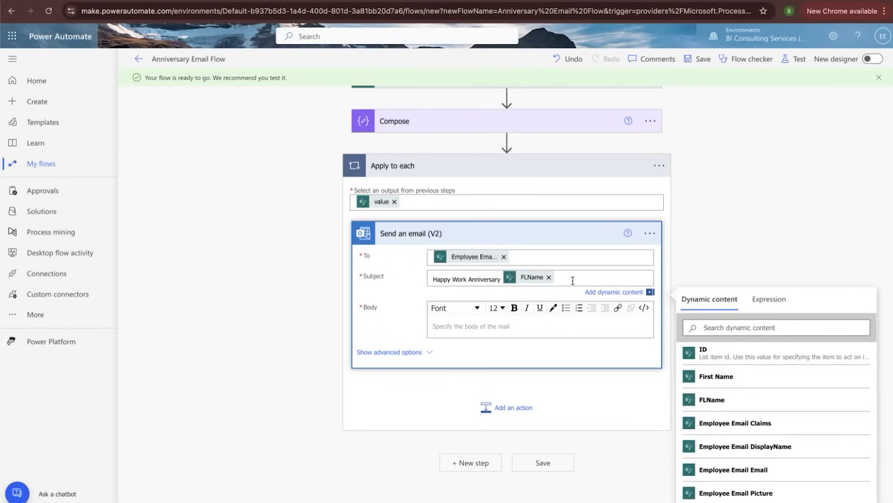
pyautogui.write(',')
# Step: Write "Thank you so much for your hard work and dedication! We owe you one!" as the email body
pyautogui.click(469, 320)
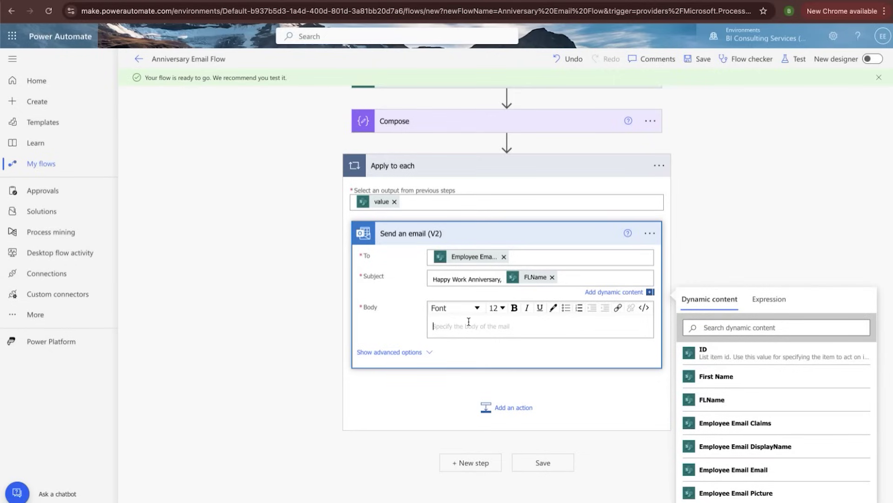
pyautogui.write('Thank you so m')
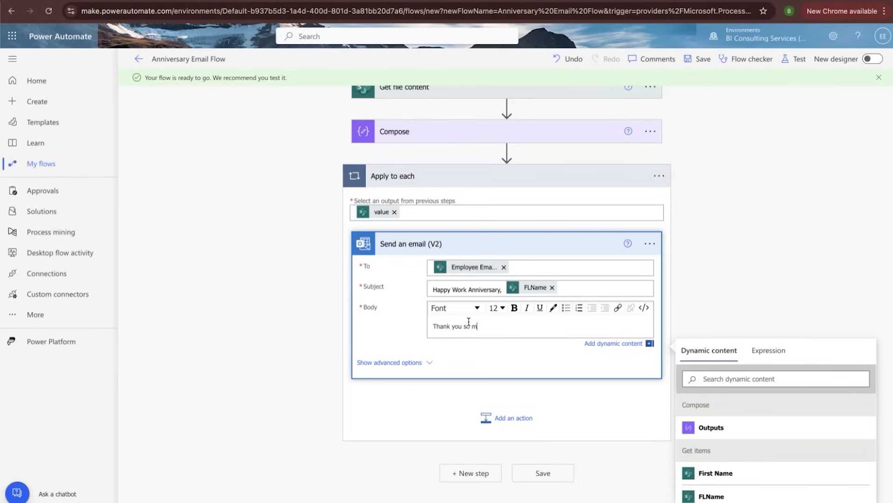
pyautogui.write('uch for your hard work and dedication! We owe you ')
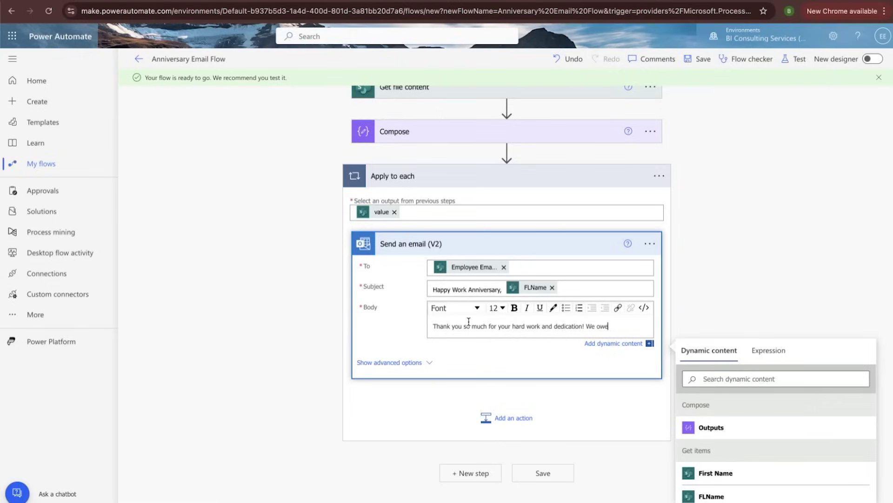
pyautogui.write('one!')
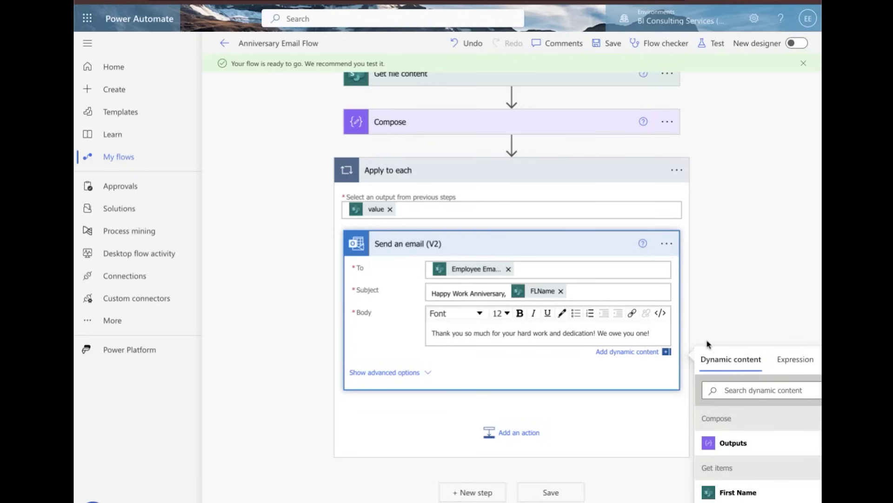
# Step: Show the email body as HTML code and add blank lines before the closing </p> tag
pyautogui.click(660, 313)
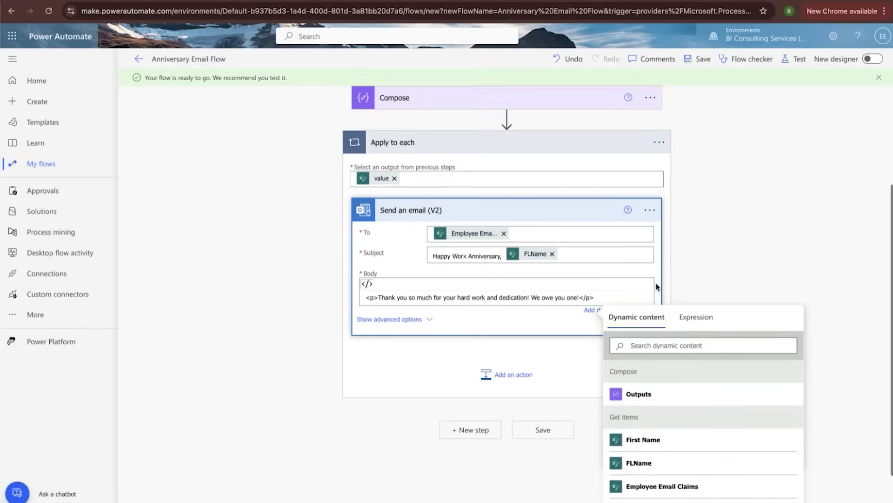
pyautogui.scroll(-2, 599, 255)
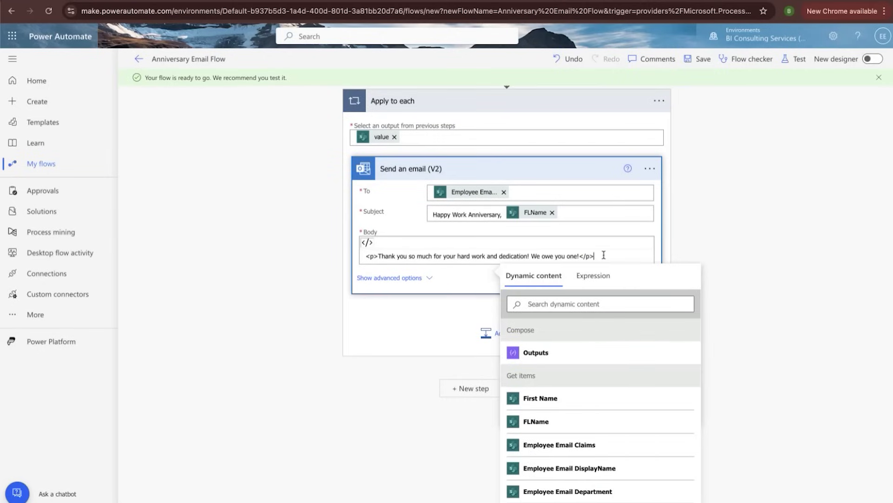
pyautogui.click(579, 256)
pyautogui.press('Return')
pyautogui.press('Return')
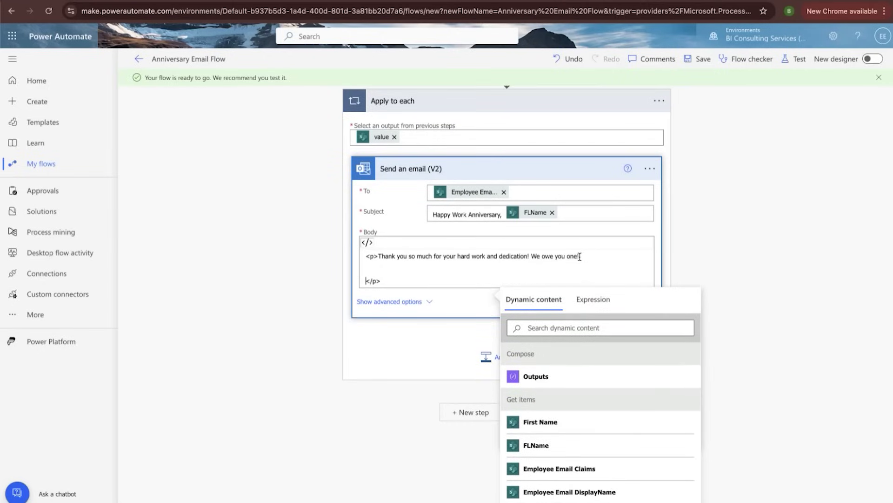
# Step: Insert the tag <img src= "data:image/png;base64, Outputs"> before the closing </p>, using the Compose action's Outputs as dynamic content
pyautogui.click(407, 266)
pyautogui.write('<img src=')
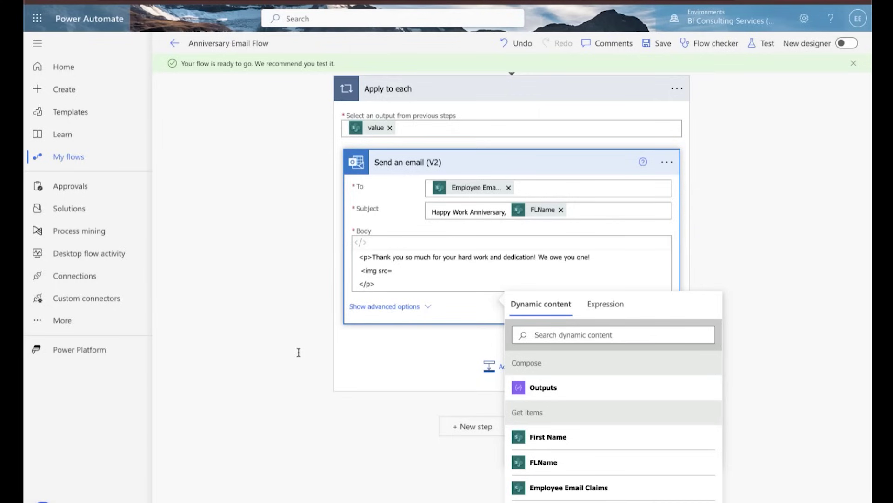
pyautogui.click(687, 278)
pyautogui.write('"data:image/png;base64,')
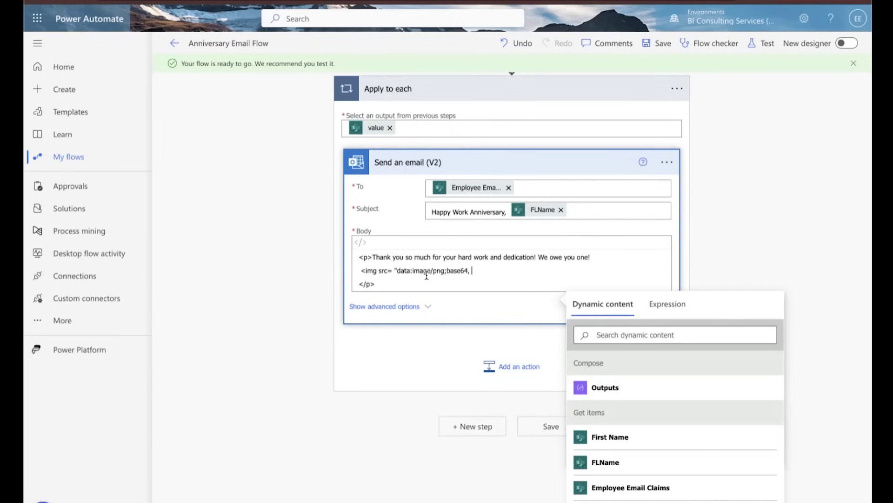
pyautogui.click(397, 273)
pyautogui.click(594, 389)
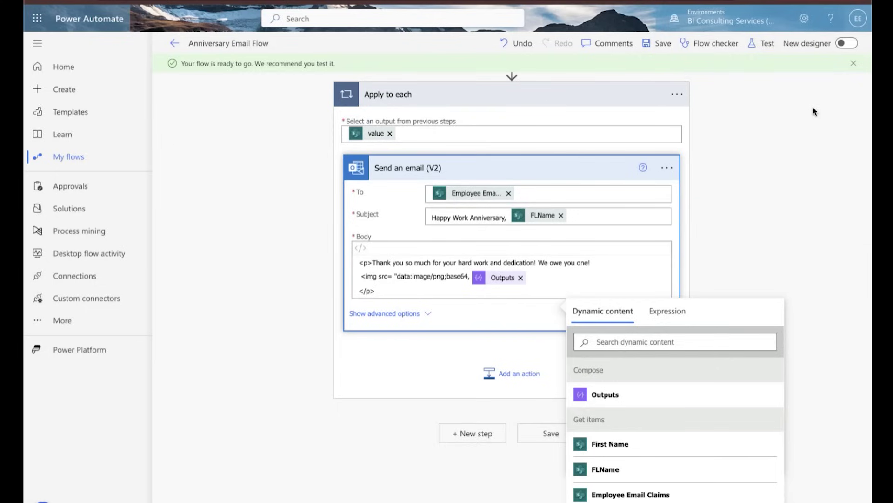
pyautogui.write('">')
pyautogui.scroll(-1, 530, 291)
pyautogui.click(551, 249)
pyautogui.scroll(3, 534, 305)
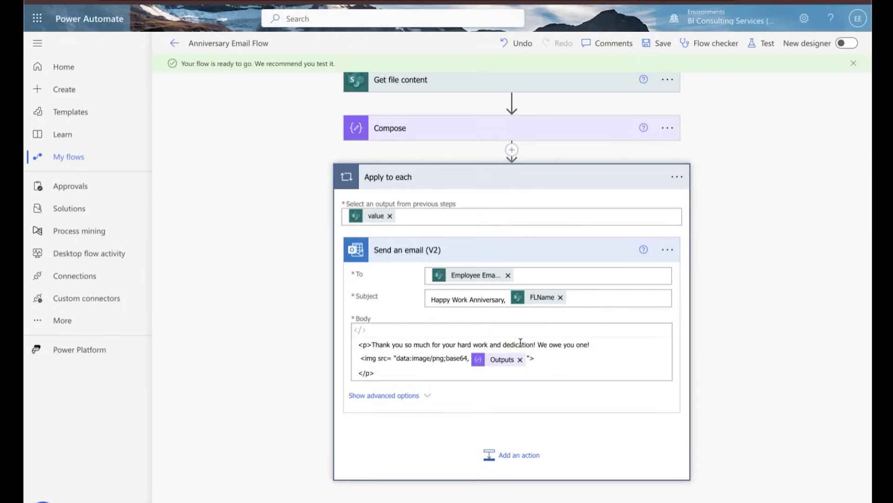
pyautogui.hotkey('ctrl', 's')
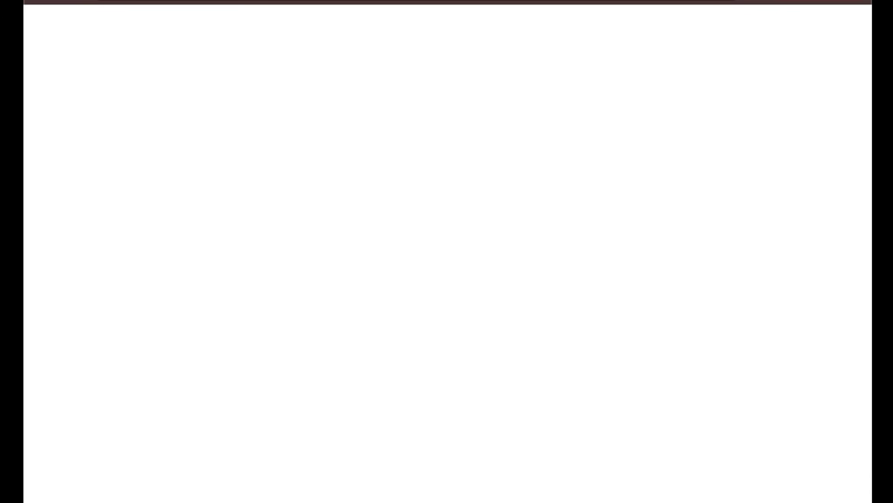
pyautogui.click(77, 24)
pyautogui.click(109, 90)
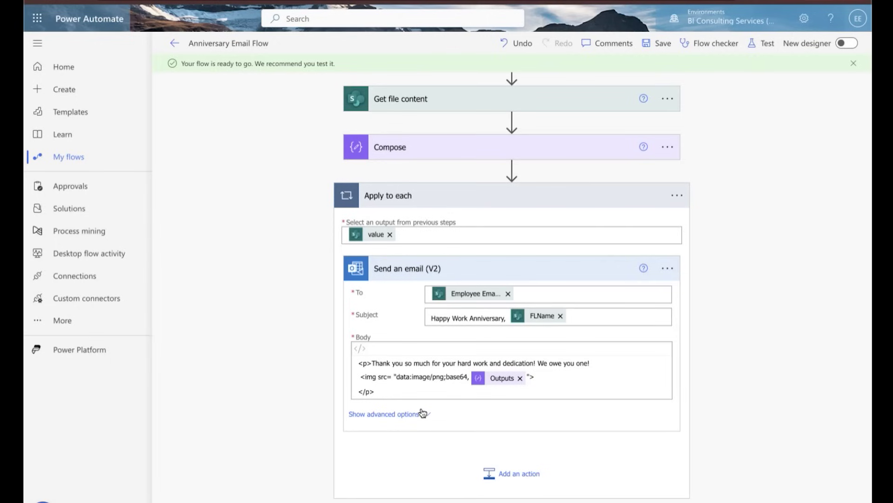
# Step: Show the advanced options of Send an email (V2) and set Importance to High
pyautogui.click(422, 413)
pyautogui.click(471, 369)
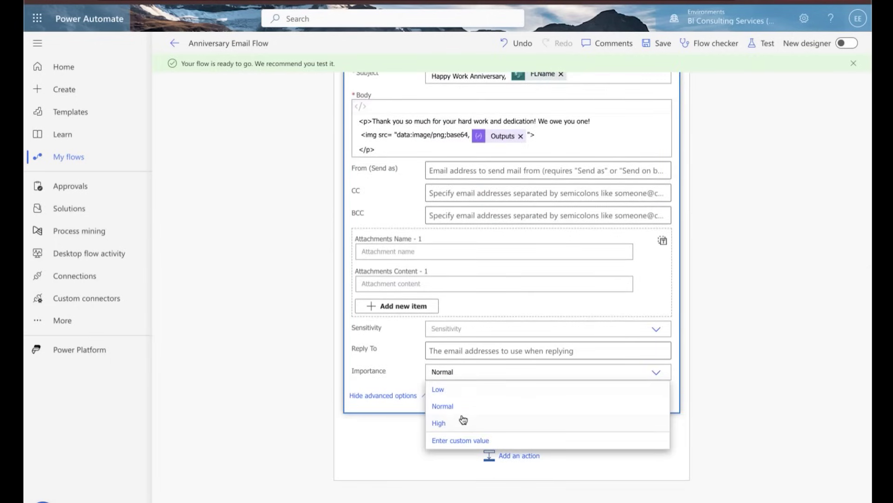
pyautogui.click(463, 423)
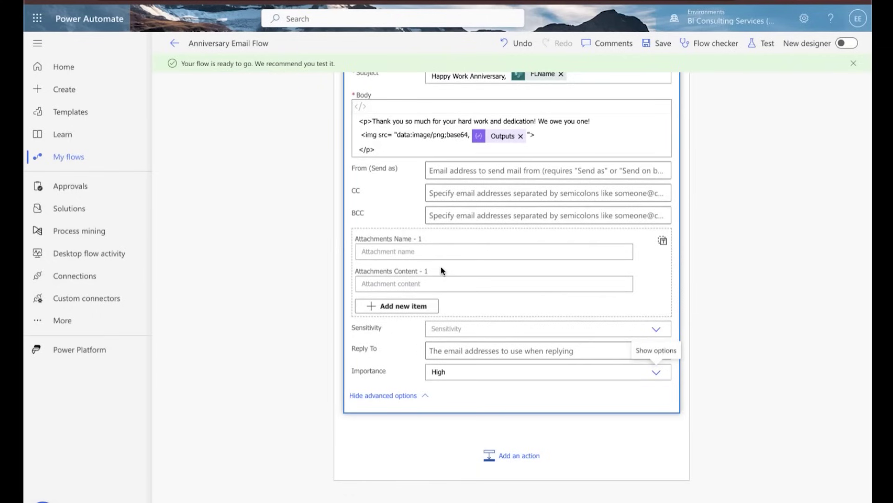
pyautogui.scroll(1, 441, 270)
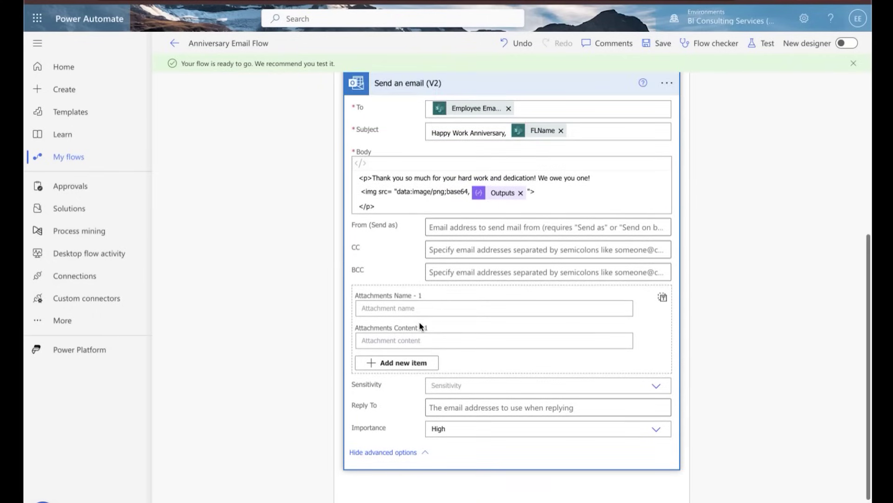
pyautogui.scroll(1, 446, 302)
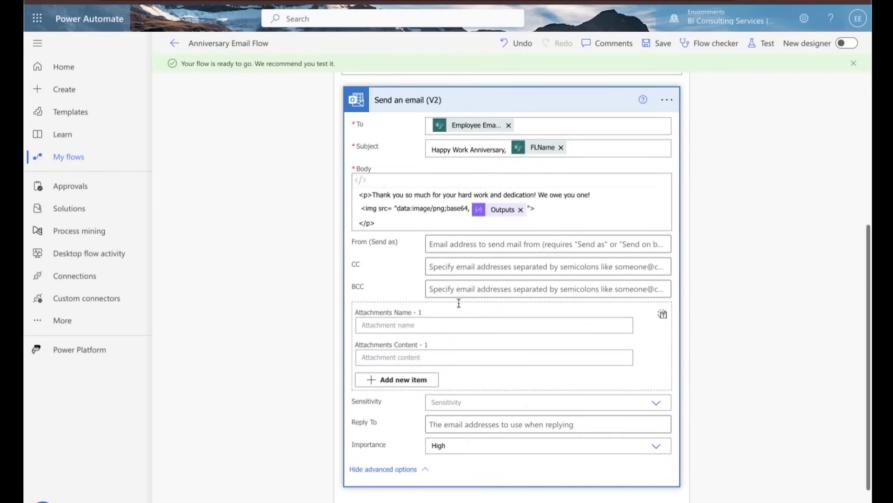
pyautogui.scroll(1, 458, 303)
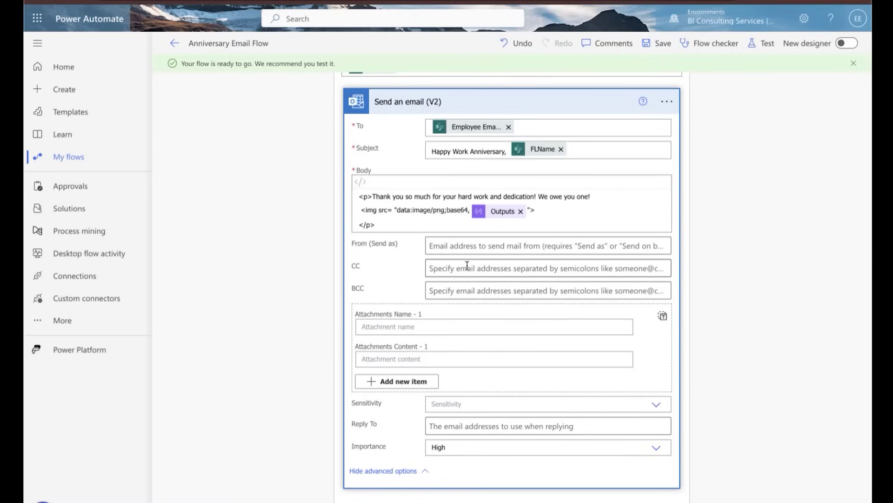
pyautogui.scroll(-1, 467, 264)
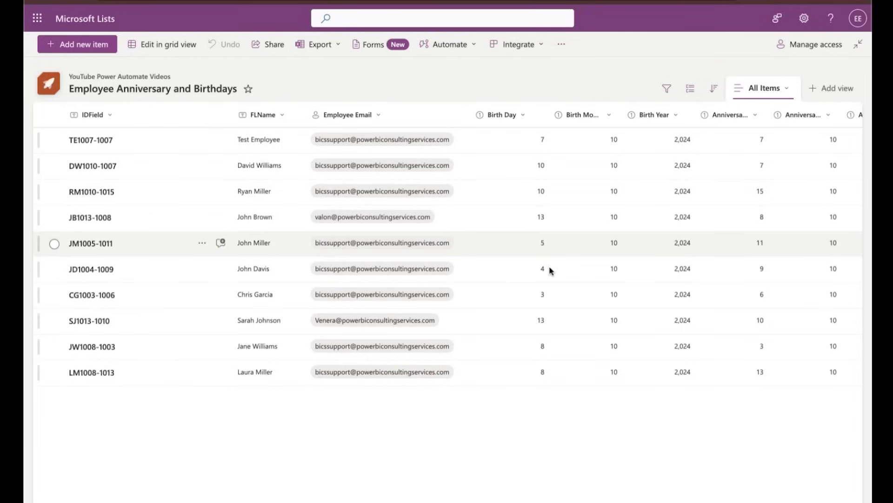
# Step: In the Employee Anniversary and Birthdays list, set the Employee Email of the item with Anniversary Day 10 to BI Consulting Services Support
pyautogui.hscroll(3, 686, 316)
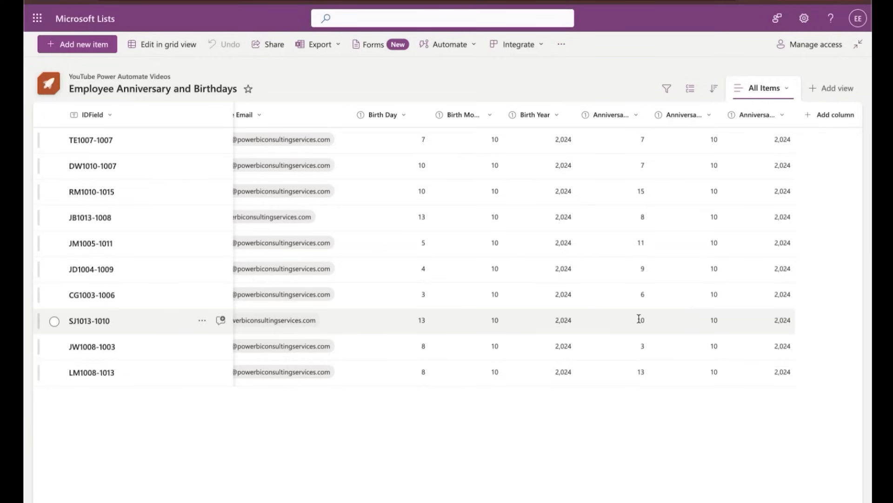
pyautogui.hscroll(-1, 639, 319)
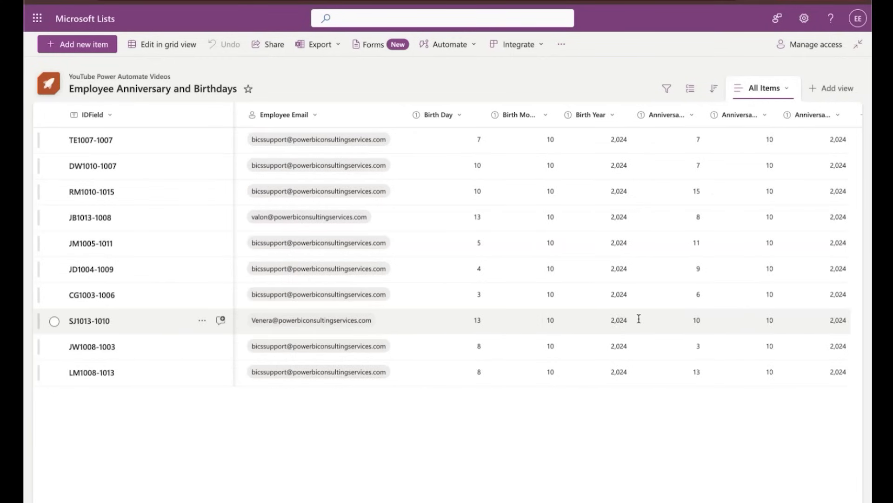
pyautogui.click(369, 324)
pyautogui.doubleClick(361, 320)
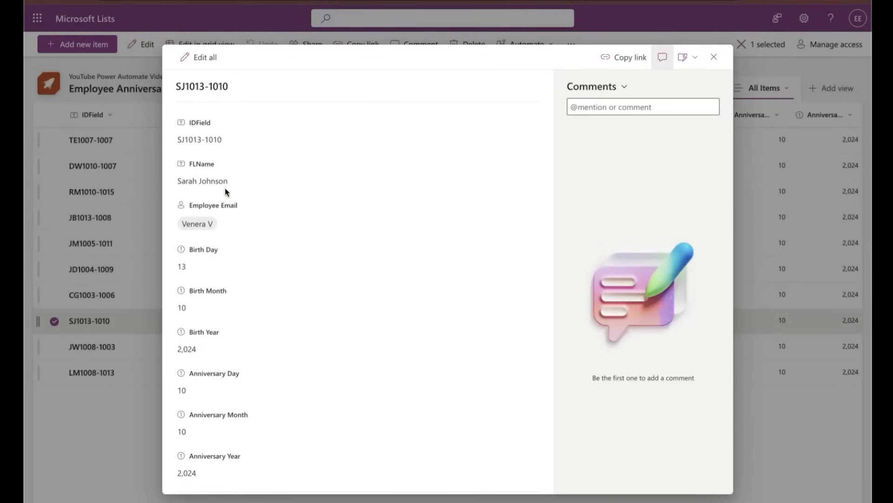
pyautogui.click(225, 223)
pyautogui.click(220, 223)
pyautogui.write('bics')
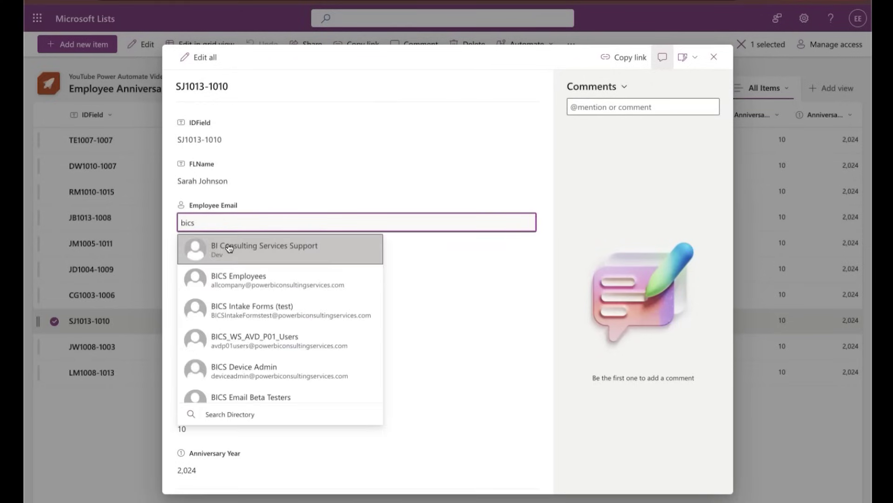
pyautogui.click(225, 247)
pyautogui.click(551, 309)
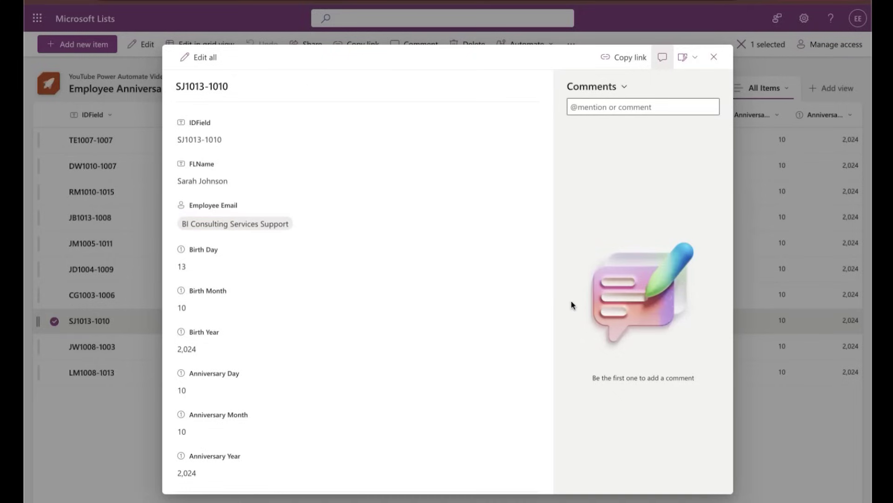
pyautogui.click(208, 267)
pyautogui.scroll(-1, 209, 280)
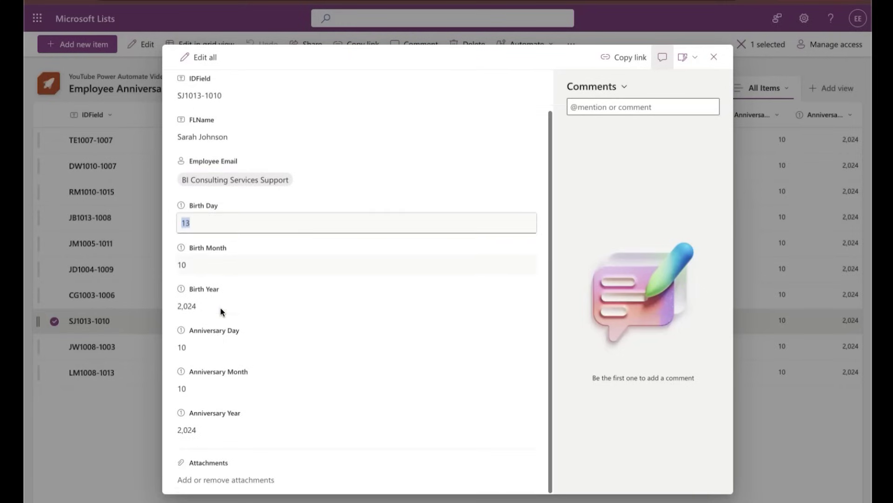
pyautogui.click(588, 309)
pyautogui.click(714, 57)
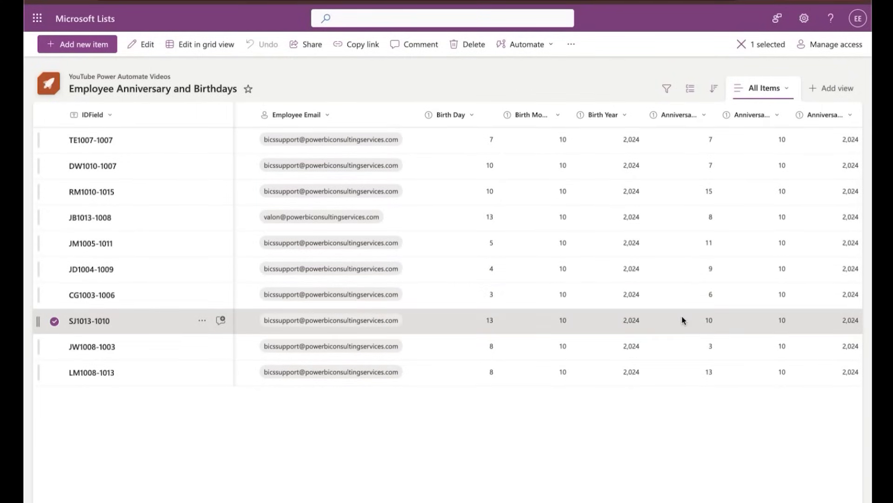
# Step: Set the Anniversary Day of the third list item to 10, close the item and return to Power Automate
pyautogui.click(707, 170)
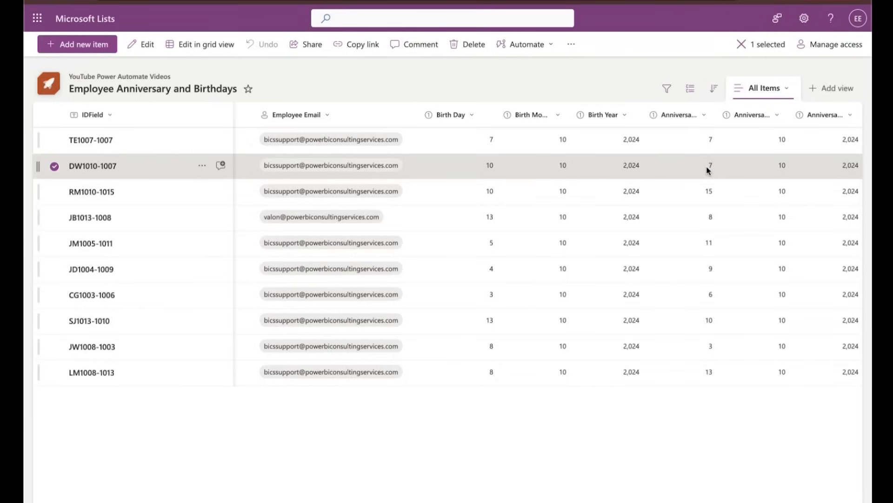
pyautogui.click(710, 191)
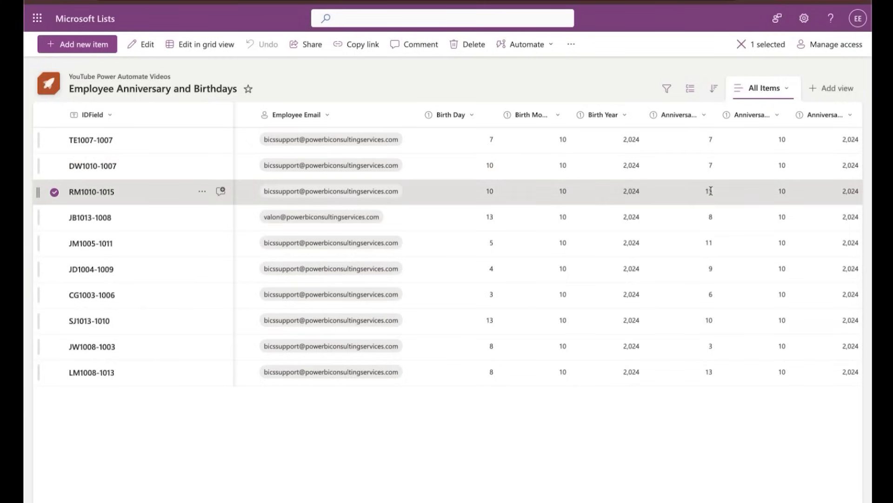
pyautogui.doubleClick(710, 190)
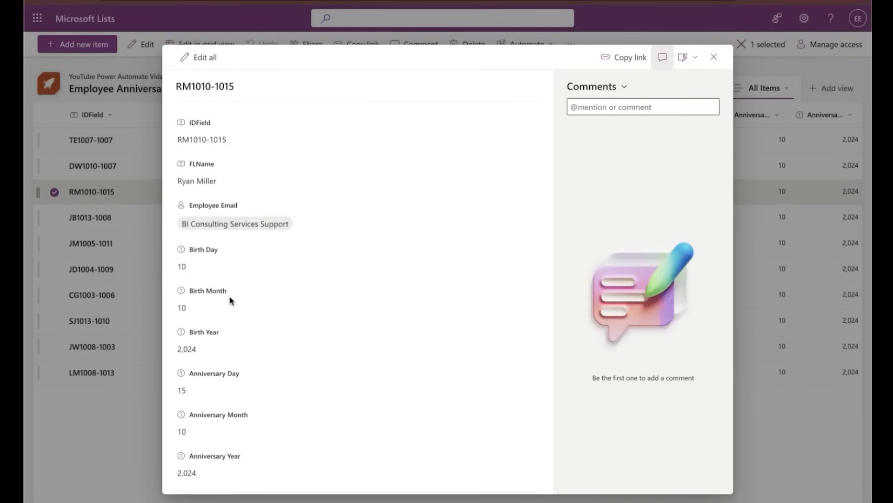
pyautogui.scroll(-1, 206, 381)
pyautogui.click(199, 347)
pyautogui.press('BackSpace')
pyautogui.write('0')
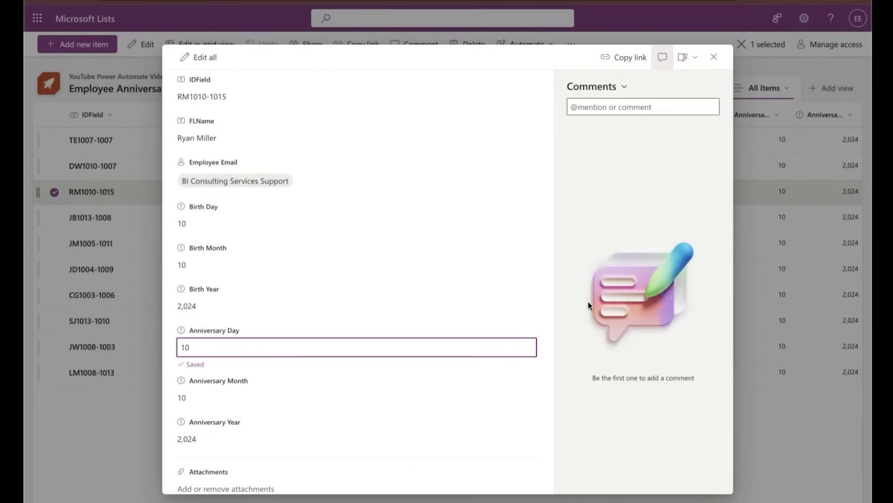
pyautogui.click(714, 57)
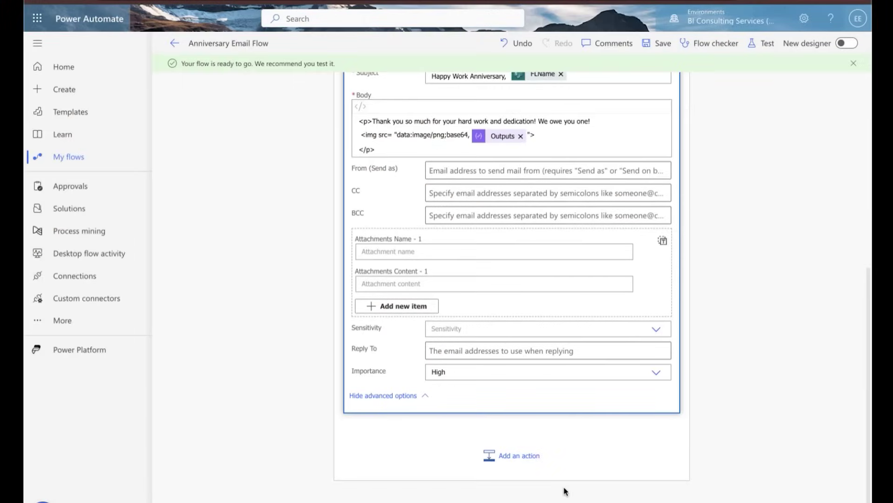
# Step: Save the flow and run a manual test of it
pyautogui.hotkey('ctrl', 's')
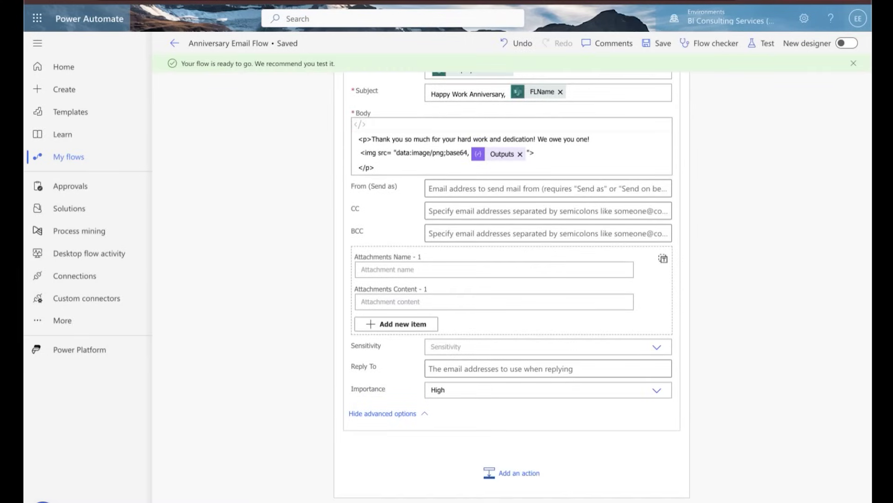
pyautogui.click(766, 43)
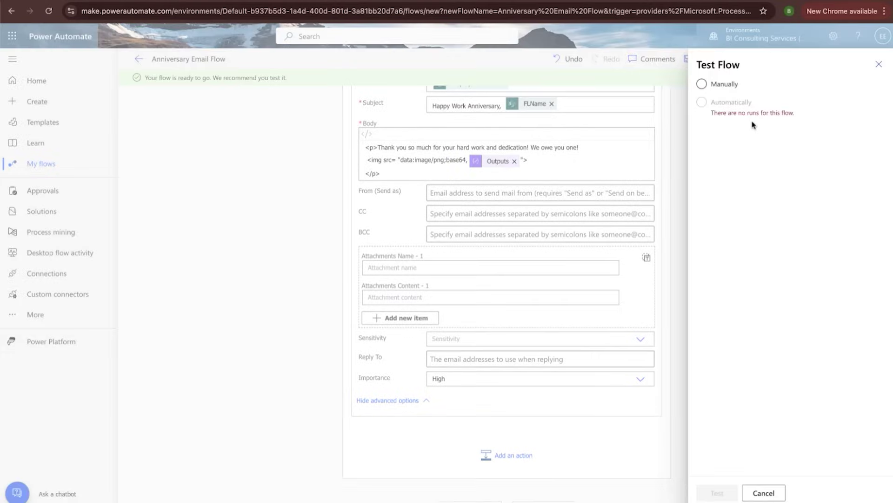
pyautogui.click(727, 87)
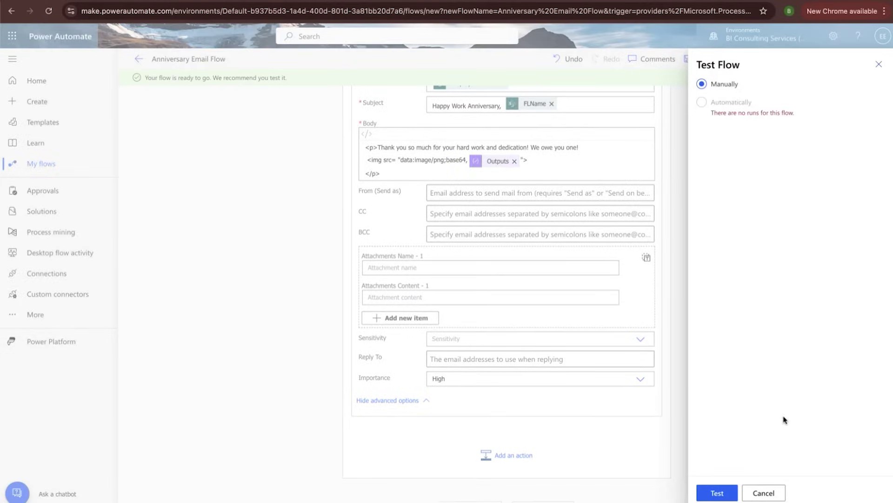
pyautogui.click(717, 492)
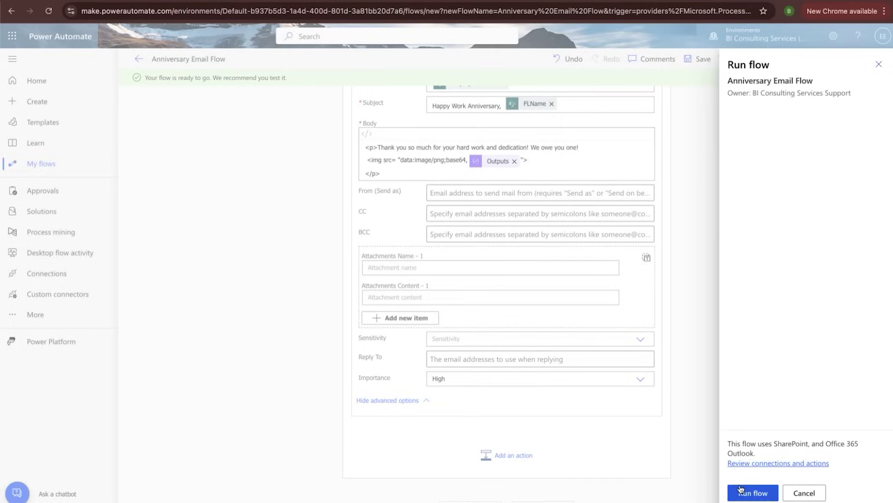
pyautogui.click(745, 490)
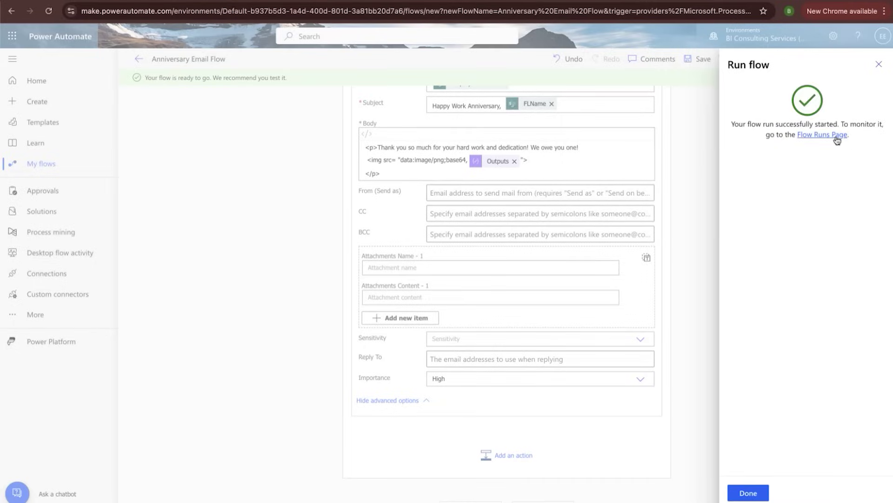
# Step: Open the test run from the run history in the classic view and examine the inputs and error of Get items
pyautogui.click(837, 137)
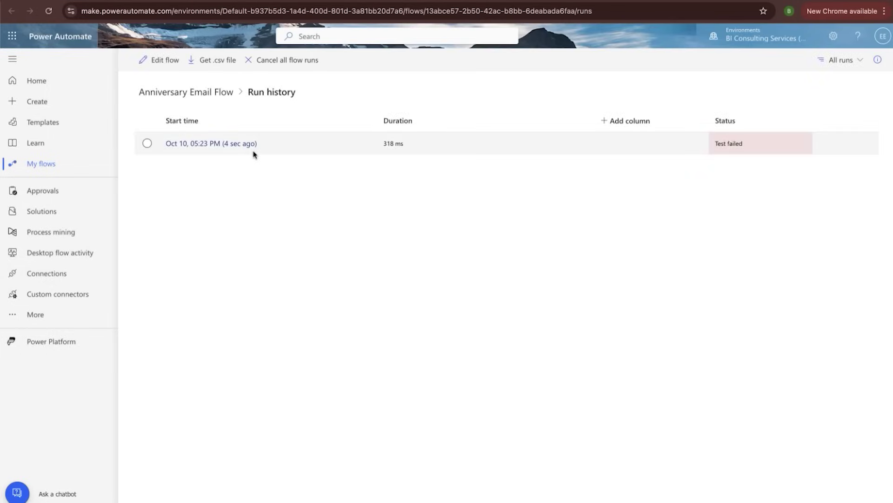
pyautogui.click(236, 144)
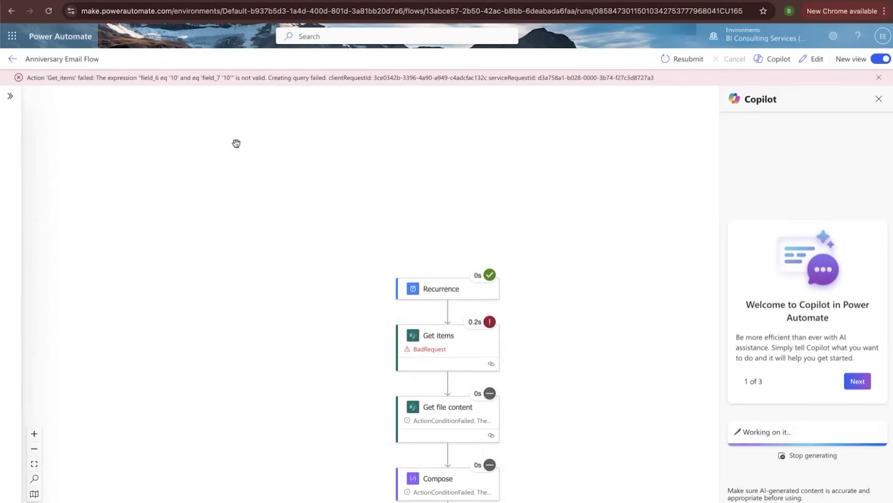
pyautogui.click(881, 58)
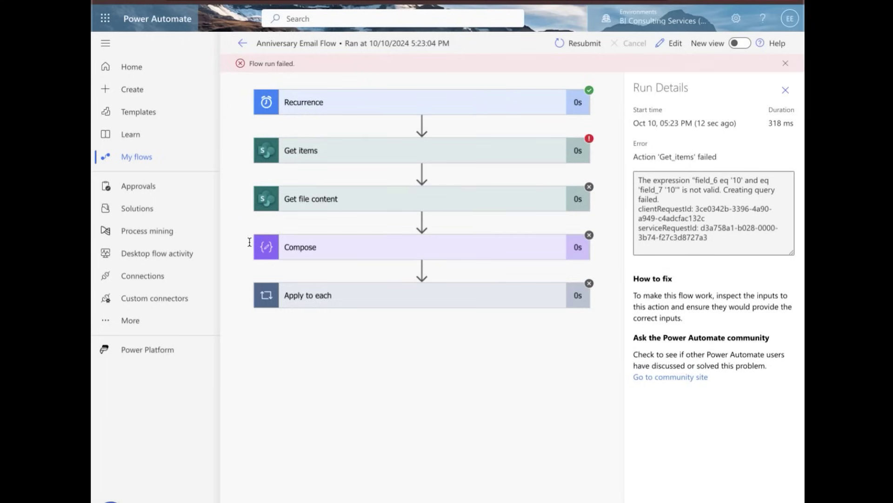
pyautogui.click(523, 162)
pyautogui.click(337, 151)
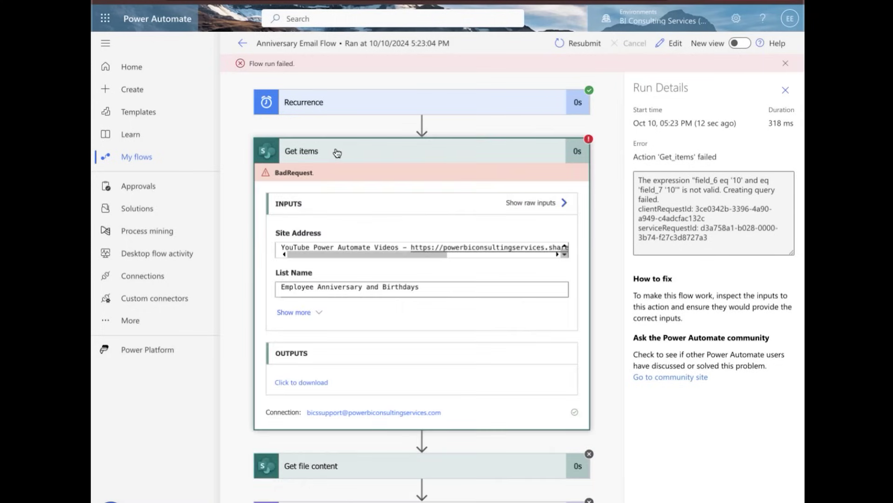
pyautogui.scroll(-1, 436, 281)
pyautogui.scroll(-1, 435, 281)
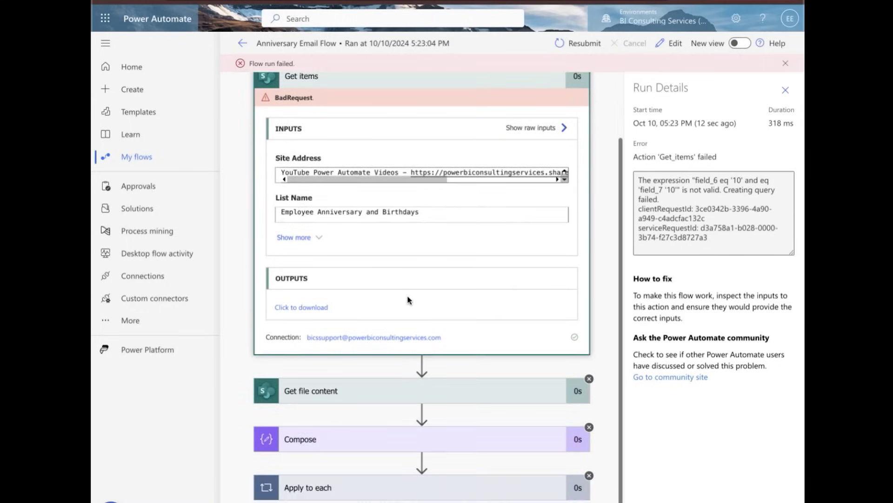
pyautogui.scroll(3, 410, 298)
# Step: Edit the flow so the second condition in the Get items Filter Query reads field_7 eq '…' around its date expression, and save
pyautogui.click(672, 43)
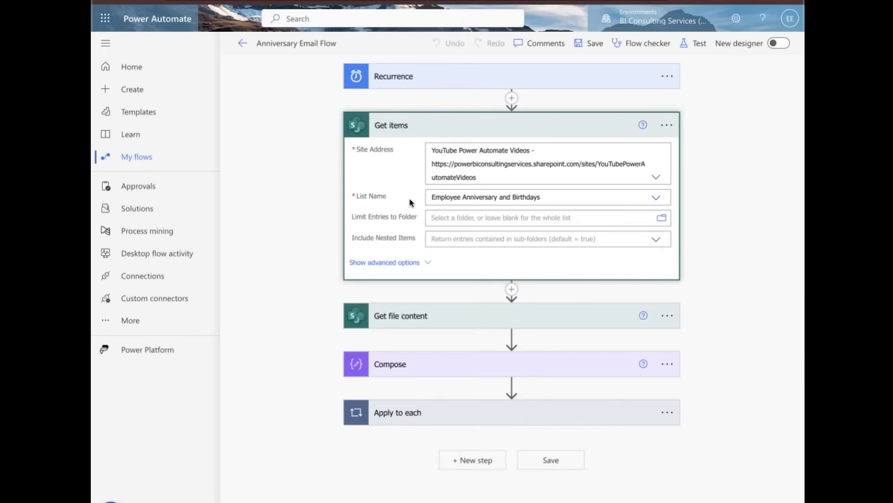
pyautogui.click(413, 261)
pyautogui.scroll(-1, 416, 273)
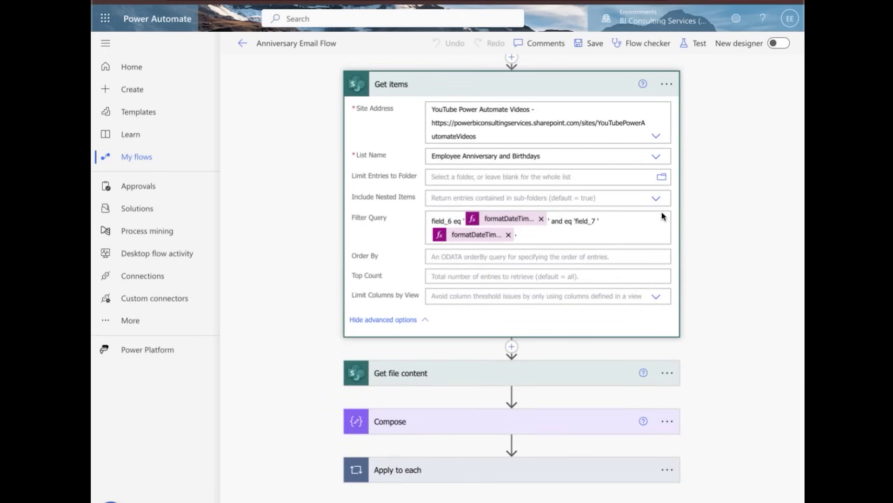
pyautogui.moveTo(599, 222); pyautogui.dragTo(576, 223)
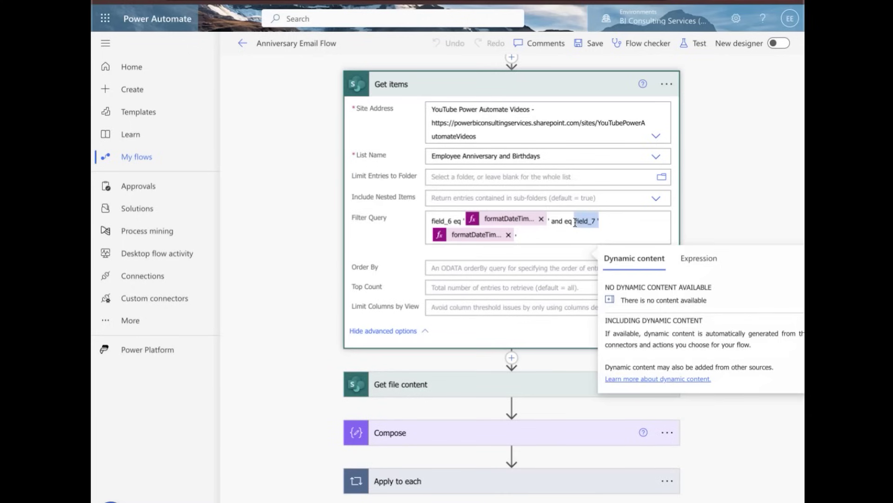
pyautogui.press('BackSpace')
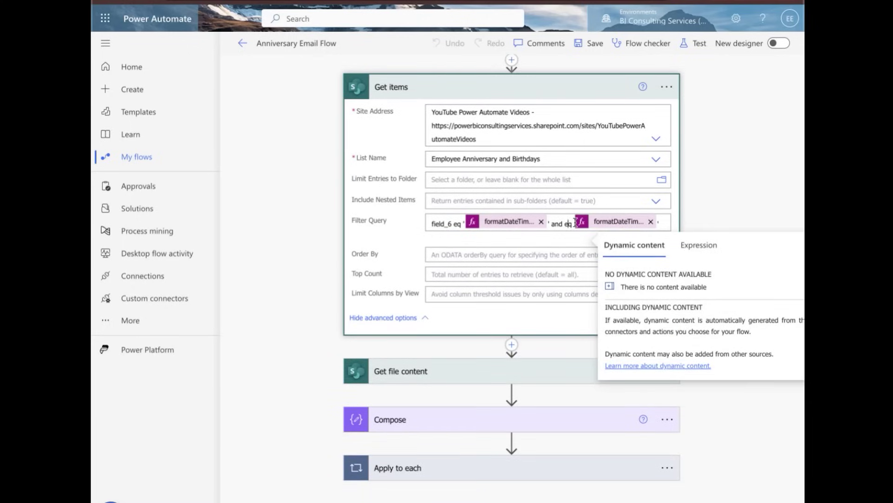
pyautogui.write('fiel')
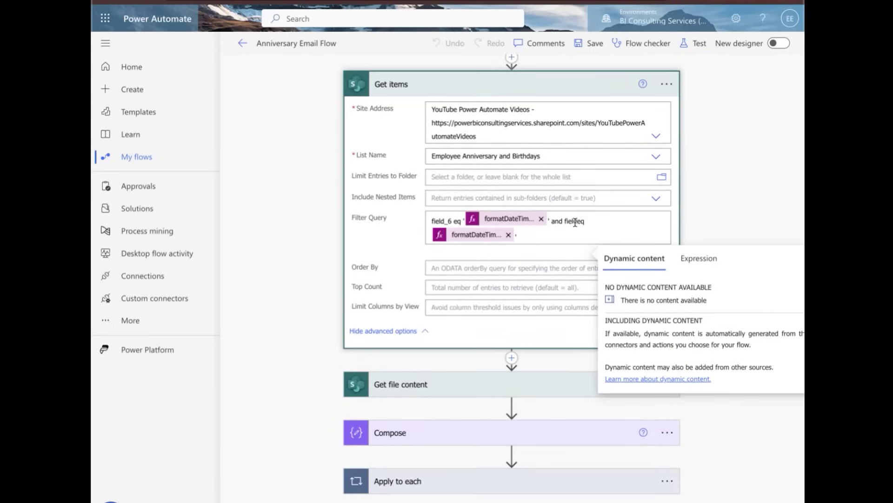
pyautogui.write('d_7')
pyautogui.click(610, 223)
pyautogui.write("'")
pyautogui.click(590, 43)
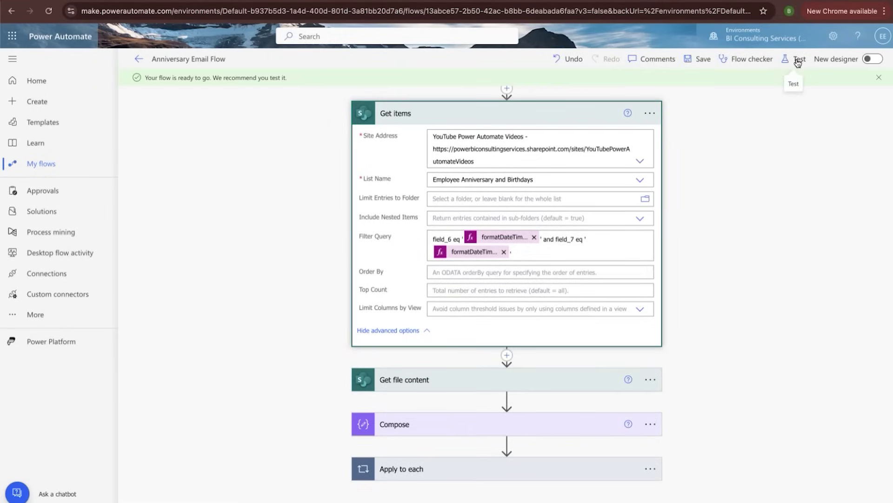
# Step: Run the corrected flow manually and open its newest run from the run history
pyautogui.click(798, 63)
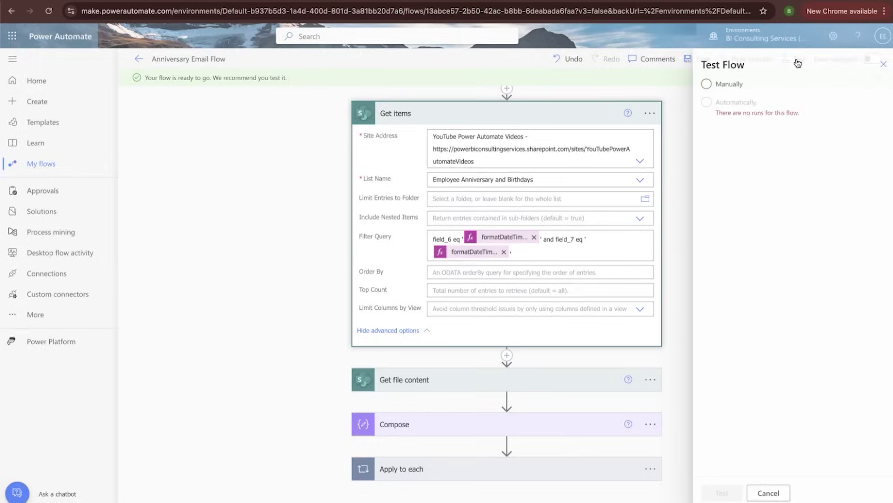
pyautogui.click(722, 86)
pyautogui.click(718, 492)
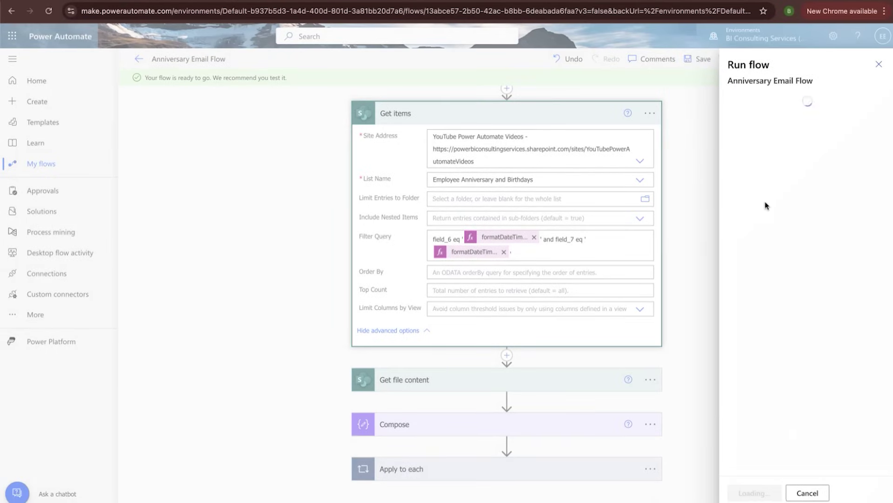
pyautogui.click(757, 489)
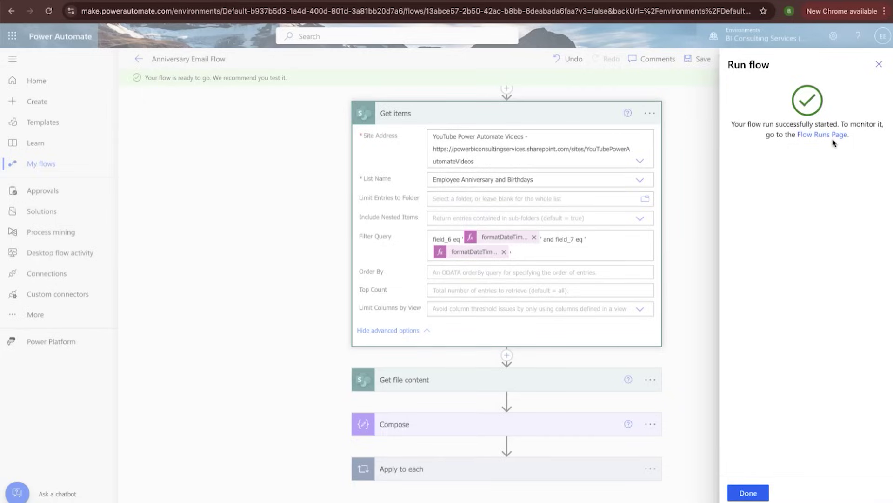
pyautogui.click(832, 135)
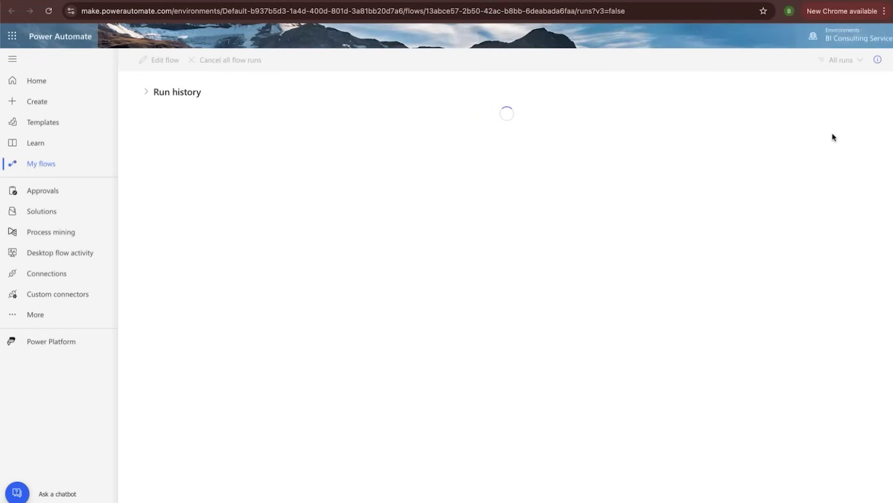
pyautogui.click(231, 144)
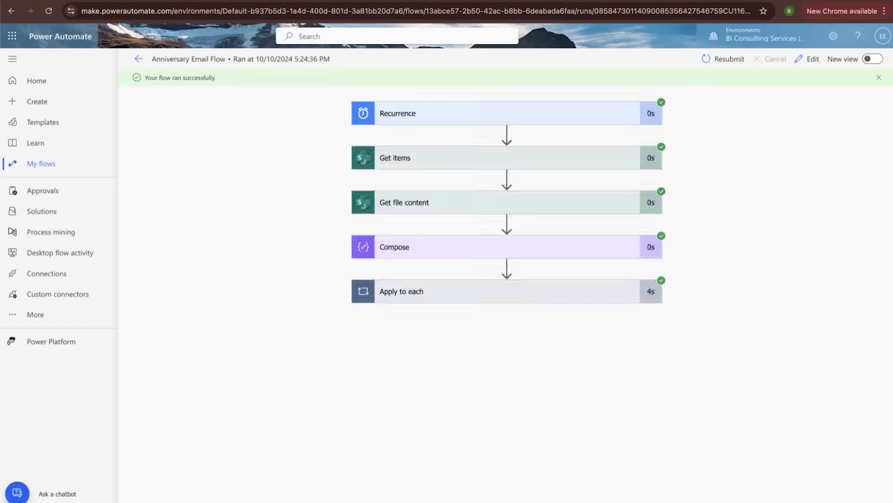
# Step: Switch to the Outlook inbox and check the two newest Happy Work Anniversary emails
pyautogui.click(219, 1)
pyautogui.click(210, 134)
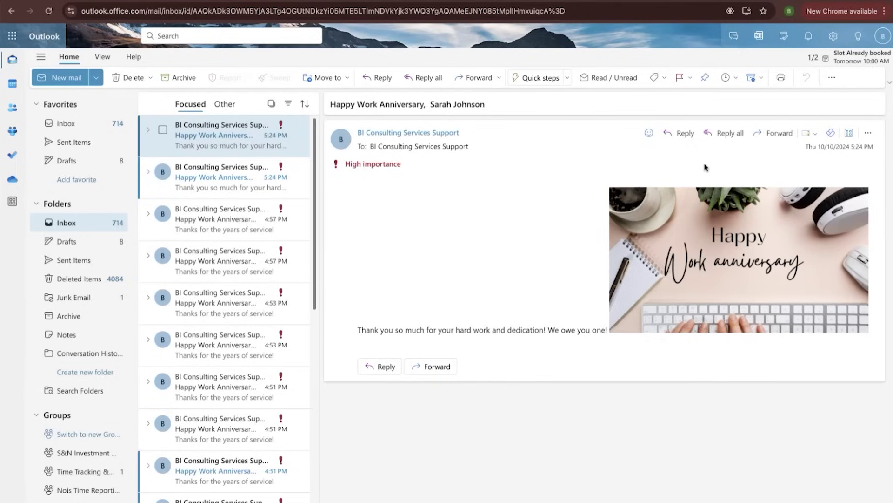
pyautogui.click(229, 177)
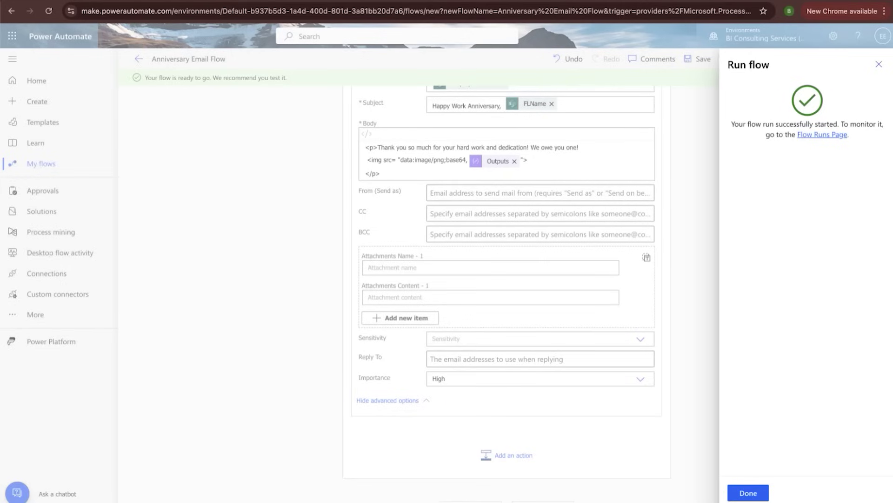
# Step: Return to the flow designer, collapse Apply to each, and review the Get items action with its Filter Query
pyautogui.click(291, 273)
pyautogui.scroll(6, 289, 273)
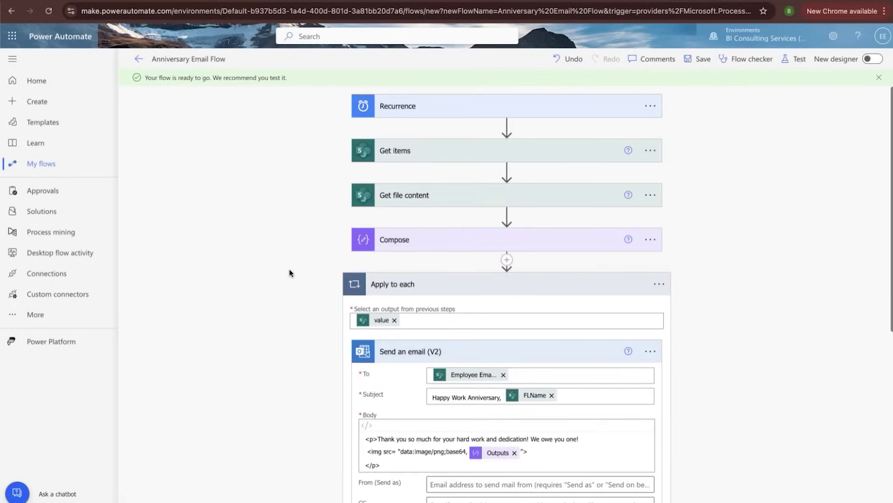
pyautogui.click(419, 284)
pyautogui.click(271, 257)
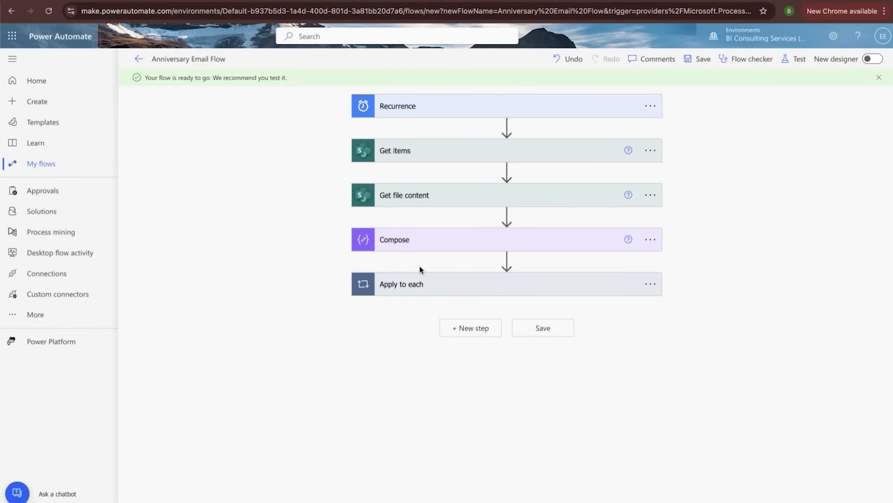
pyautogui.click(425, 116)
pyautogui.click(421, 211)
pyautogui.scroll(-2, 394, 239)
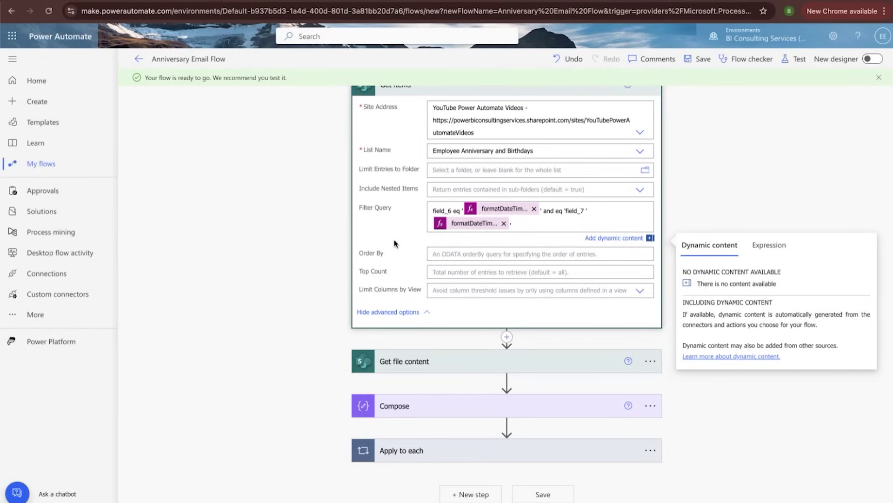
# Step: Expand Apply to each and review the recipient, subject and body of Send an email (V2)
pyautogui.click(423, 448)
pyautogui.scroll(-10, 449, 410)
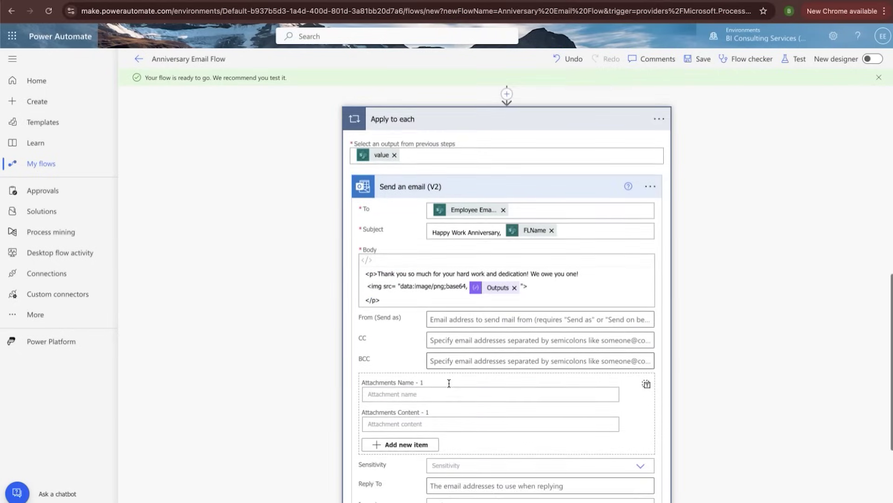
pyautogui.scroll(5, 448, 382)
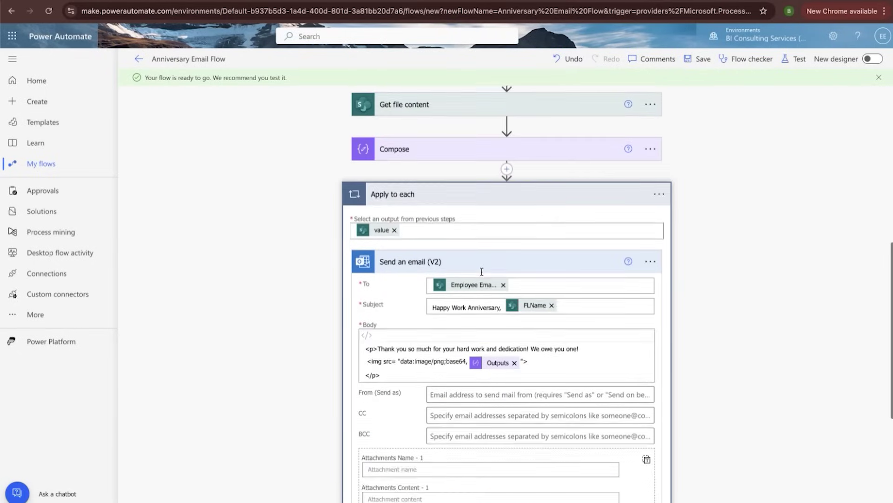
pyautogui.scroll(3, 454, 233)
pyautogui.scroll(-2, 454, 233)
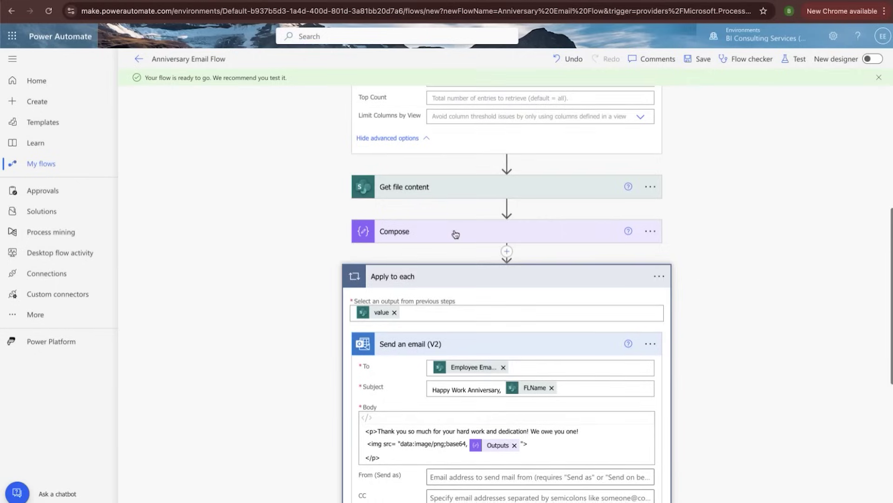
pyautogui.scroll(1, 447, 243)
# Step: Expand Compose and Get file content, and review how the base64 image output feeds the email body's img tag
pyautogui.click(431, 285)
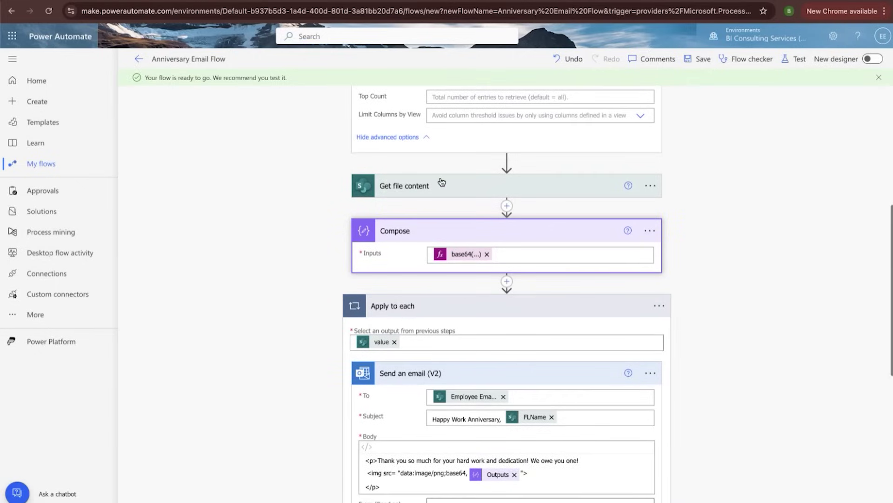
pyautogui.click(441, 182)
pyautogui.scroll(-7, 524, 265)
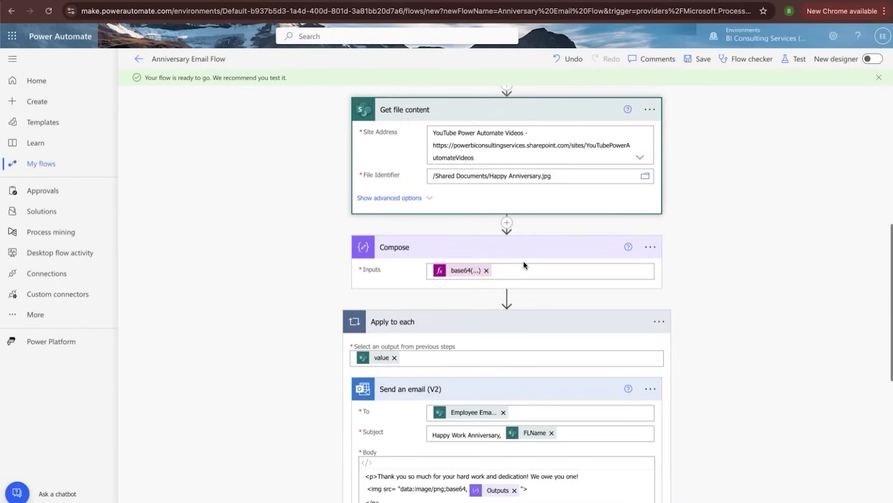
pyautogui.scroll(2, 498, 258)
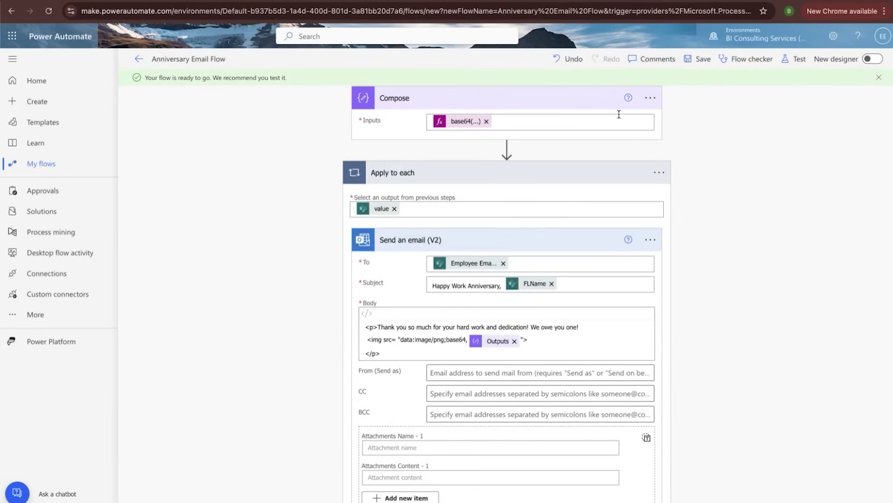
pyautogui.scroll(-5, 585, 189)
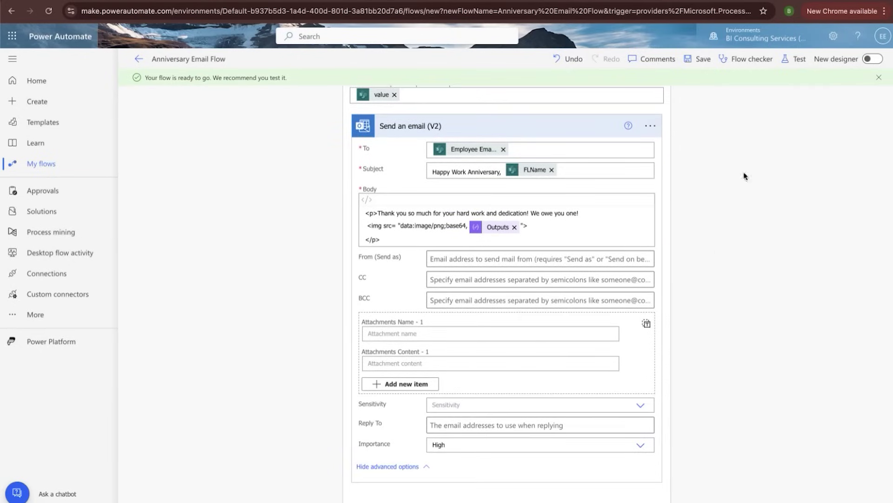
pyautogui.click(552, 227)
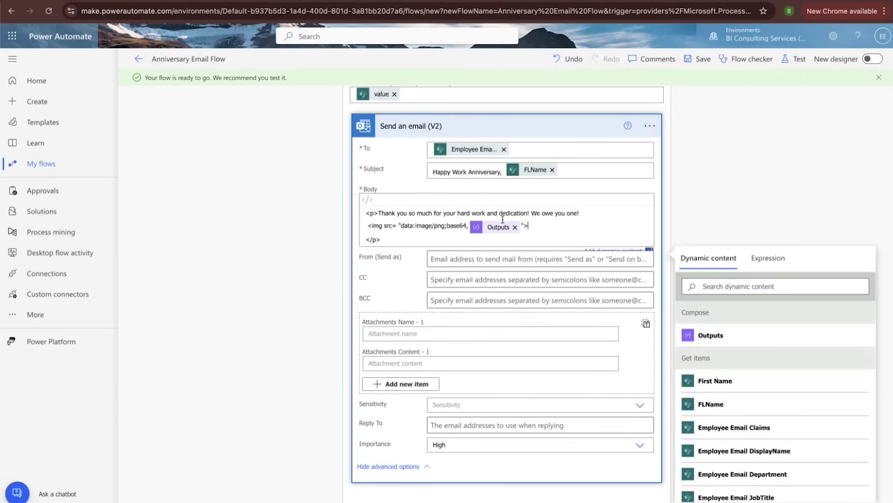
pyautogui.scroll(2, 513, 191)
pyautogui.scroll(4, 513, 189)
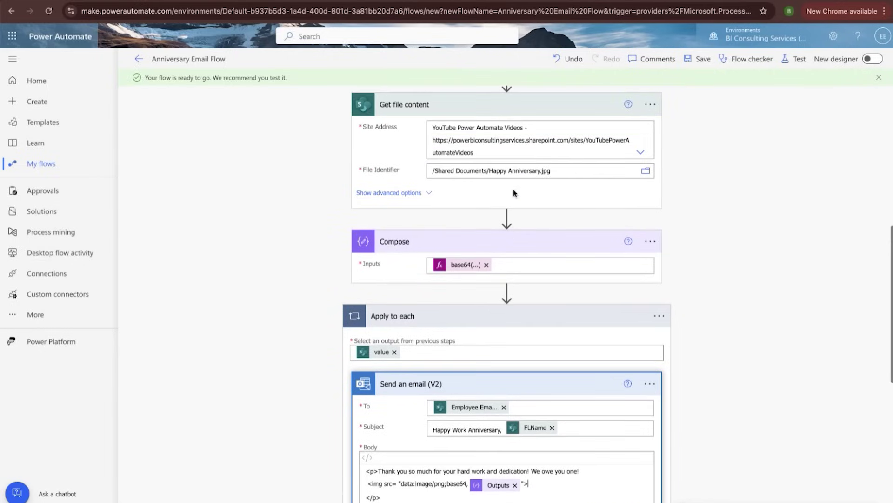
pyautogui.scroll(-1, 526, 164)
pyautogui.scroll(1, 526, 163)
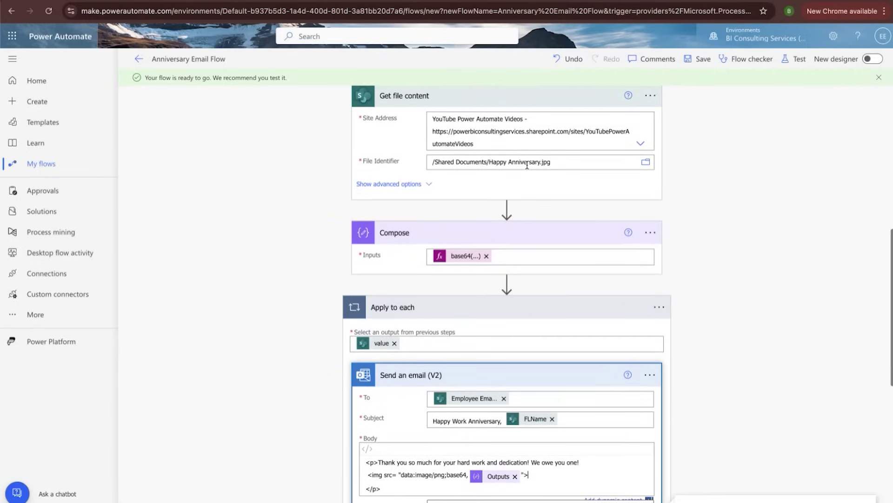
pyautogui.scroll(-4, 516, 172)
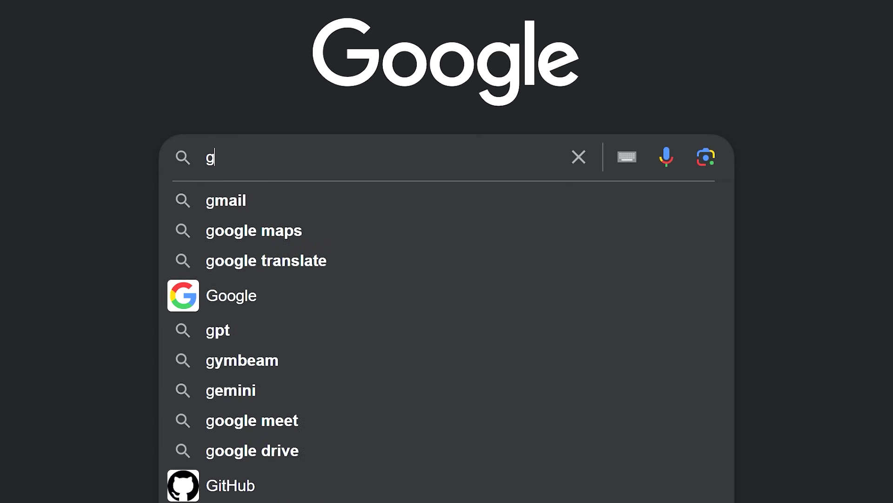
# Step: Search Google Images for "google free images" and browse the results for a sample image
pyautogui.write('oogle')
pyautogui.write(' free im')
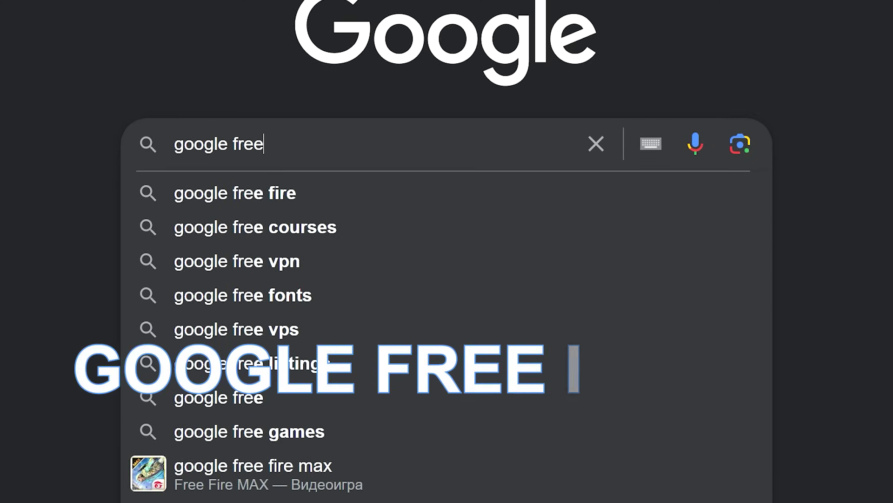
pyautogui.write('ages')
pyautogui.press('Return')
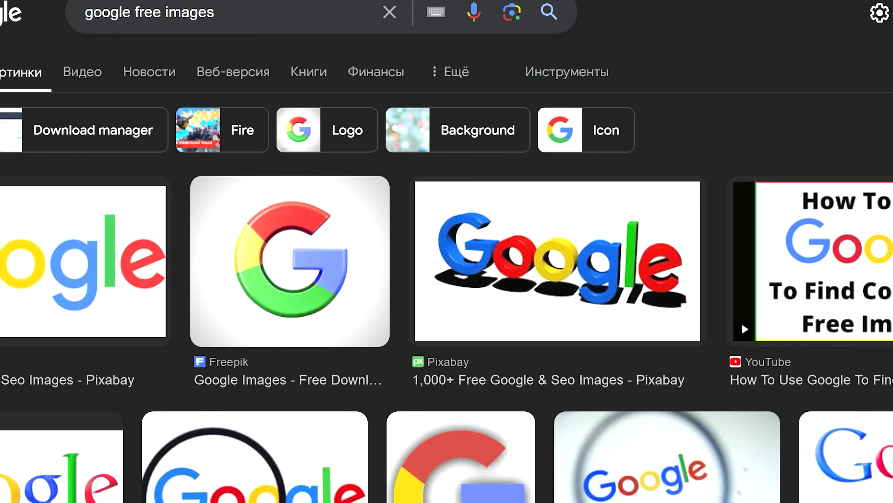
pyautogui.scroll(-8, 447, 251)
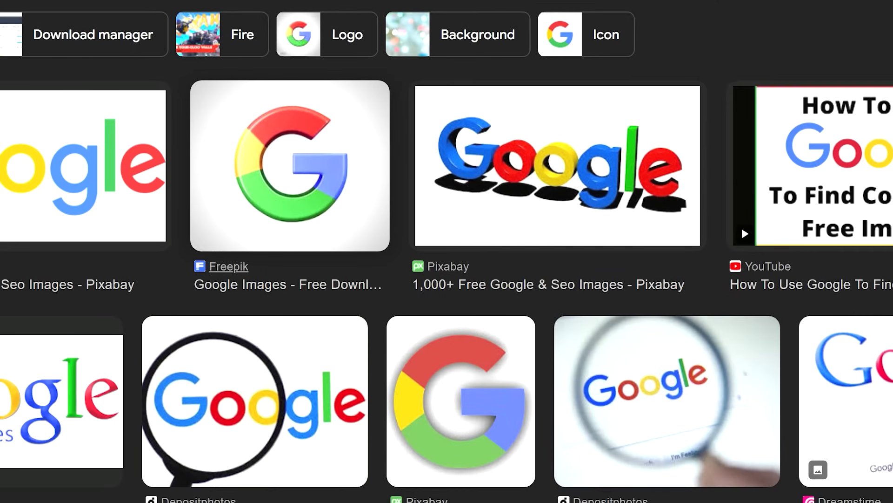
pyautogui.scroll(-8, 447, 251)
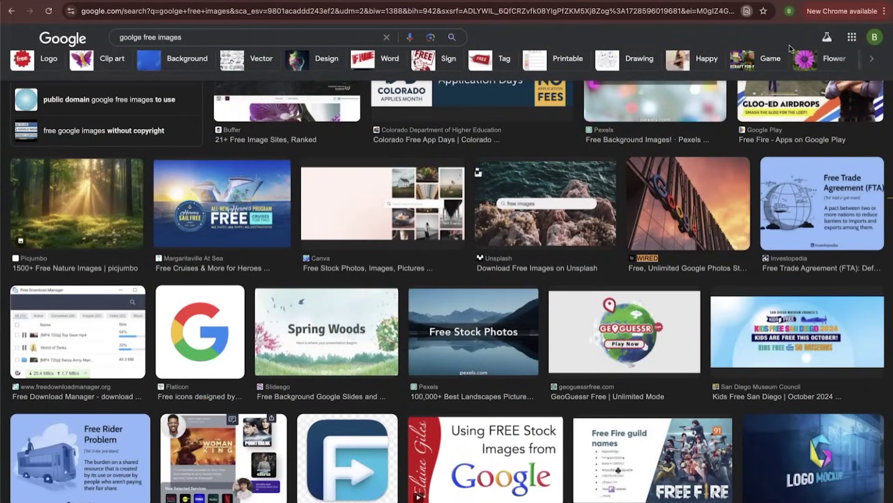
# Step: Open the encrypted-tbn0.gstatic.com address of the Google building photo in a new browser tab
pyautogui.press('super+t')
pyautogui.write('https://encrypted-tbn0.gstatic.com/images?q=tbn:ANd9GcQL2Nj9-FZG99RlhXvsJRuGA6IyM17hulNcMQ&s')
pyautogui.press('Return')
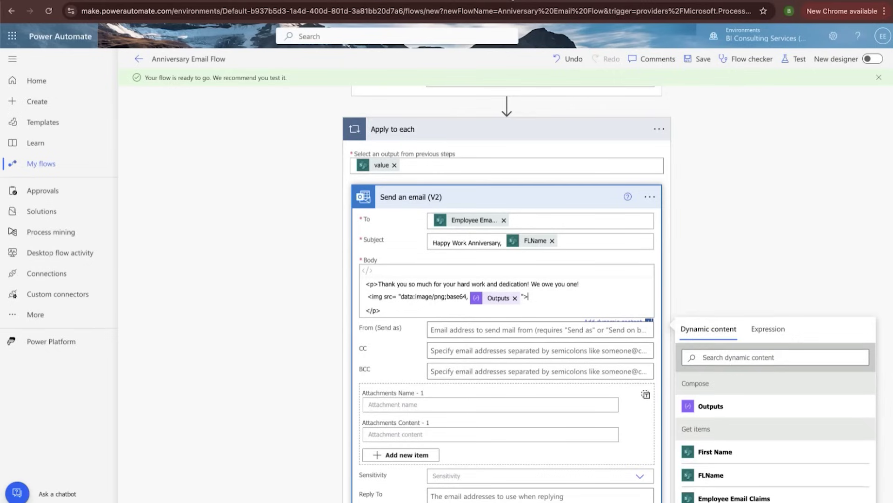
# Step: Try to add a second img tag with the Google building photo's URL below the Outputs image in the Send an email (V2) body
pyautogui.scroll(-2, 506, 230)
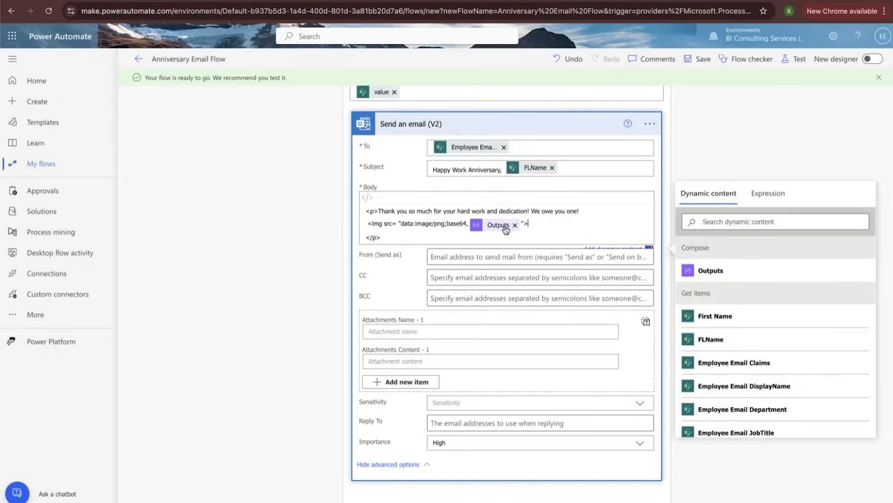
pyautogui.scroll(-1, 507, 223)
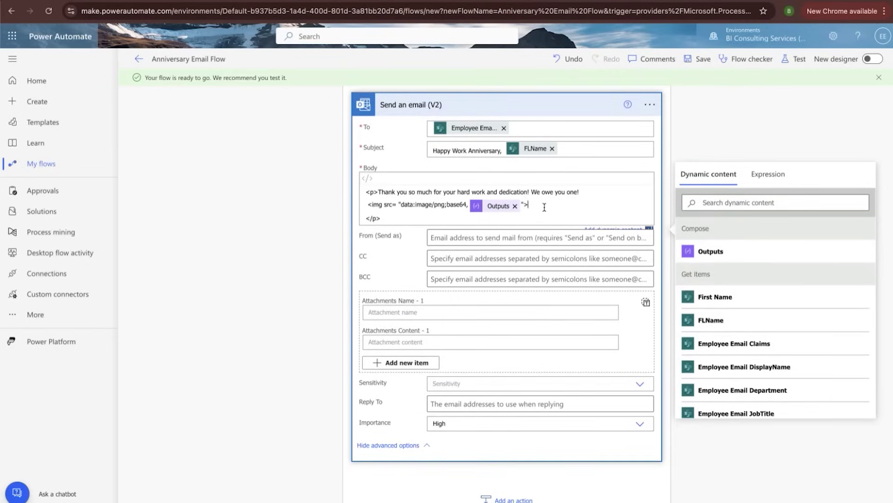
pyautogui.press('Return')
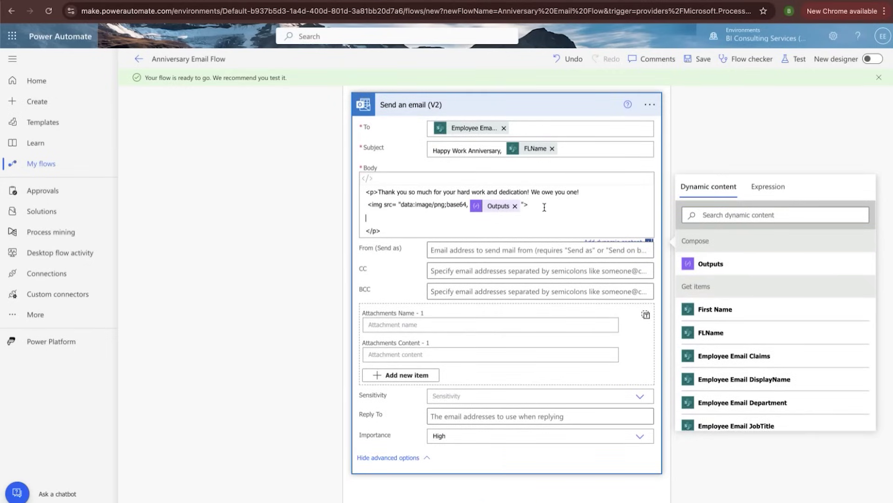
pyautogui.write('https://encrypted-tbn0.gstatic.com/images?q=tbn:ANd9GcQL2Nj9-FZG99RlhXvsJRuGA6lyM17hulNcMQ&s')
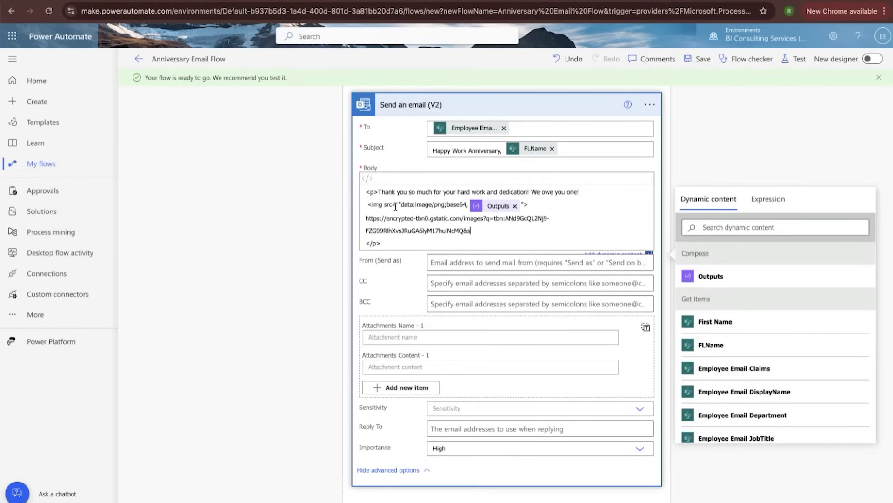
pyautogui.moveTo(397, 206); pyautogui.dragTo(368, 205)
pyautogui.hotkey('ctrl', 'c')
pyautogui.click(366, 217)
pyautogui.hotkey('ctrl', 'v')
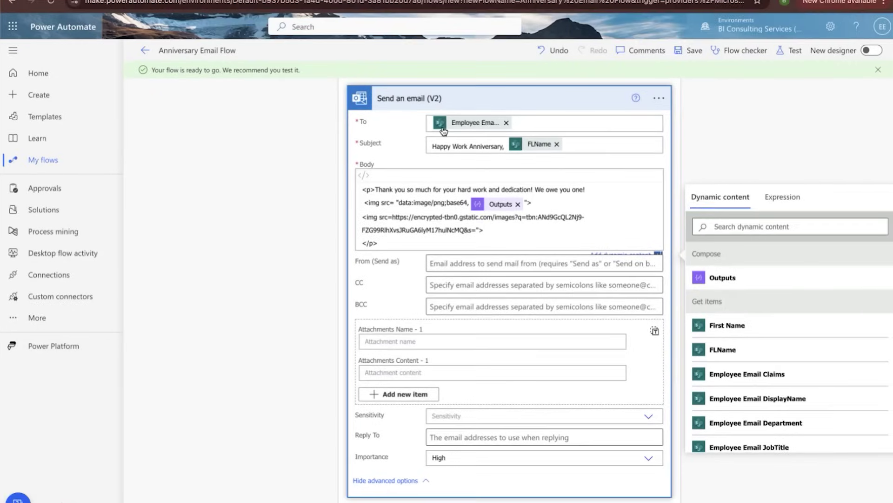
# Step: Save the Anniversary Email Flow, run a manual test, and open its run history
pyautogui.click(694, 52)
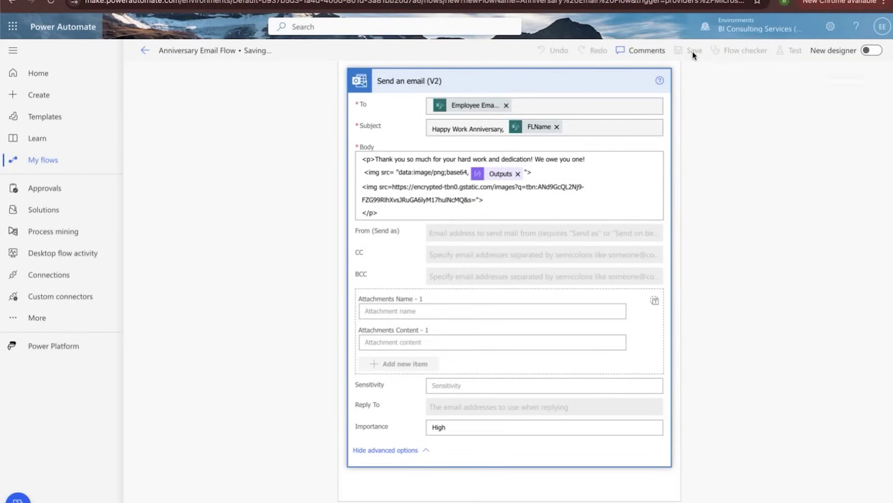
pyautogui.click(796, 46)
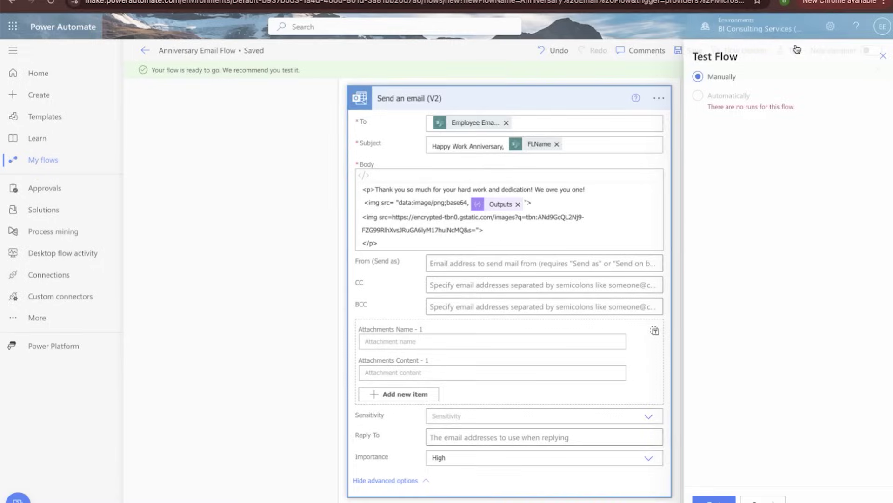
pyautogui.click(696, 498)
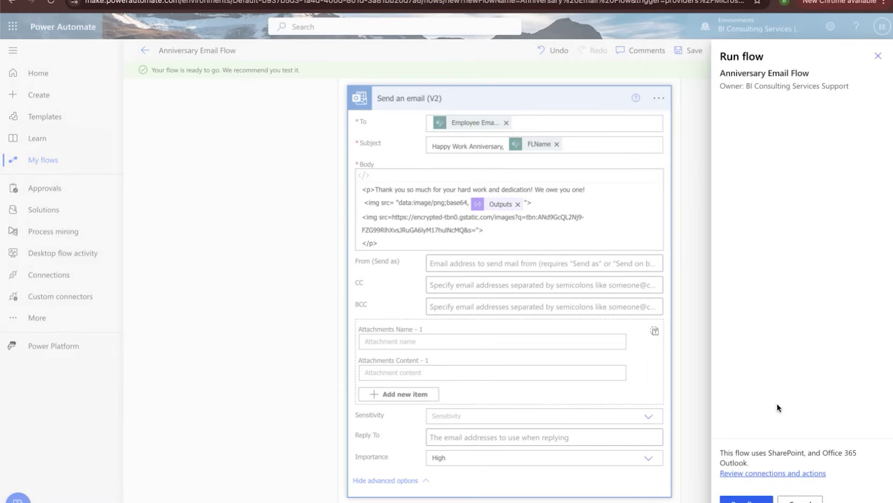
pyautogui.click(746, 499)
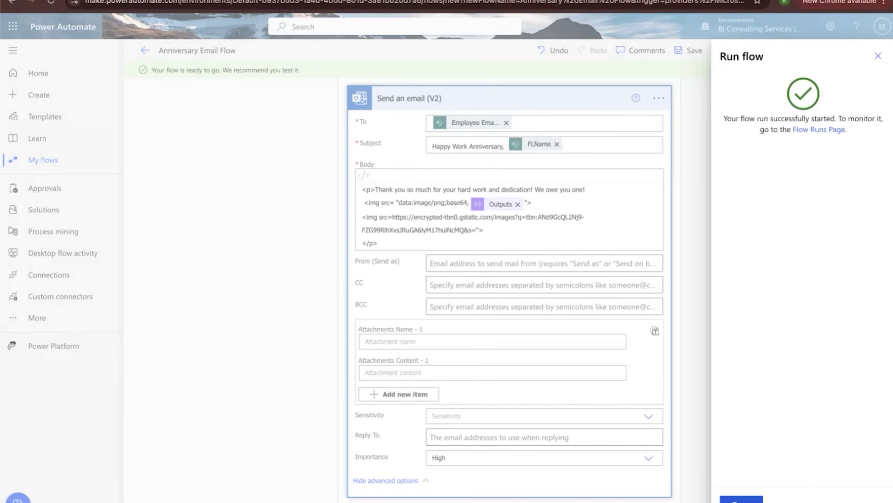
pyautogui.click(819, 131)
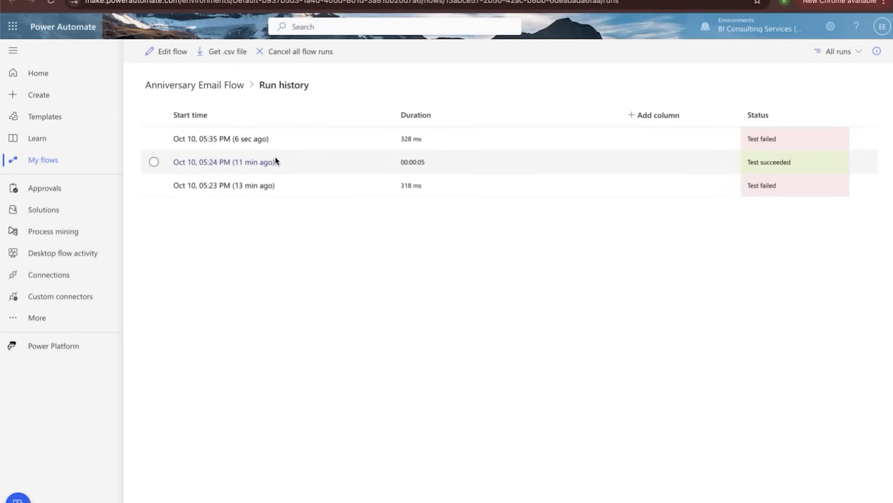
# Step: Open the latest run from the run history to inspect it, and return to editing the flow
pyautogui.click(248, 139)
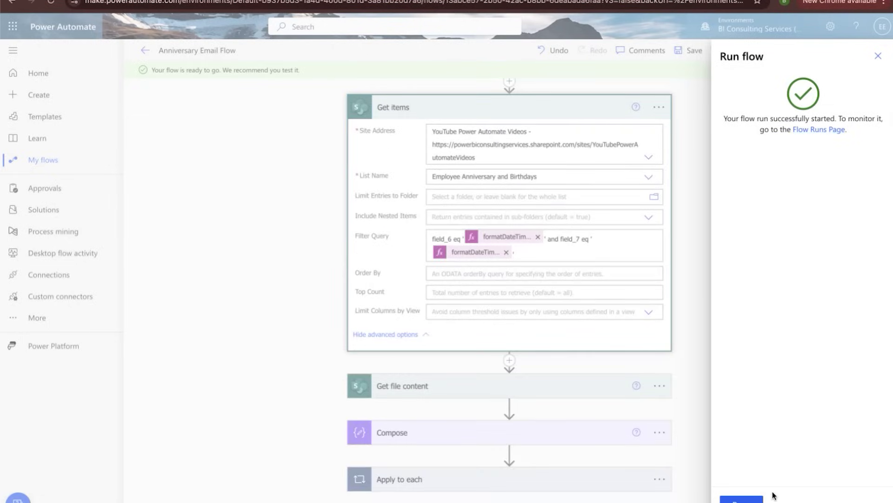
pyautogui.click(744, 498)
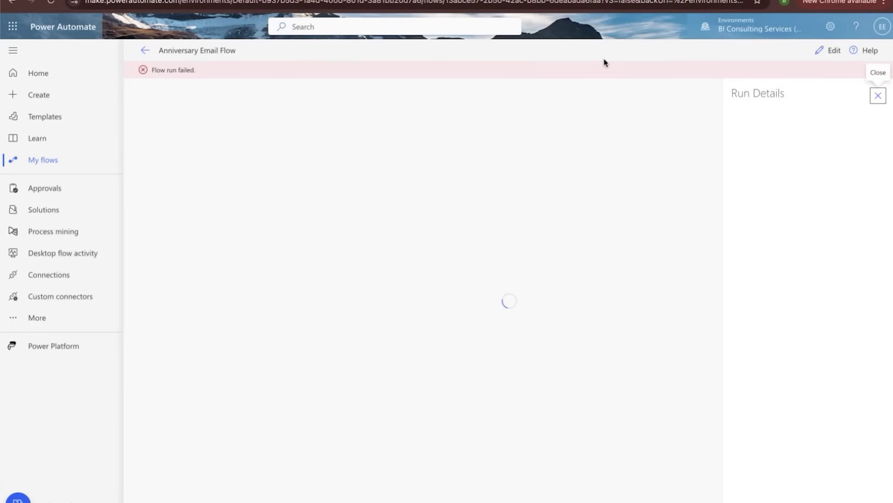
pyautogui.click(827, 51)
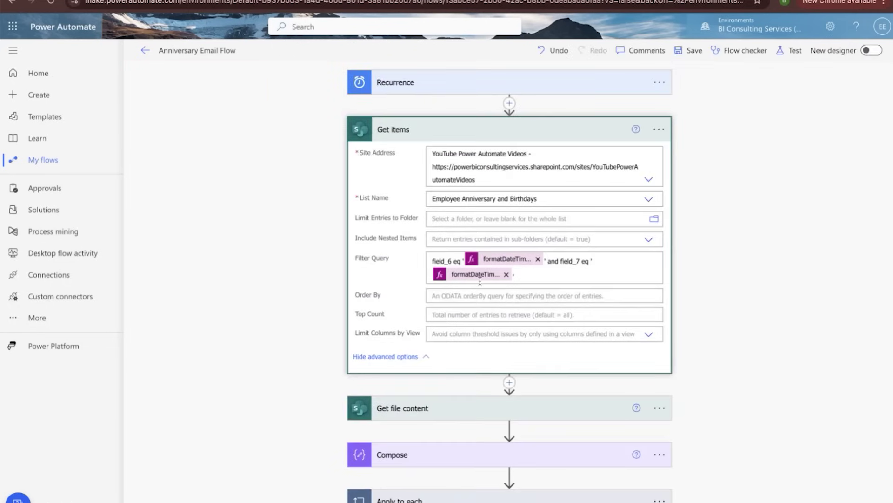
# Step: Expand Apply to each and add a second img tag with the quoted Google building photo URL below the Outputs image in the email body
pyautogui.scroll(-1, 590, 263)
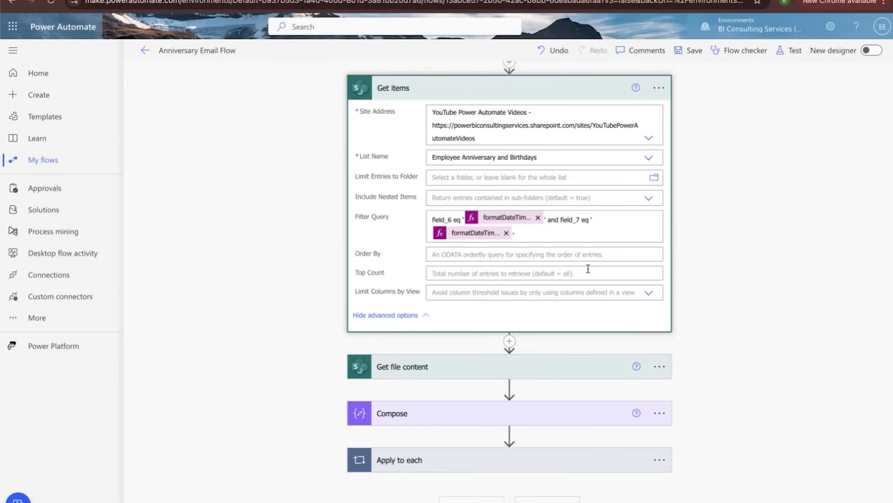
pyautogui.click(434, 457)
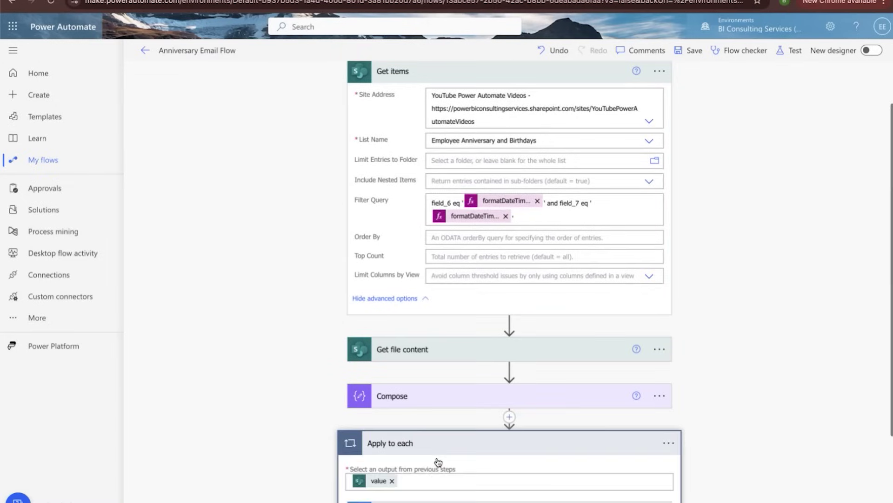
pyautogui.click(438, 395)
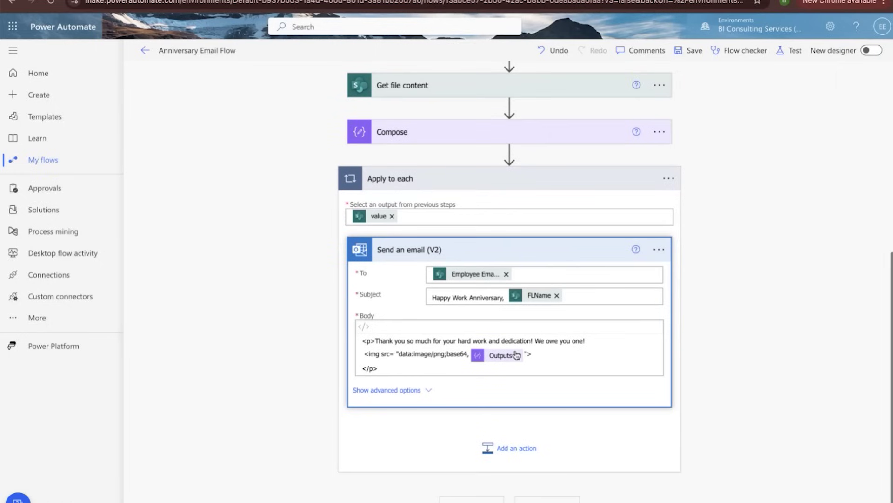
pyautogui.click(540, 353)
pyautogui.press('Return')
pyautogui.write('<img src=')
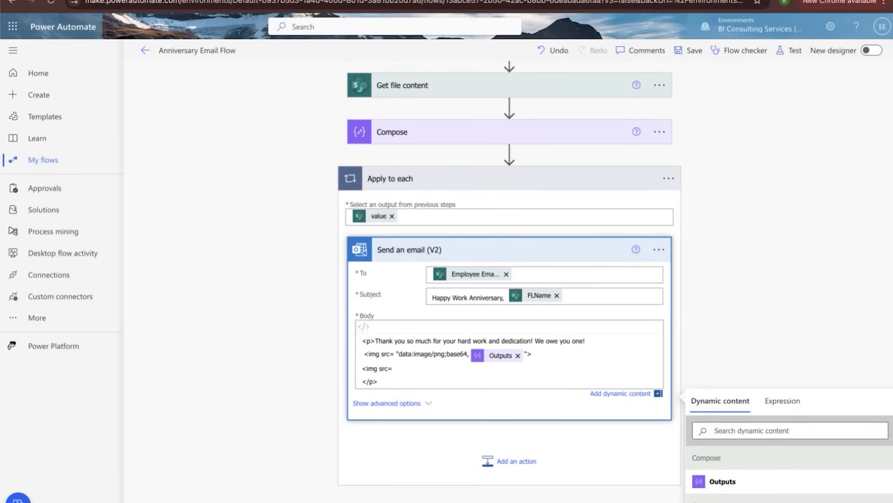
pyautogui.hotkey('ctrl', 'Tab')
pyautogui.click(419, 1)
pyautogui.press('super+c')
pyautogui.hotkey('ctrl', 'shift', 'Tab')
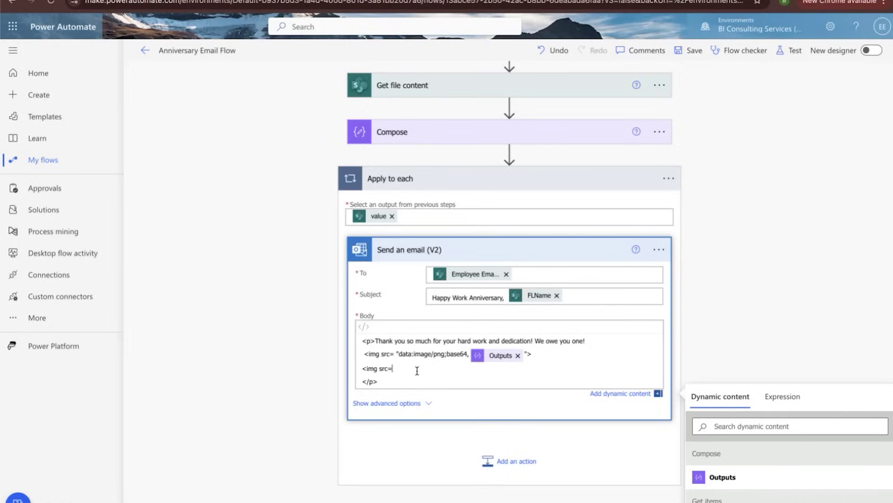
pyautogui.press('super+v')
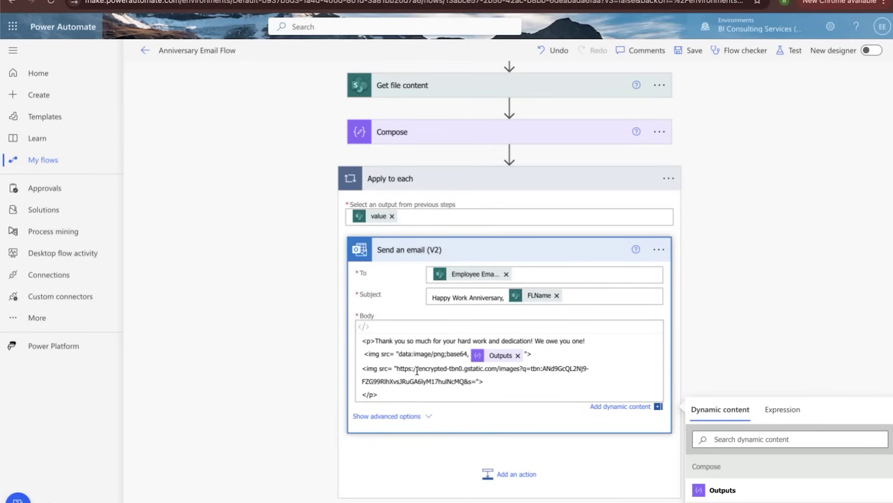
# Step: Save the flow with the web image tag, test it manually, and check the new run's status in the run history
pyautogui.click(690, 50)
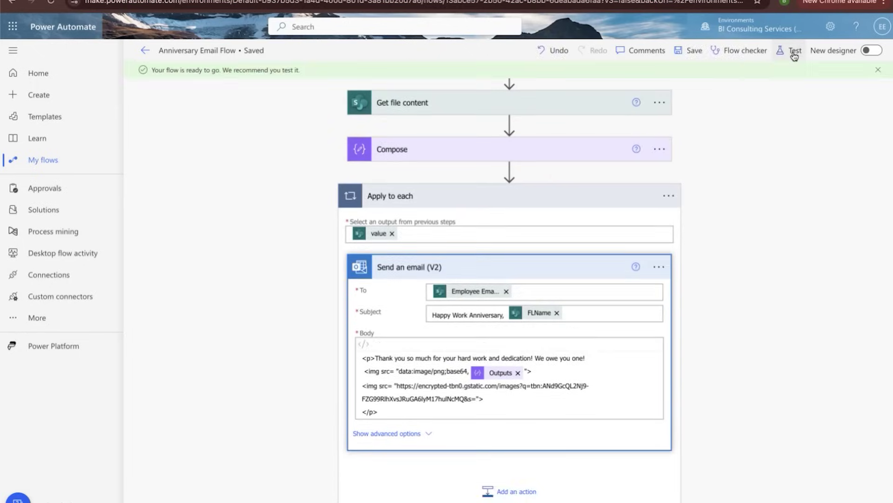
pyautogui.click(792, 51)
pyautogui.click(709, 500)
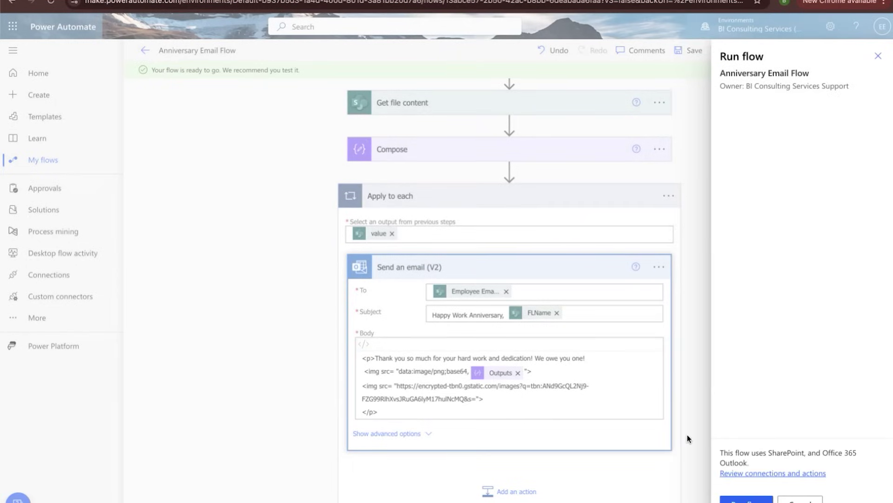
pyautogui.click(746, 500)
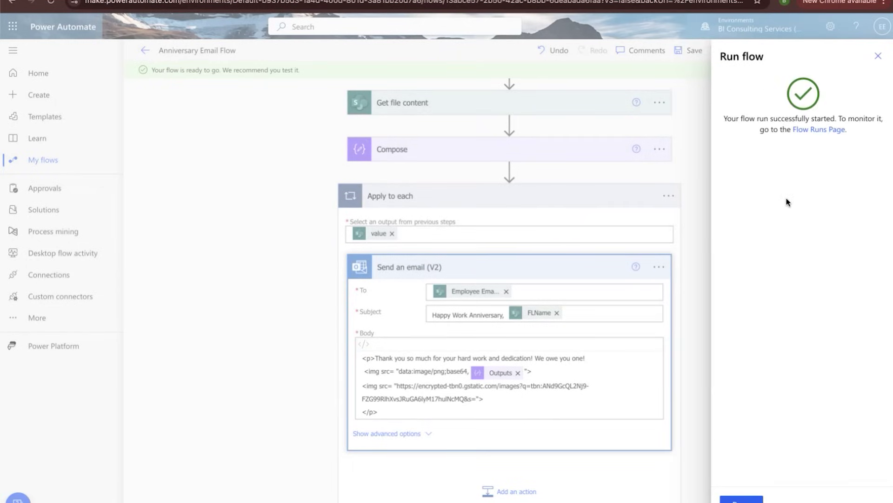
pyautogui.click(816, 130)
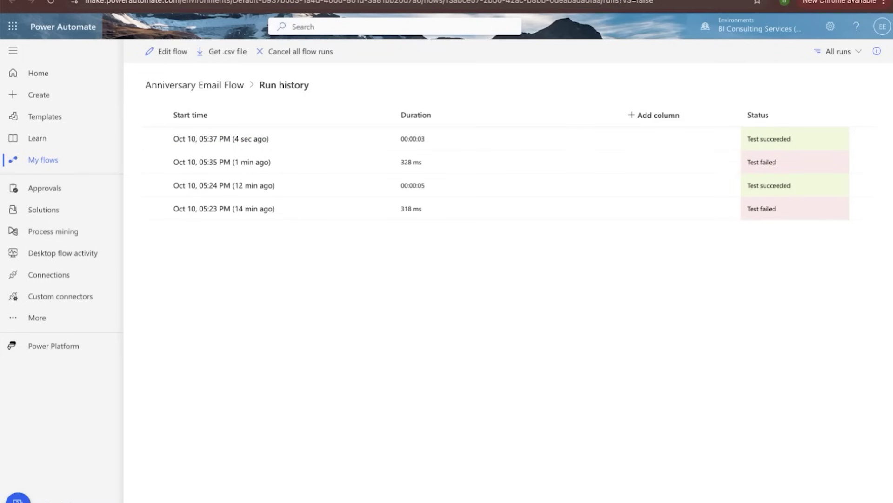
# Step: Switch to Outlook, open the newest Happy Work Anniversary email, and compare its second image with the source photo in the browser
pyautogui.click(260, 0)
pyautogui.click(193, 127)
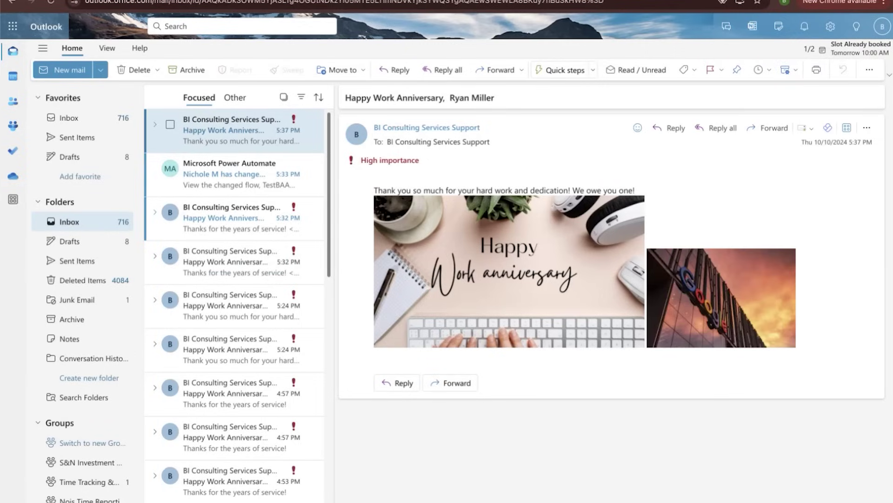
pyautogui.hotkey('ctrl', 'Tab')
pyautogui.scroll(-1, 323, 304)
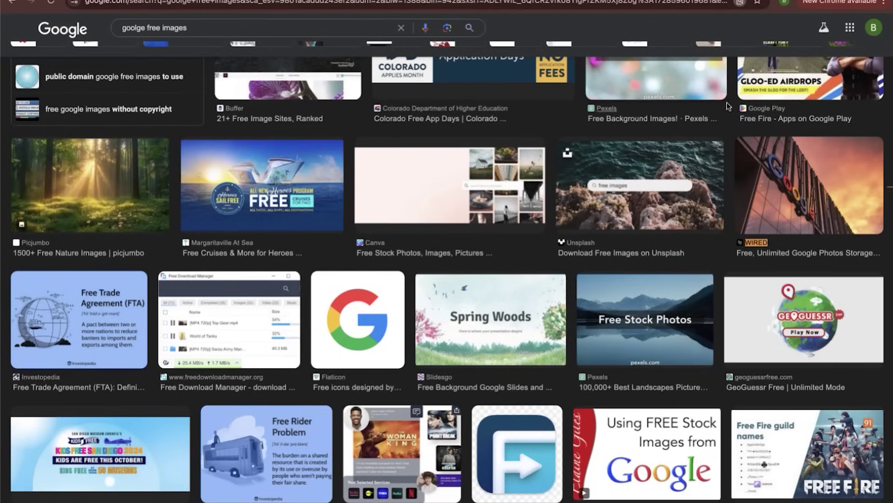
pyautogui.hotkey('ctrl', 'Tab')
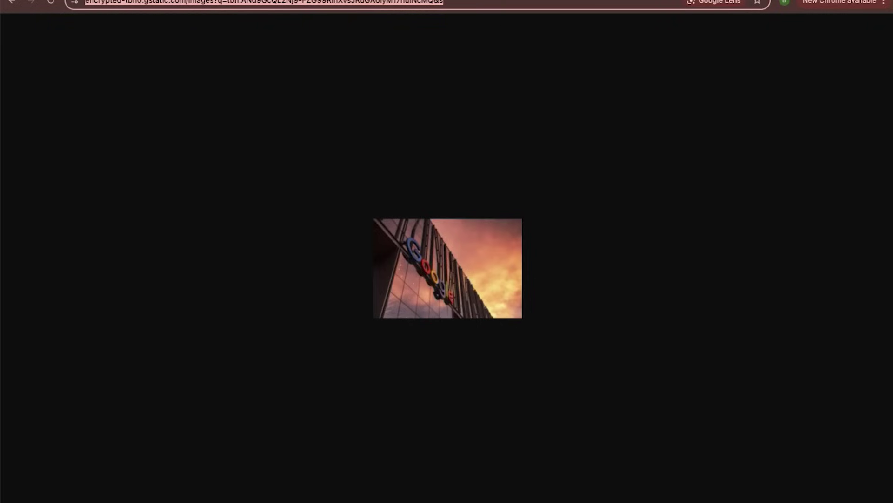